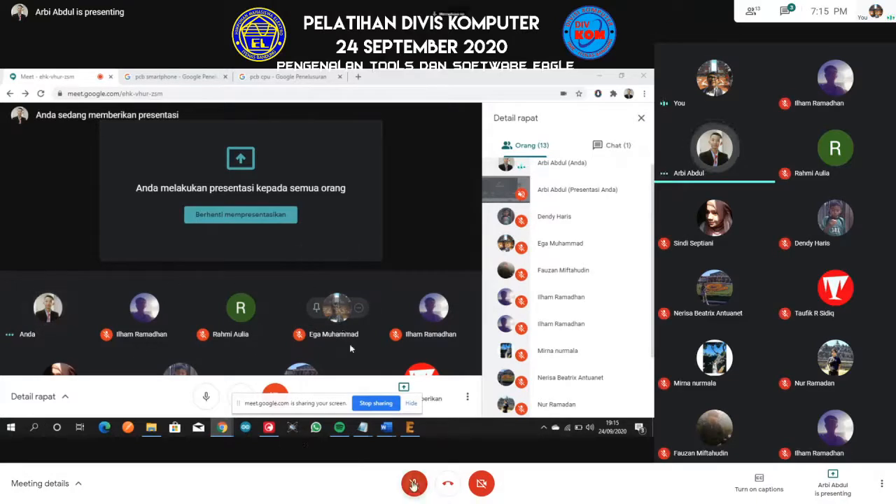
Mute the microphone in the video meeting
{"action": "left_click", "coordinate": [414, 481]}
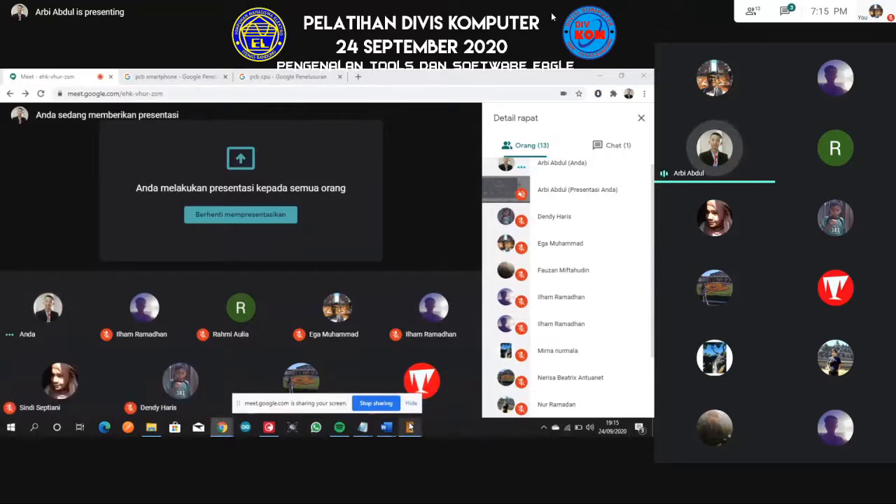
{"action": "mouse_move", "coordinate": [411, 427]}
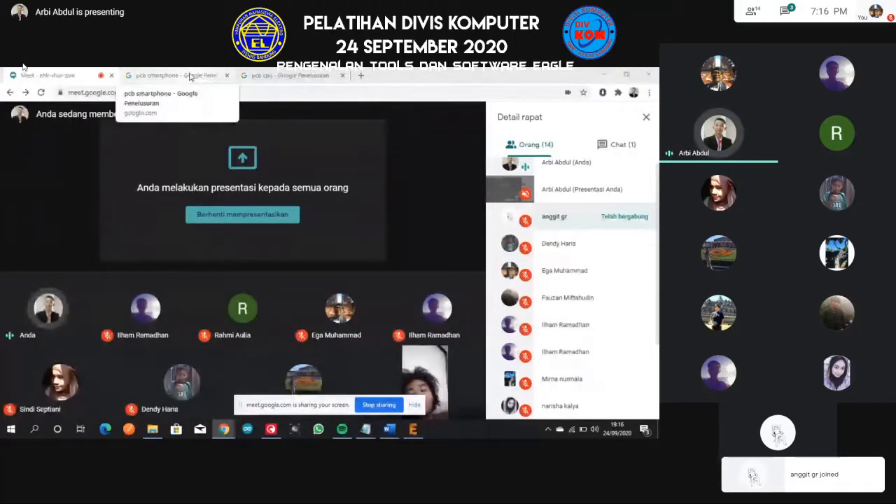
Look through the image search results for "pcb smartphone", examining the pictured smartphone circuit boards
{"action": "left_click", "coordinate": [188, 75]}
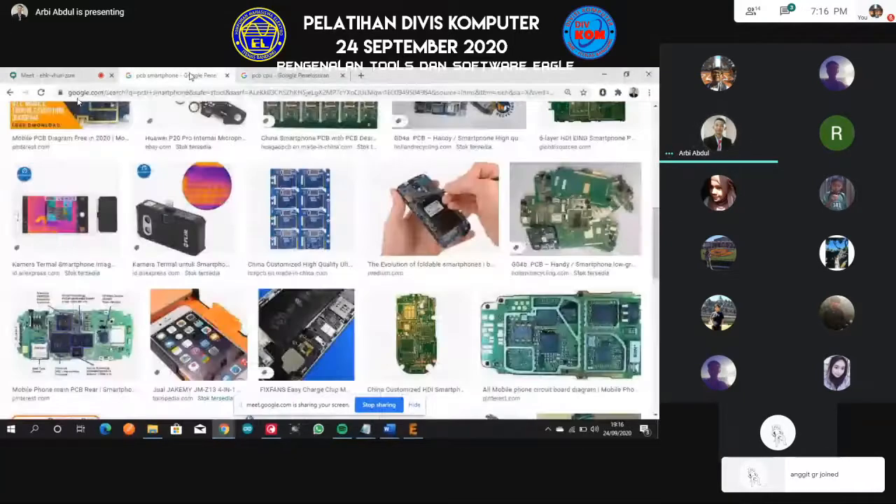
{"action": "left_click", "coordinate": [46, 75]}
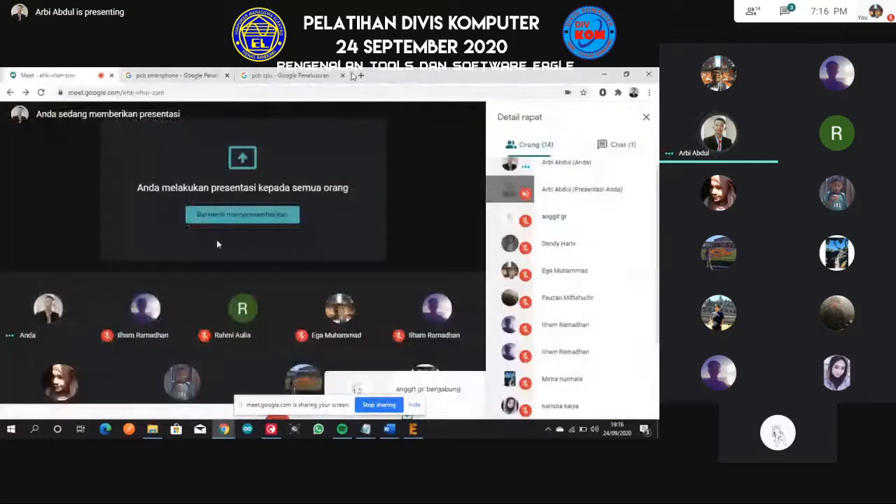
{"action": "left_click", "coordinate": [154, 75]}
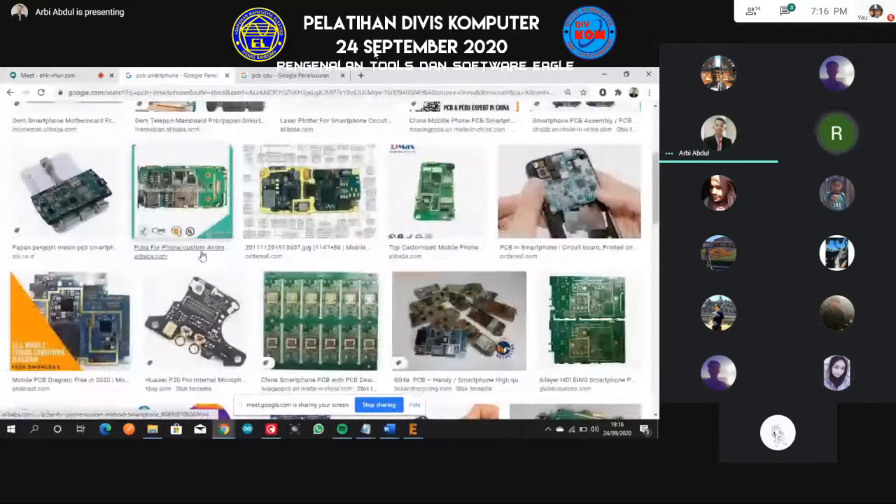
{"action": "scroll", "coordinate": [262, 247], "scroll_direction": "up", "scroll_amount": 5}
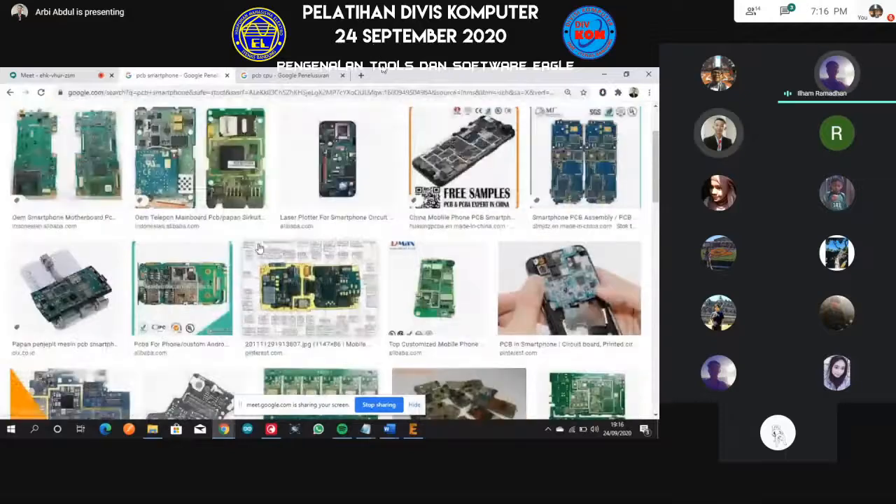
{"action": "scroll", "coordinate": [206, 226], "scroll_direction": "down", "scroll_amount": 1}
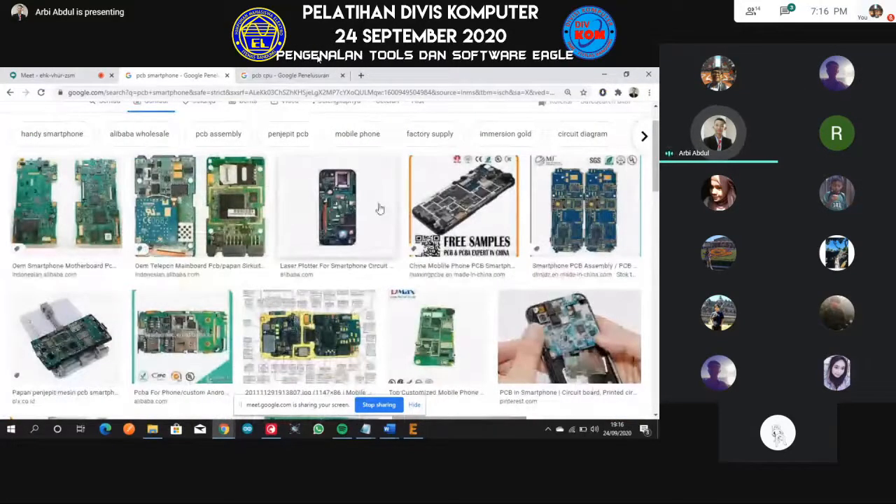
{"action": "scroll", "coordinate": [77, 189], "scroll_direction": "down", "scroll_amount": 3}
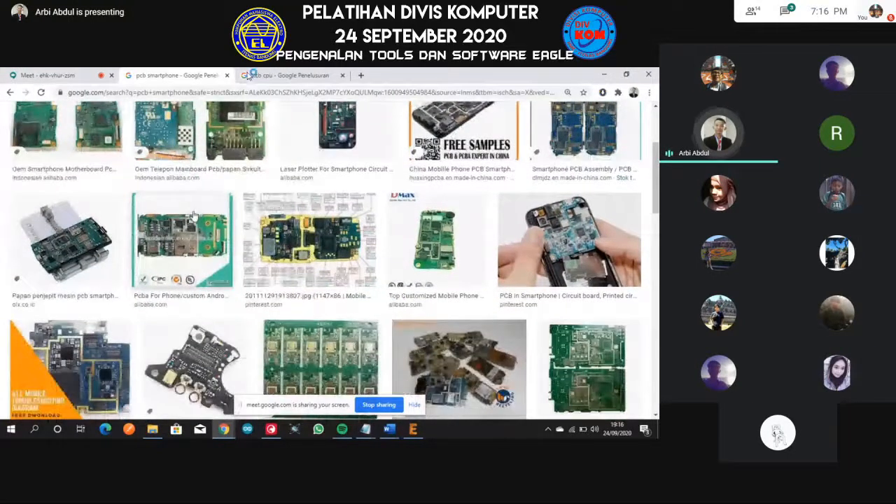
{"action": "scroll", "coordinate": [175, 210], "scroll_direction": "up", "scroll_amount": 1}
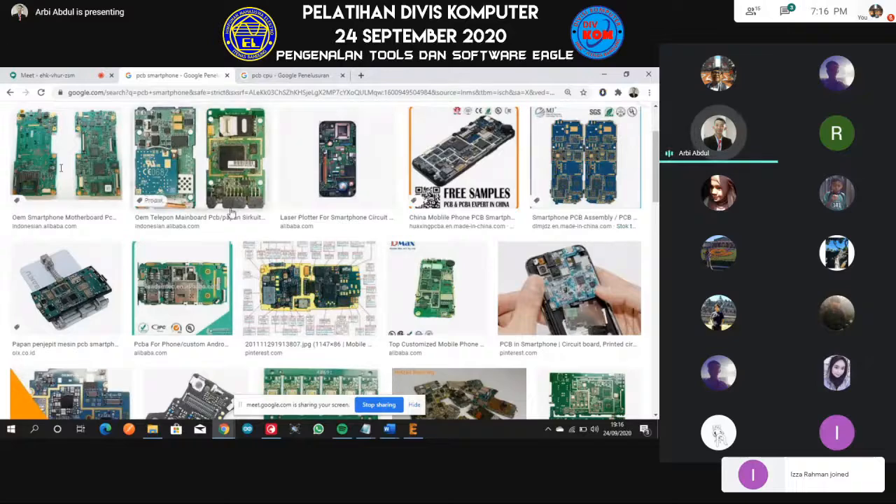
{"action": "scroll", "coordinate": [231, 212], "scroll_direction": "down", "scroll_amount": 1}
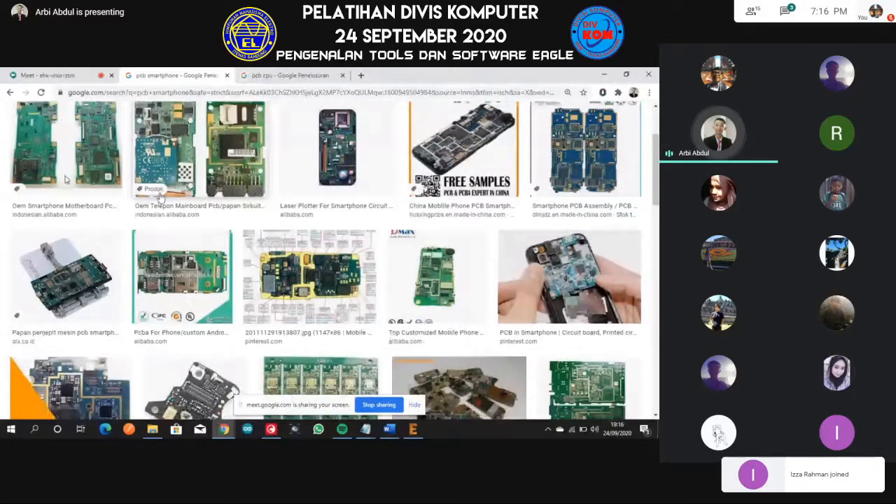
{"action": "scroll", "coordinate": [160, 197], "scroll_direction": "down", "scroll_amount": 3}
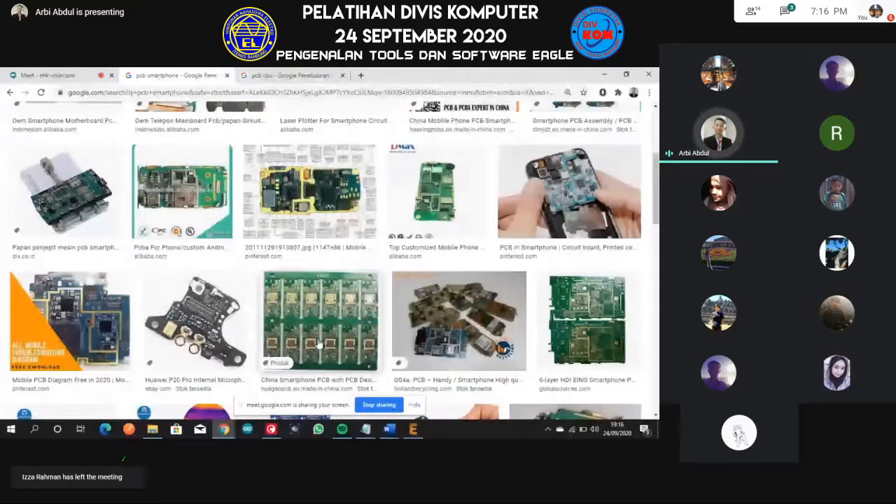
{"action": "scroll", "coordinate": [319, 343], "scroll_direction": "down", "scroll_amount": 3}
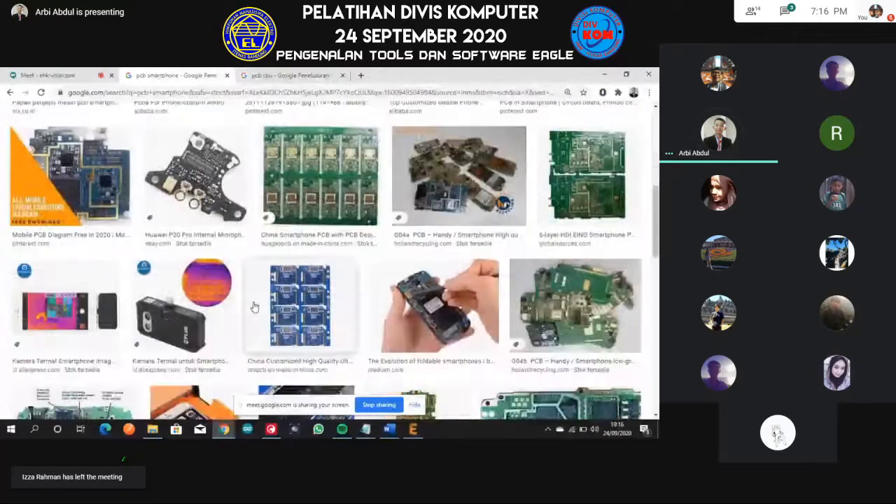
{"action": "scroll", "coordinate": [255, 307], "scroll_direction": "up", "scroll_amount": 5}
Look through the image search results for "pcb cpu", examining the different CPU circuit boards and their components
{"action": "key", "text": "ctrl+Tab"}
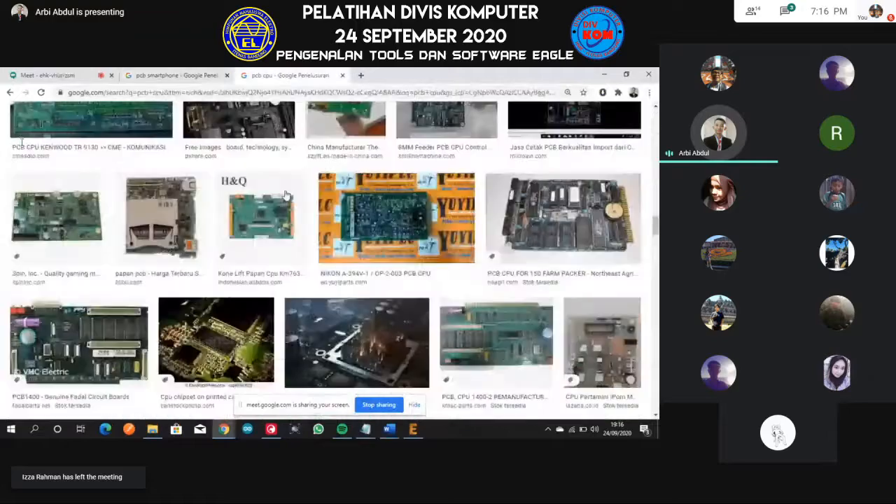
{"action": "scroll", "coordinate": [312, 282], "scroll_direction": "up", "scroll_amount": 3}
{"action": "scroll", "coordinate": [313, 283], "scroll_direction": "up", "scroll_amount": 6}
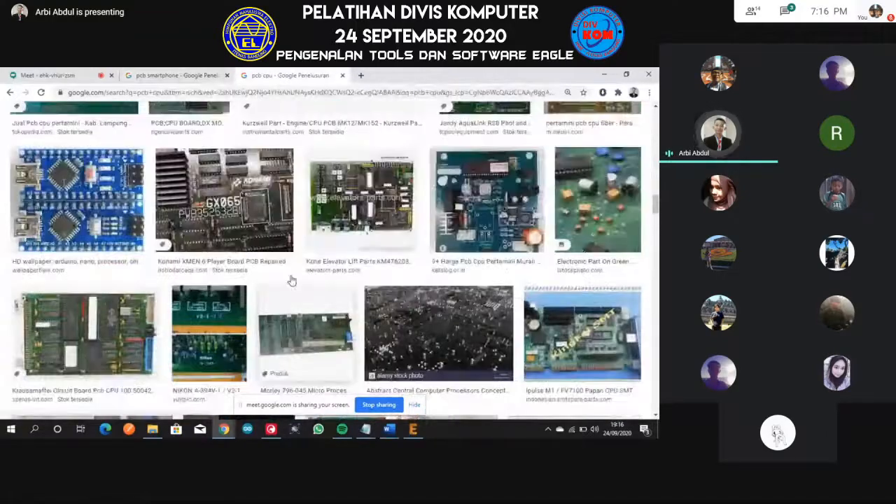
{"action": "scroll", "coordinate": [292, 281], "scroll_direction": "up", "scroll_amount": 3}
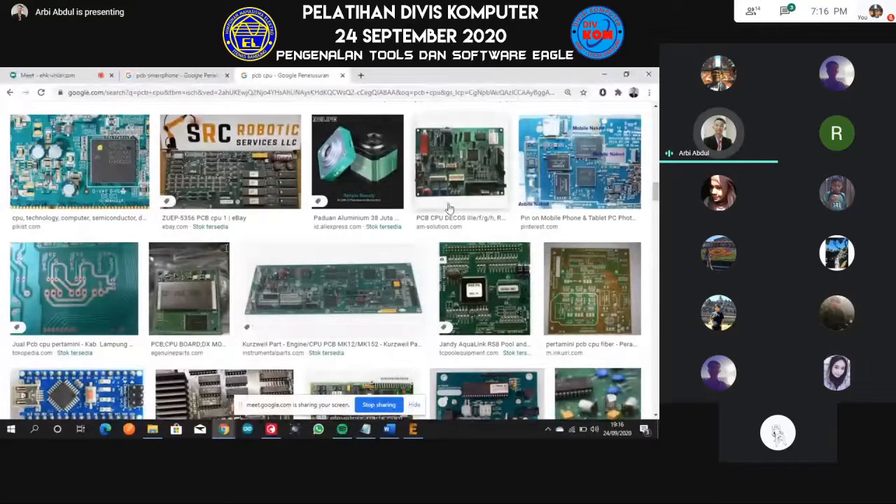
{"action": "scroll", "coordinate": [226, 247], "scroll_direction": "up", "scroll_amount": 3}
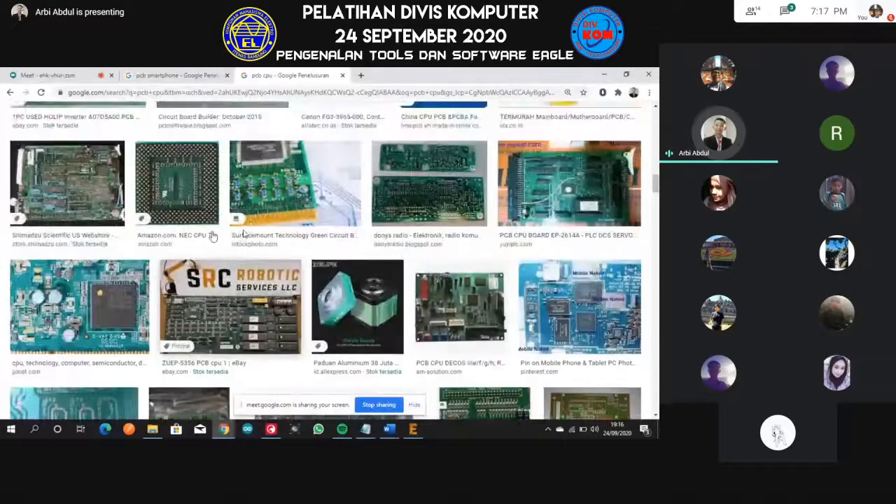
{"action": "scroll", "coordinate": [252, 238], "scroll_direction": "up", "scroll_amount": 1}
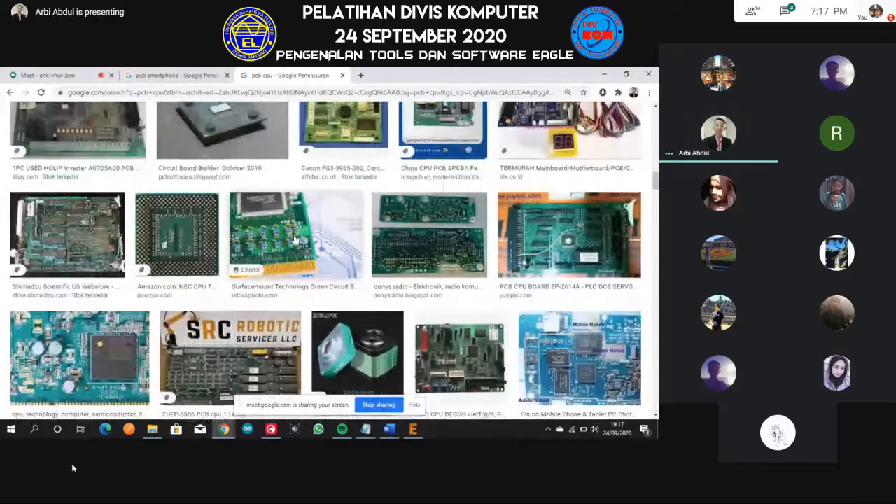
{"action": "scroll", "coordinate": [296, 240], "scroll_direction": "up", "scroll_amount": 3}
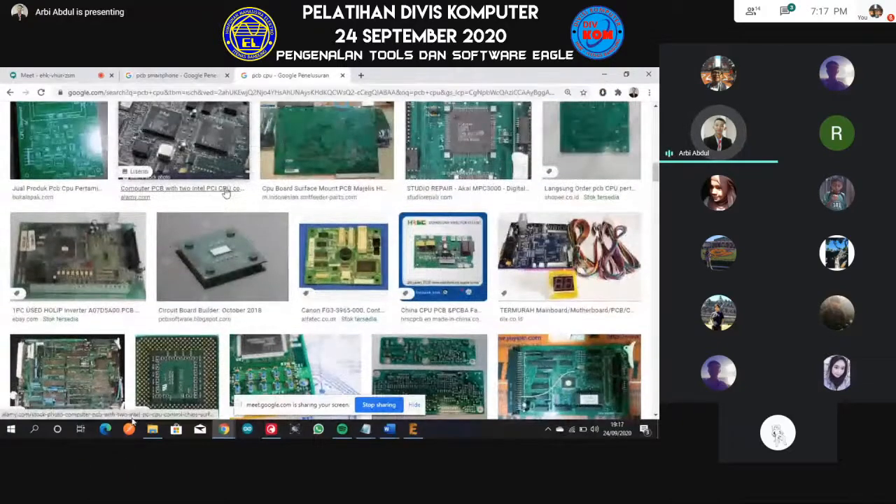
{"action": "scroll", "coordinate": [224, 184], "scroll_direction": "up", "scroll_amount": 1}
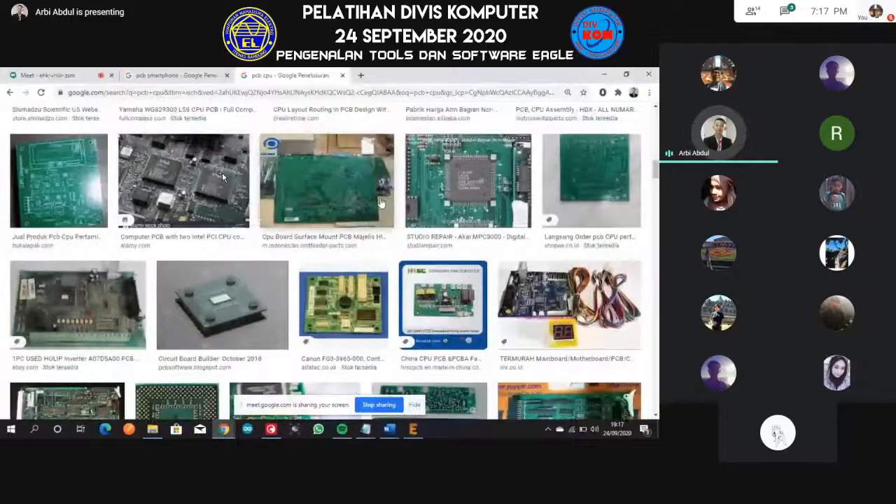
{"action": "scroll", "coordinate": [217, 231], "scroll_direction": "up", "scroll_amount": 1}
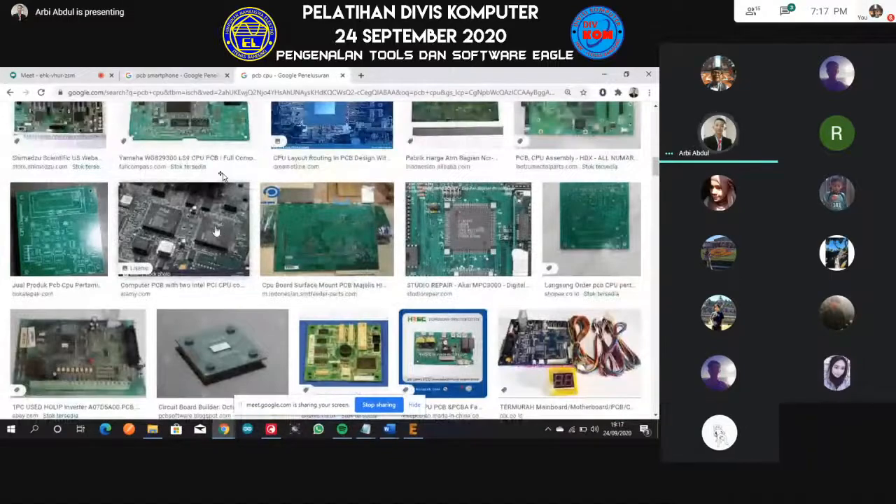
{"action": "scroll", "coordinate": [217, 231], "scroll_direction": "up", "scroll_amount": 2}
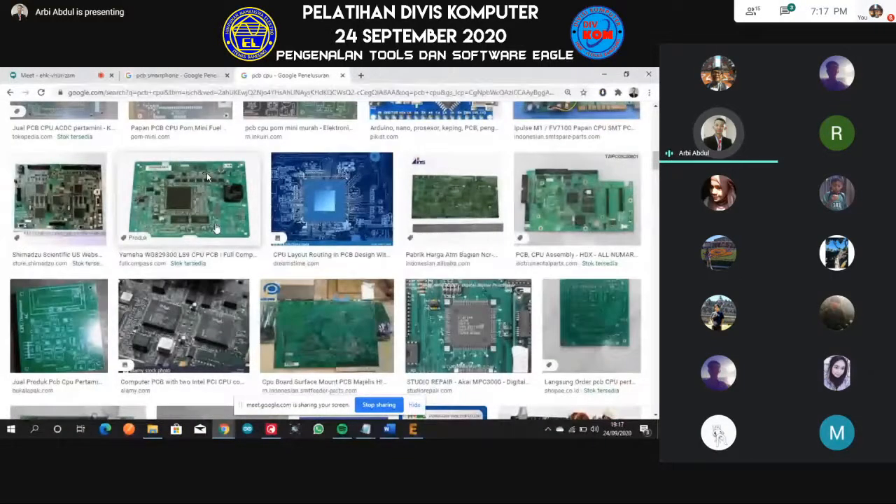
{"action": "scroll", "coordinate": [215, 228], "scroll_direction": "up", "scroll_amount": 2}
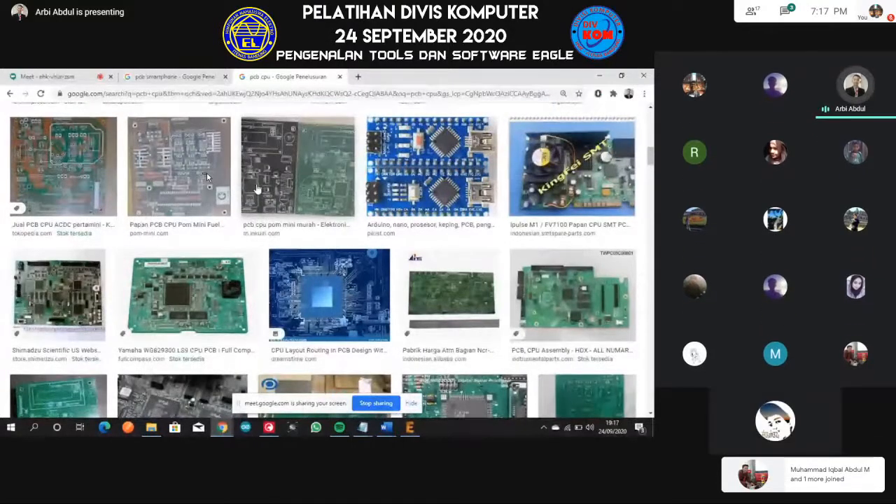
{"action": "scroll", "coordinate": [257, 189], "scroll_direction": "up", "scroll_amount": 1}
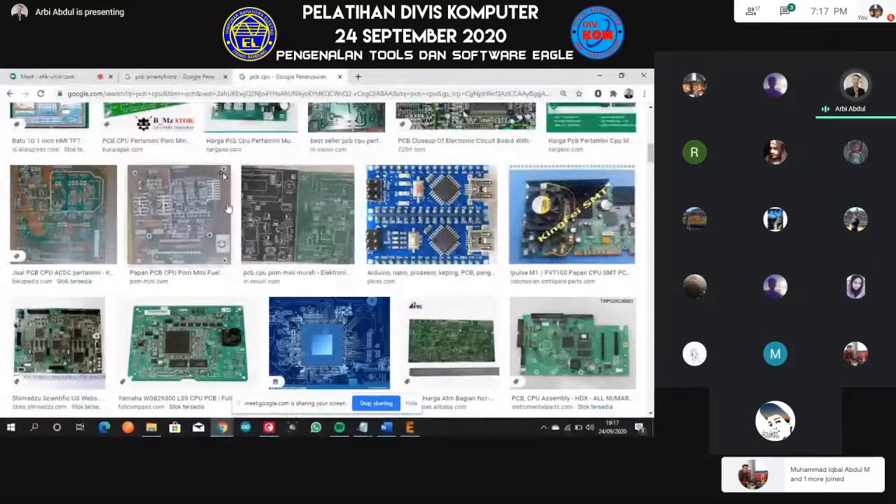
{"action": "scroll", "coordinate": [228, 207], "scroll_direction": "up", "scroll_amount": 1}
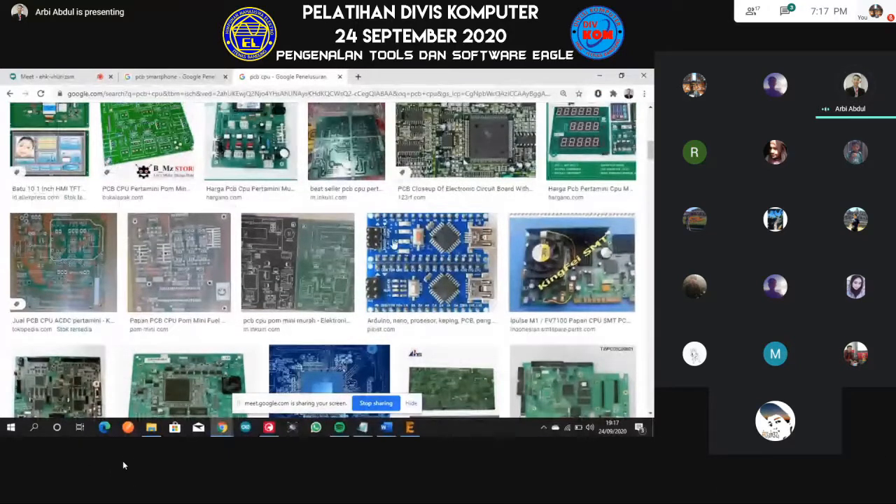
{"action": "scroll", "coordinate": [290, 265], "scroll_direction": "up", "scroll_amount": 1}
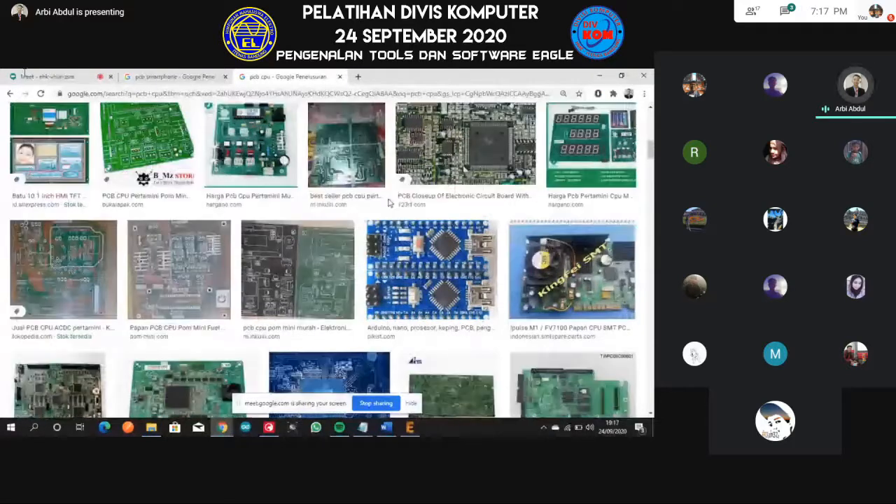
{"action": "scroll", "coordinate": [238, 190], "scroll_direction": "down", "scroll_amount": 5}
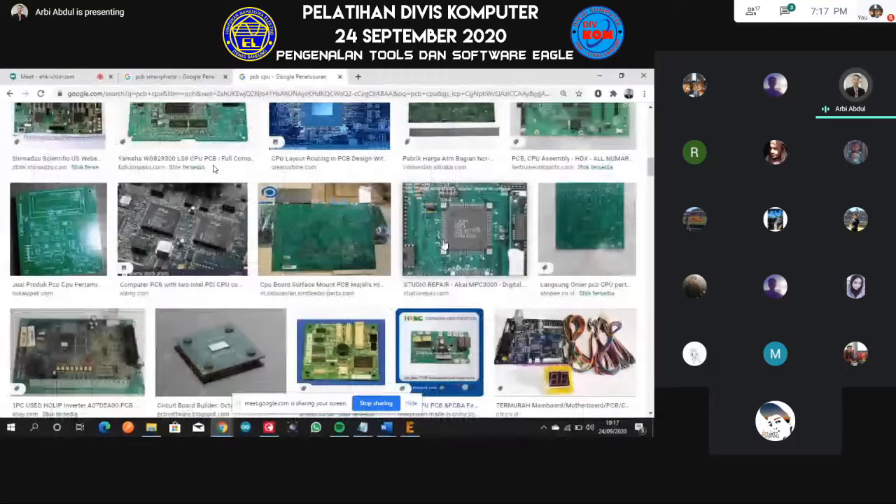
{"action": "scroll", "coordinate": [391, 280], "scroll_direction": "down", "scroll_amount": 2}
{"action": "scroll", "coordinate": [378, 301], "scroll_direction": "down", "scroll_amount": 2}
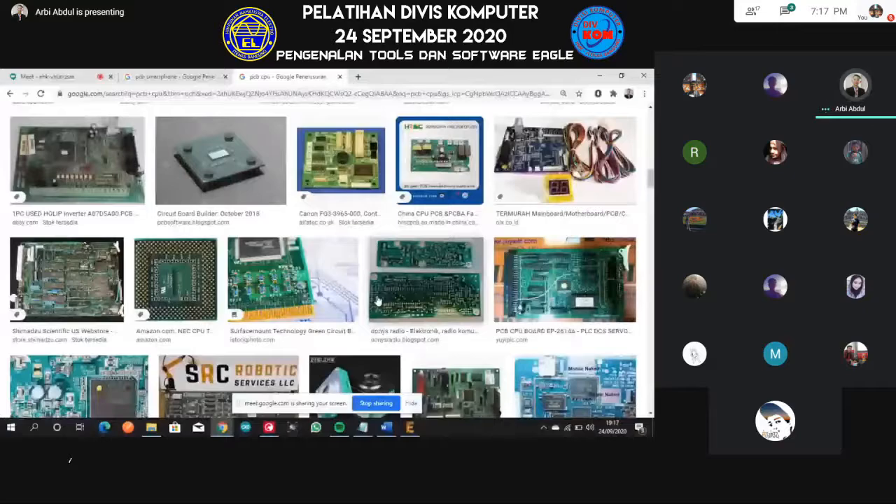
{"action": "scroll", "coordinate": [376, 301], "scroll_direction": "down", "scroll_amount": 1}
{"action": "scroll", "coordinate": [376, 299], "scroll_direction": "down", "scroll_amount": 3}
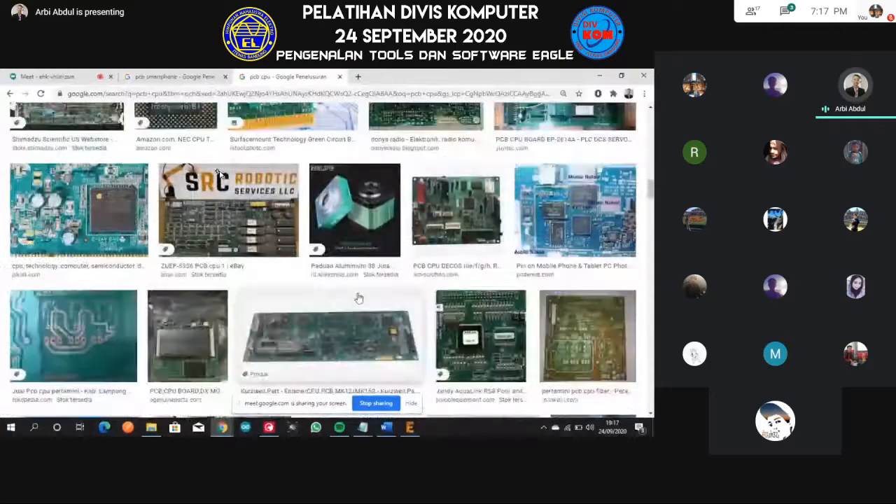
{"action": "scroll", "coordinate": [358, 298], "scroll_direction": "down", "scroll_amount": 2}
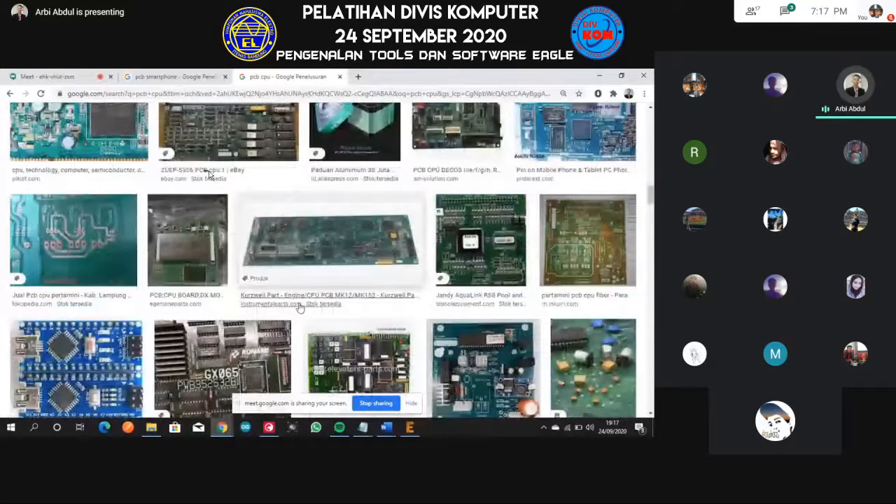
{"action": "scroll", "coordinate": [300, 307], "scroll_direction": "down", "scroll_amount": 1}
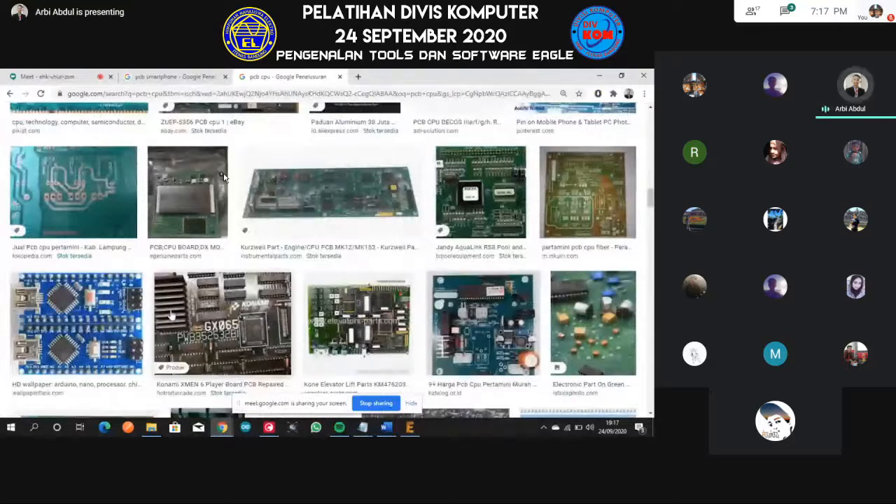
{"action": "scroll", "coordinate": [210, 324], "scroll_direction": "down", "scroll_amount": 1}
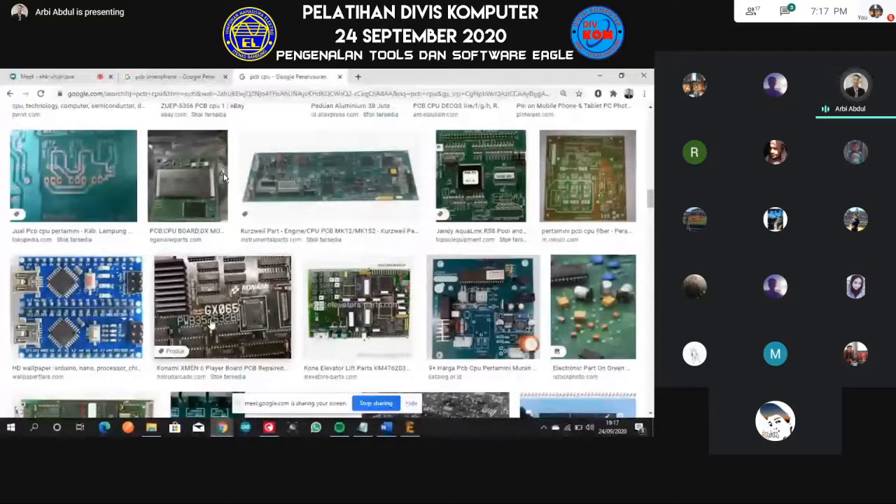
{"action": "scroll", "coordinate": [210, 324], "scroll_direction": "down", "scroll_amount": 2}
{"action": "scroll", "coordinate": [219, 328], "scroll_direction": "down", "scroll_amount": 1}
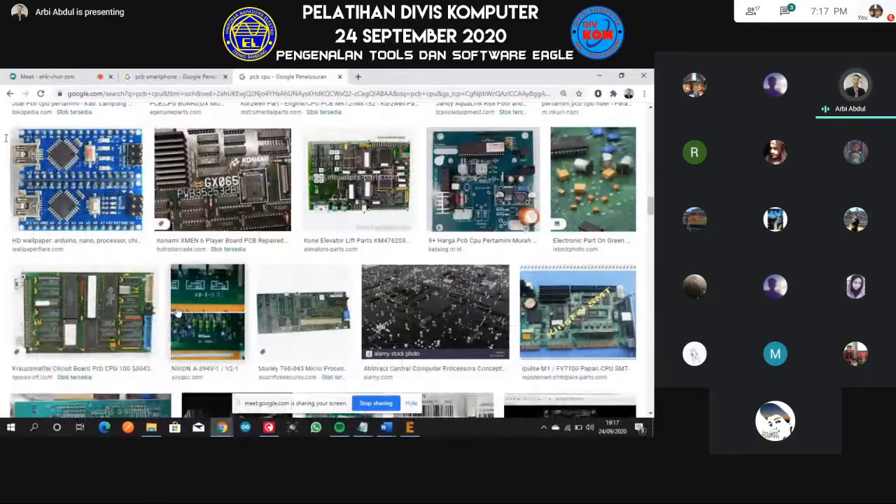
{"action": "scroll", "coordinate": [225, 284], "scroll_direction": "down", "scroll_amount": 1}
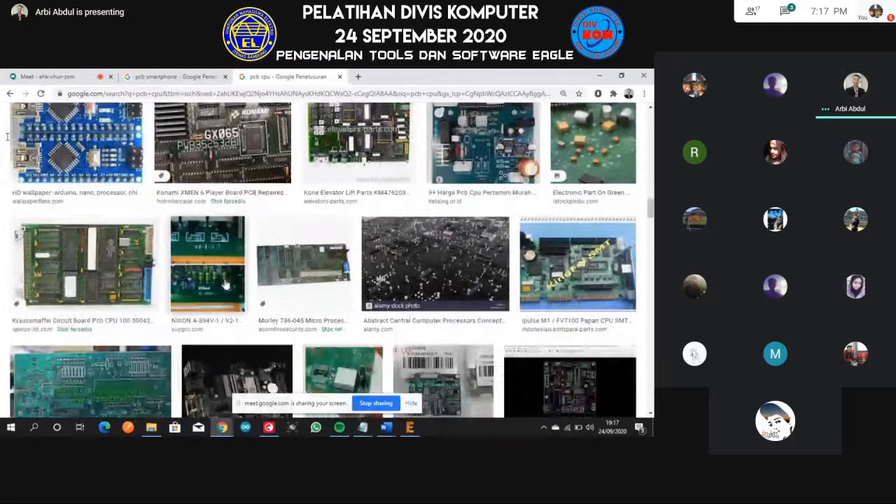
{"action": "scroll", "coordinate": [226, 283], "scroll_direction": "down", "scroll_amount": 1}
{"action": "scroll", "coordinate": [278, 340], "scroll_direction": "down", "scroll_amount": 1}
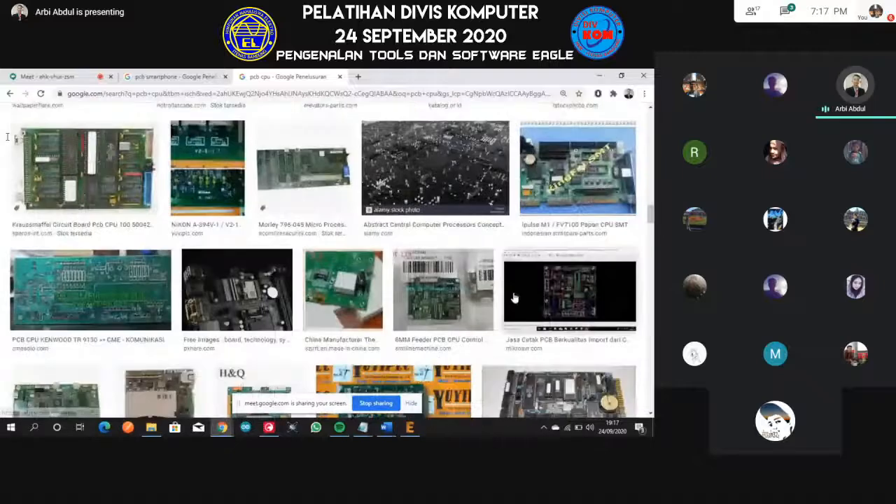
Minimize the browser window to reveal the desktop with its application shortcuts
{"action": "left_click", "coordinate": [598, 75]}
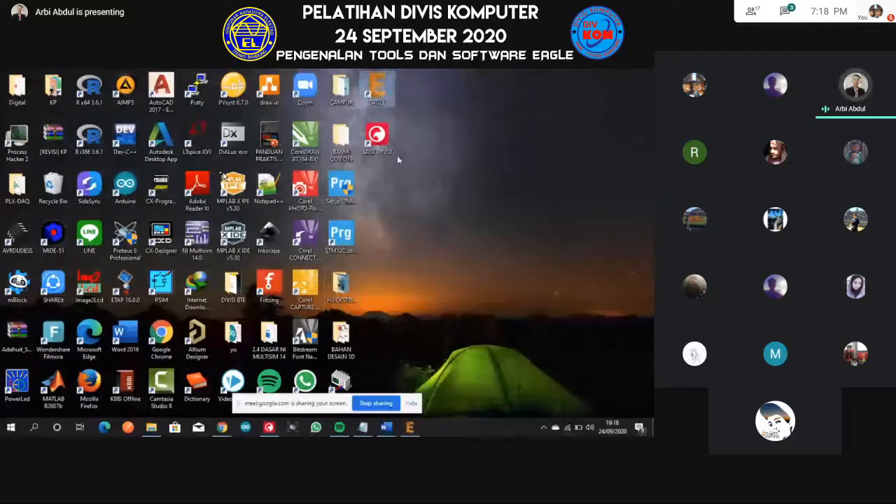
Switch to the newer EAGLE Control Panel, look over its Home page, and minimize it to return to the desktop
{"action": "left_click", "coordinate": [366, 129]}
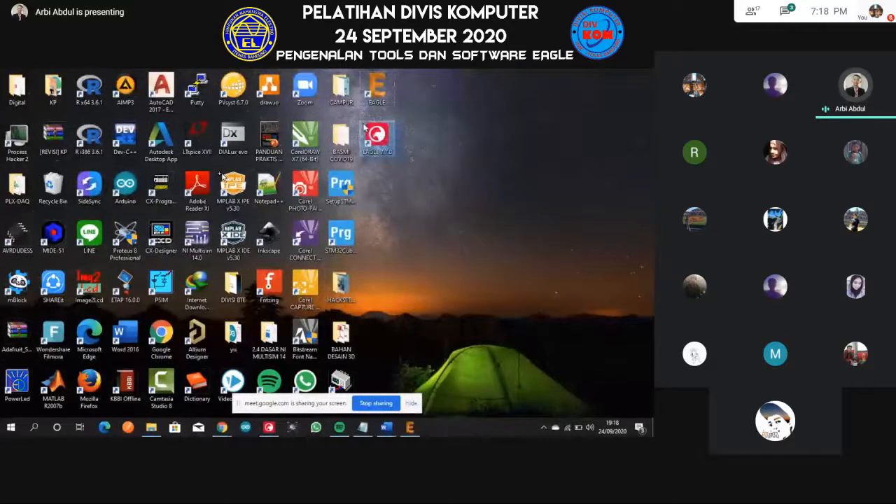
{"action": "left_click", "coordinate": [395, 132]}
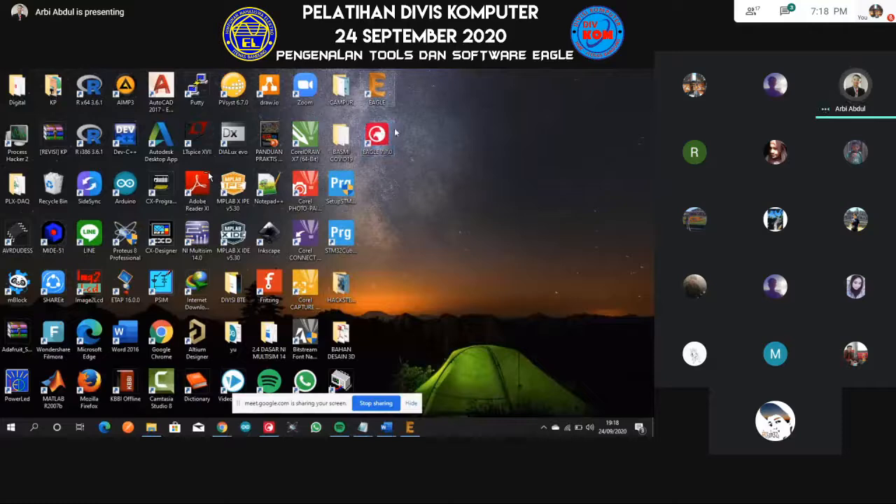
{"action": "left_click", "coordinate": [412, 427]}
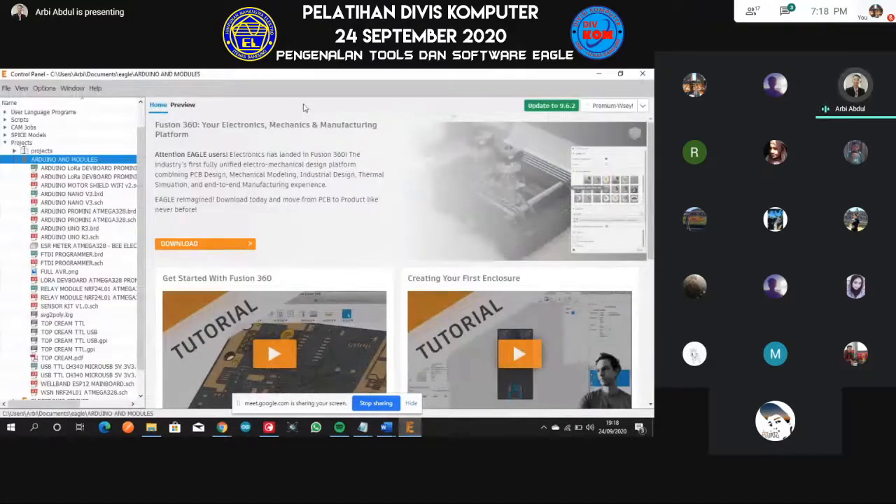
{"action": "scroll", "coordinate": [301, 273], "scroll_direction": "down", "scroll_amount": 2}
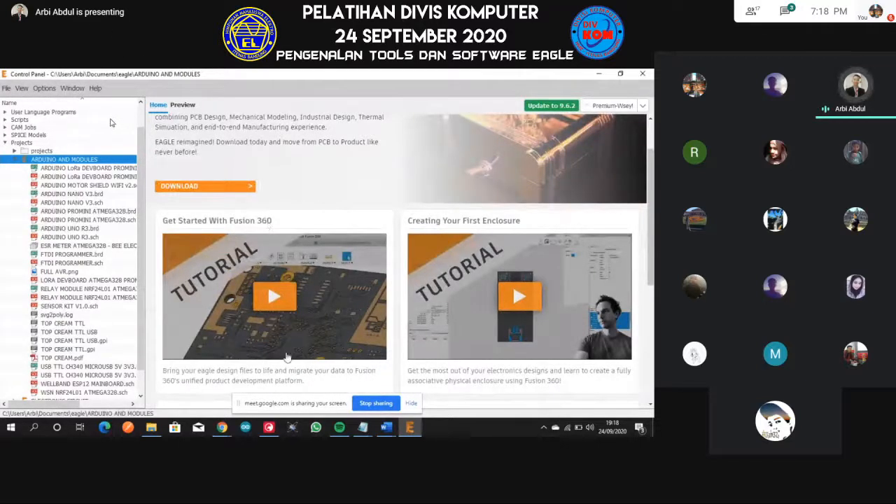
{"action": "scroll", "coordinate": [305, 330], "scroll_direction": "down", "scroll_amount": 1}
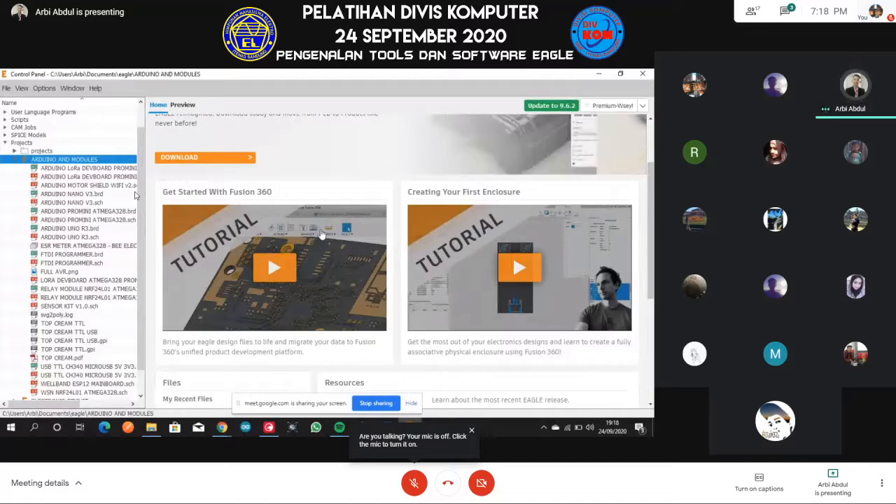
{"action": "scroll", "coordinate": [437, 172], "scroll_direction": "up", "scroll_amount": 3}
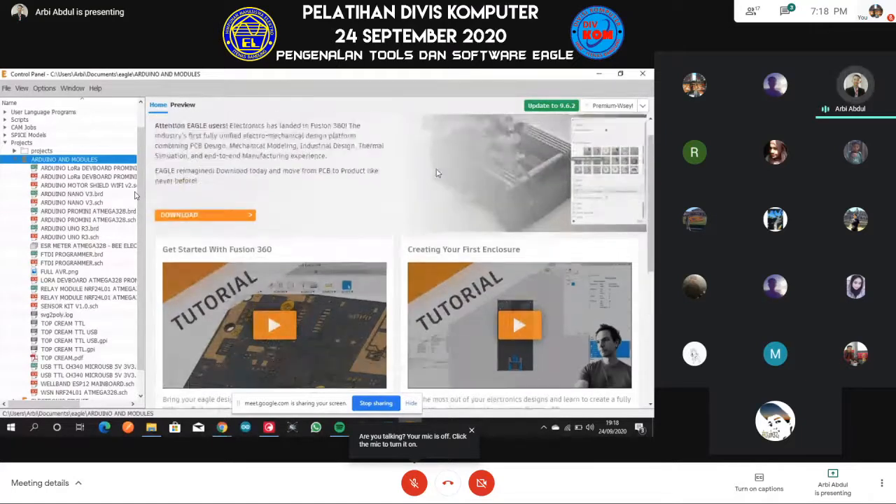
{"action": "left_click", "coordinate": [599, 73]}
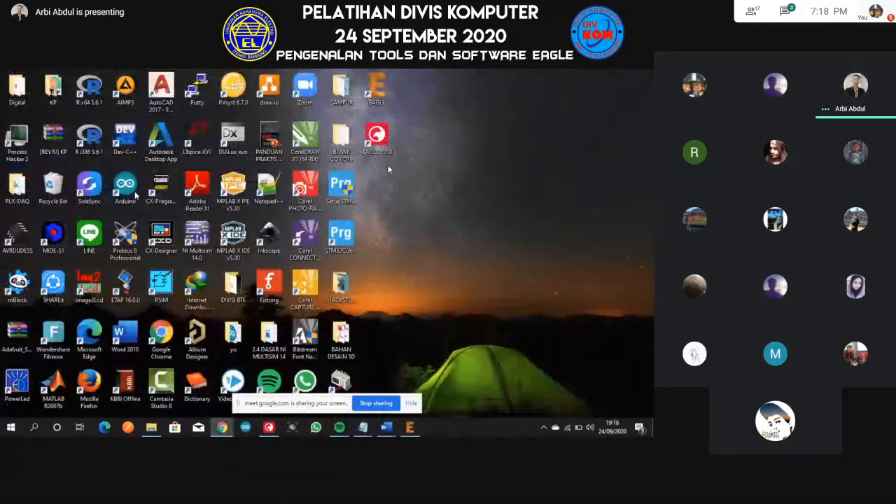
Switch to the EAGLE 7.7.0 Control Panel and look through the files listed in the COVID-19 PRJ project
{"action": "left_click", "coordinate": [270, 427]}
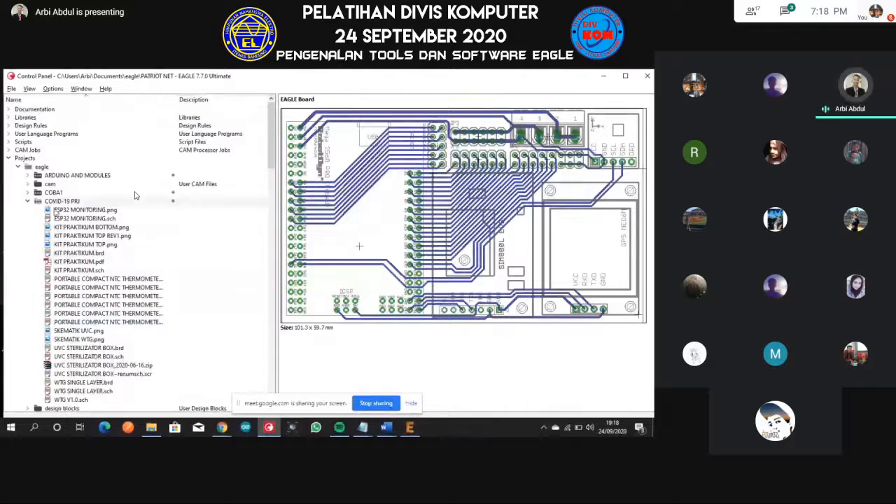
{"action": "scroll", "coordinate": [135, 196], "scroll_direction": "down", "scroll_amount": 1}
{"action": "scroll", "coordinate": [136, 195], "scroll_direction": "up", "scroll_amount": 1}
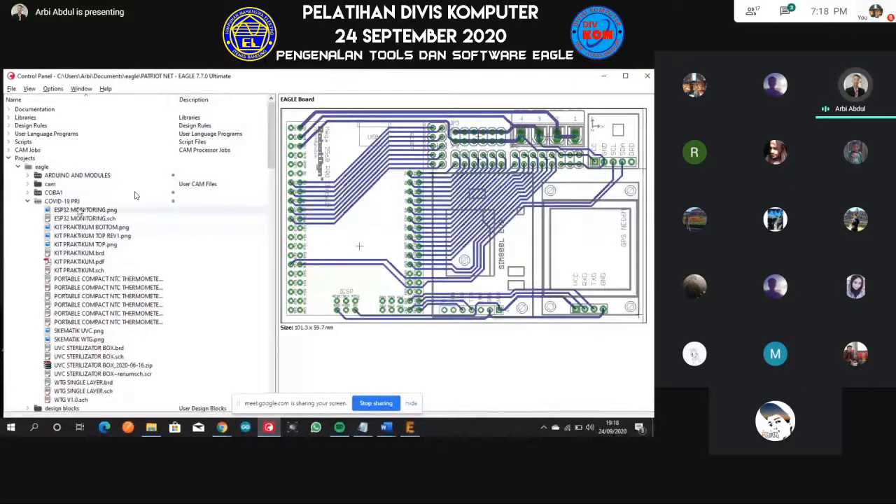
{"action": "scroll", "coordinate": [85, 212], "scroll_direction": "down", "scroll_amount": 3}
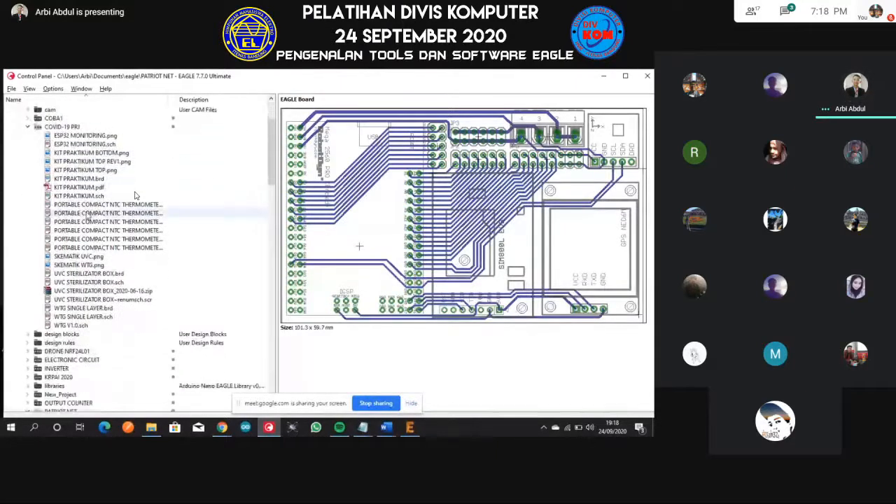
{"action": "scroll", "coordinate": [110, 265], "scroll_direction": "up", "scroll_amount": 1}
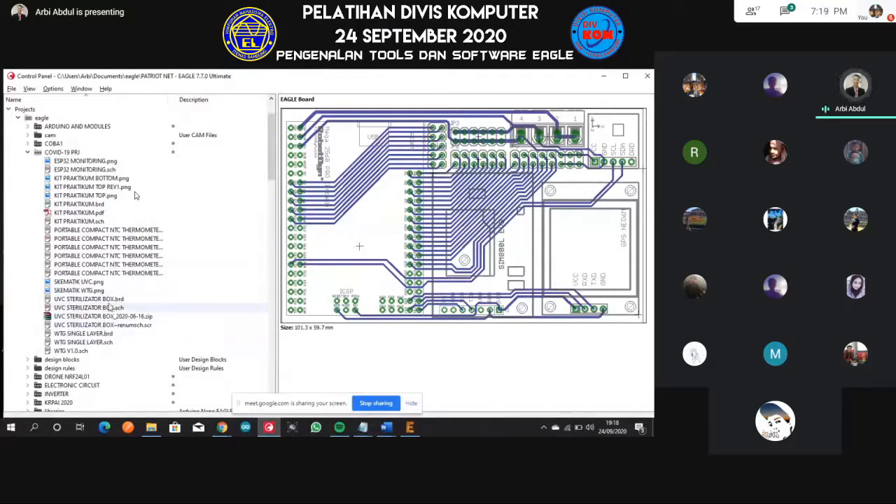
Preview several COVID-19 PRJ files, including UVC STERILIZATOR BOX.brd, ESP32 MONITORING.sch and KIT PRAKTIKUM.sch
{"action": "left_click", "coordinate": [109, 299]}
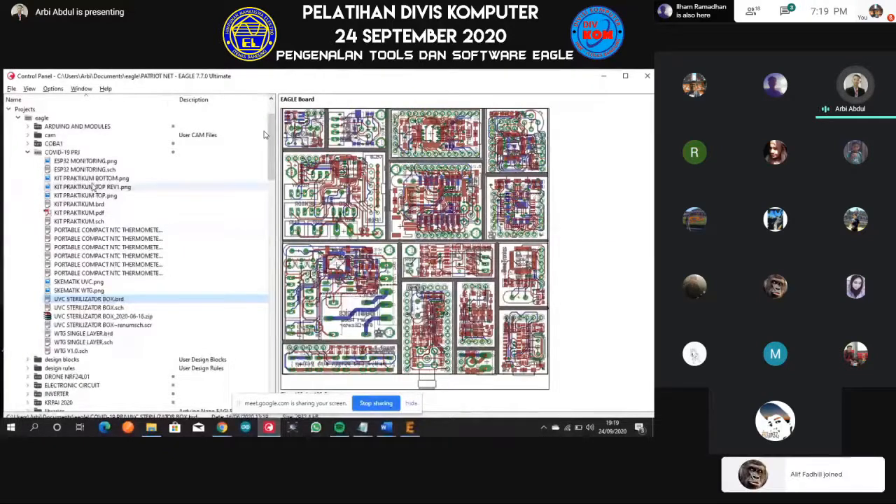
{"action": "left_click", "coordinate": [86, 161]}
{"action": "left_click", "coordinate": [84, 170]}
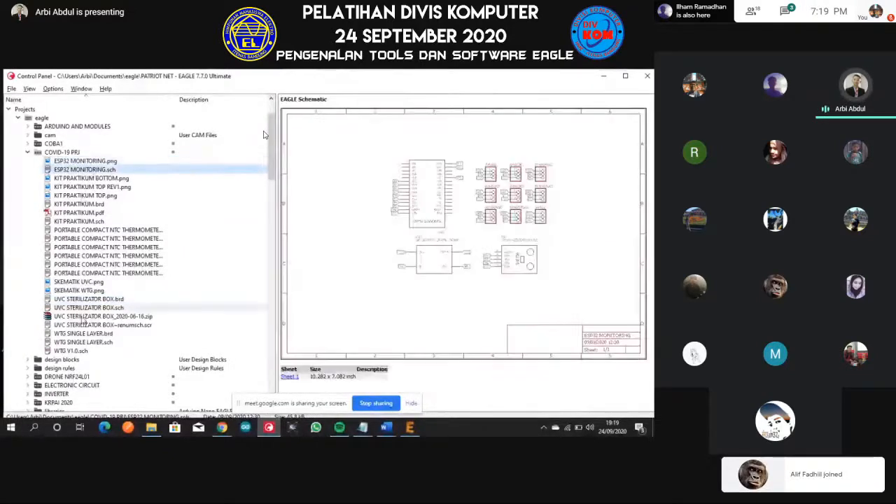
{"action": "left_click", "coordinate": [105, 273]}
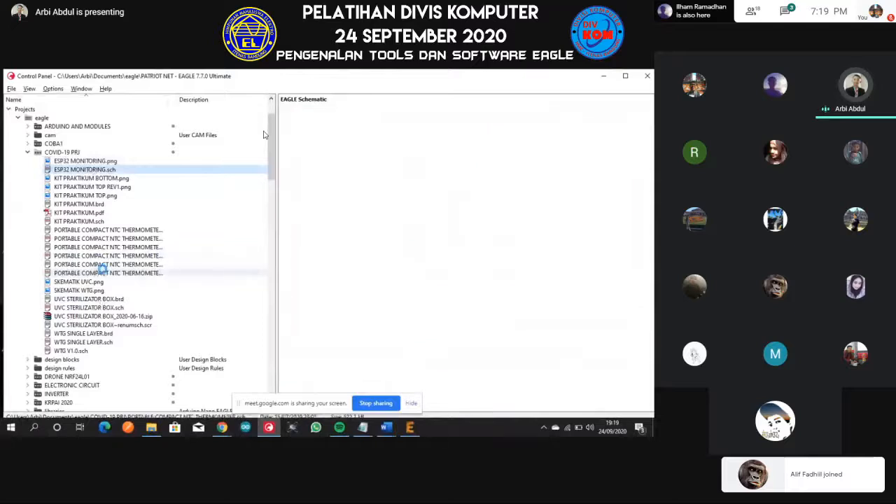
{"action": "left_click", "coordinate": [91, 221]}
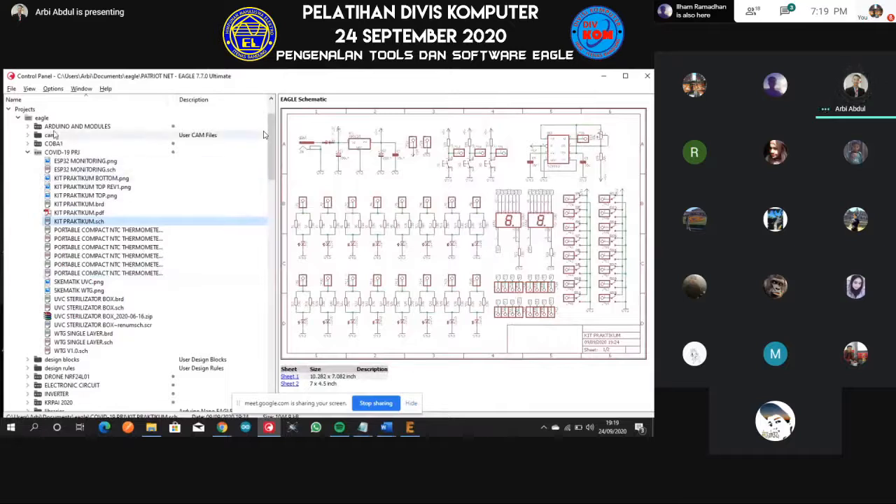
Collapse and re-expand the Projects branch, and select the eagle folder inside it
{"action": "left_click_drag", "start_coordinate": [275, 136], "coordinate": [272, 124]}
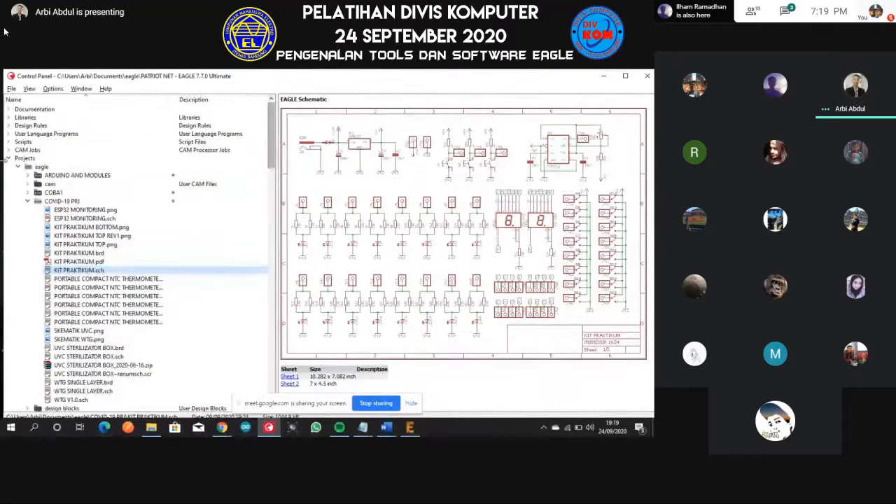
{"action": "left_click", "coordinate": [9, 158]}
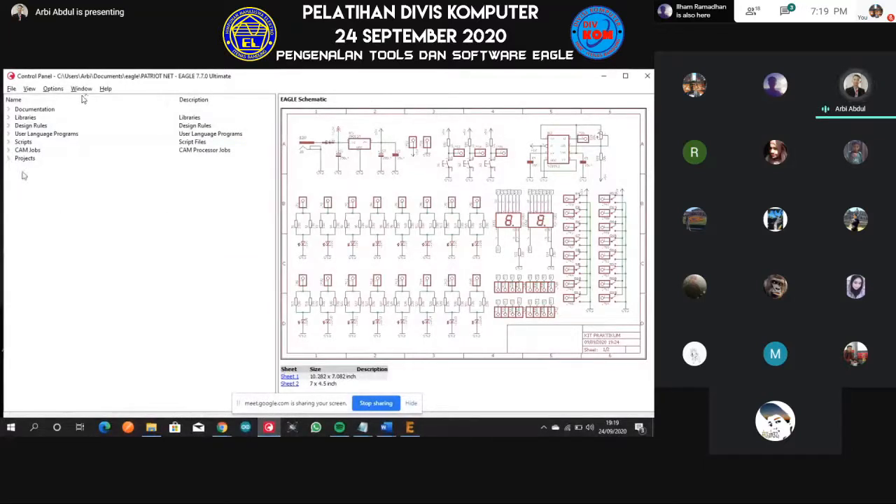
{"action": "left_click", "coordinate": [9, 160]}
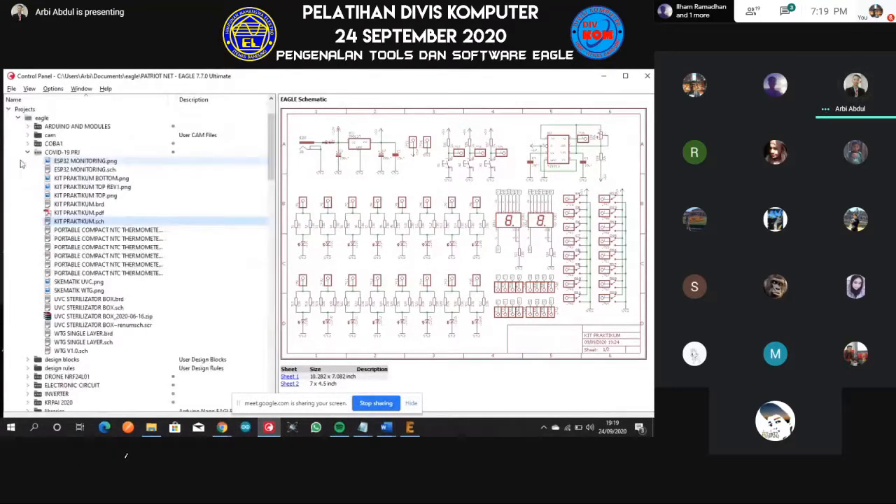
{"action": "scroll", "coordinate": [31, 168], "scroll_direction": "up", "scroll_amount": 1}
{"action": "left_click", "coordinate": [42, 142]}
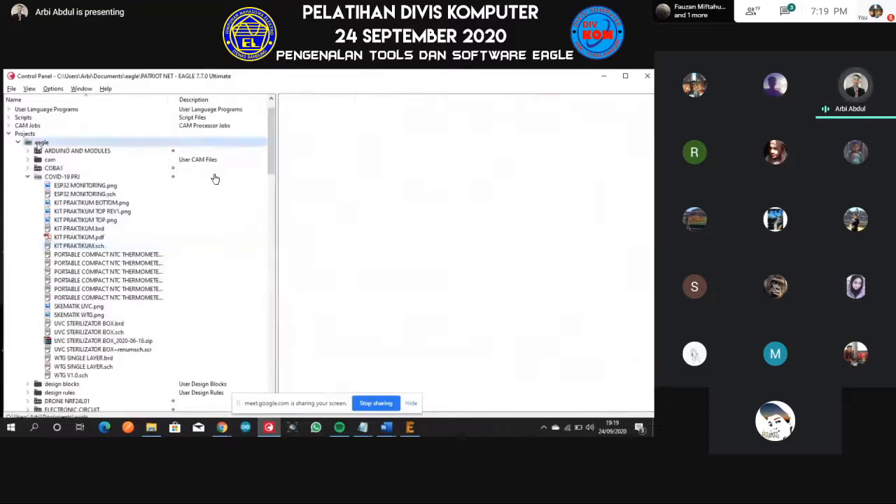
{"action": "scroll", "coordinate": [214, 178], "scroll_direction": "down", "scroll_amount": 3}
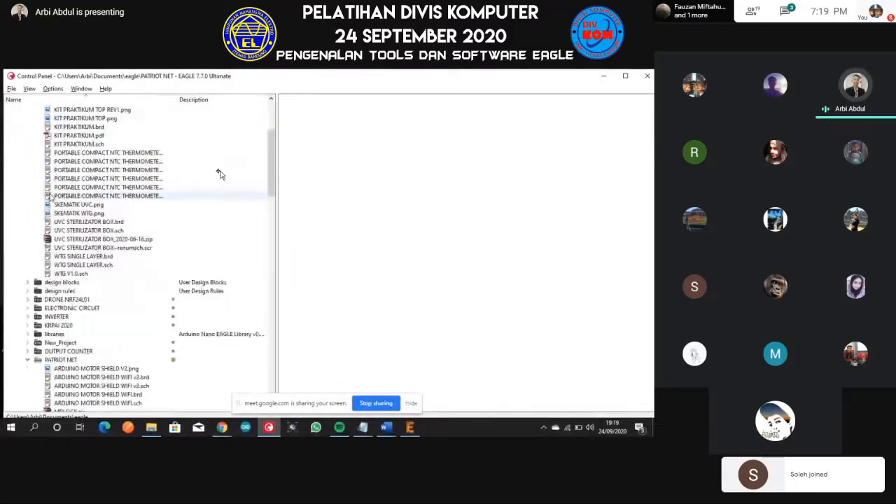
{"action": "scroll", "coordinate": [215, 178], "scroll_direction": "up", "scroll_amount": 2}
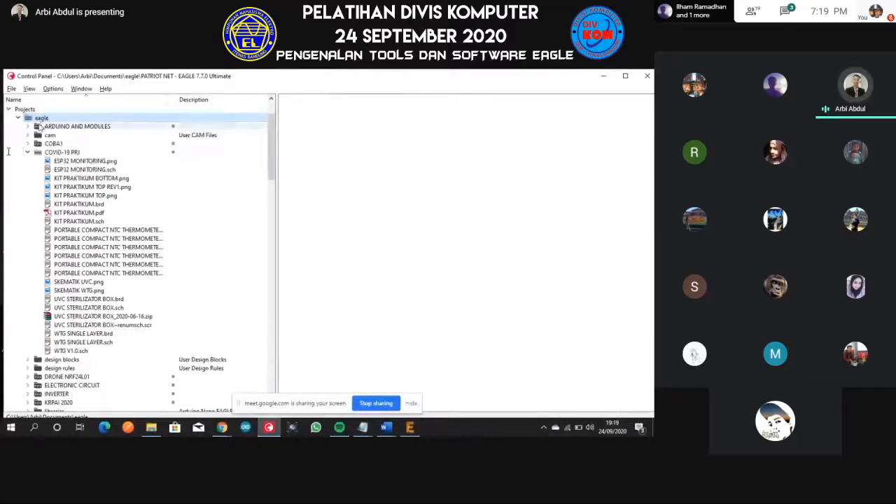
Create a new project in the eagle folder and rename it LATIHAN1
{"action": "right_click", "coordinate": [56, 120]}
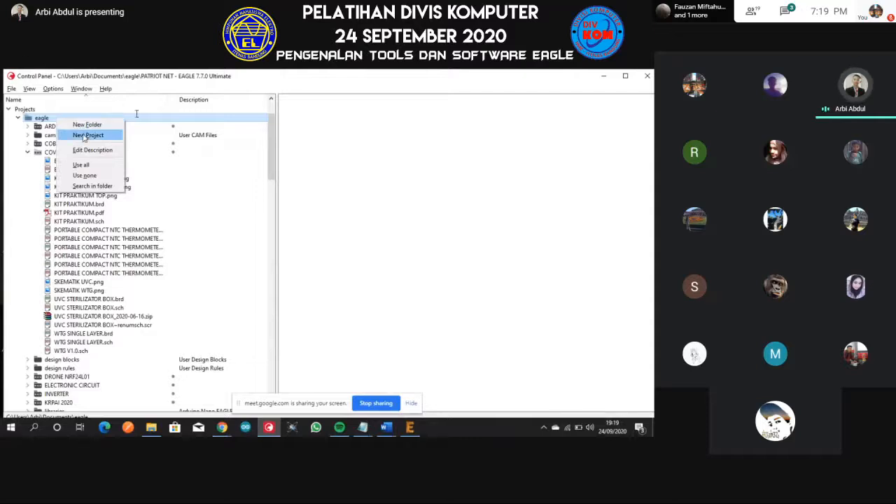
{"action": "left_click", "coordinate": [87, 135]}
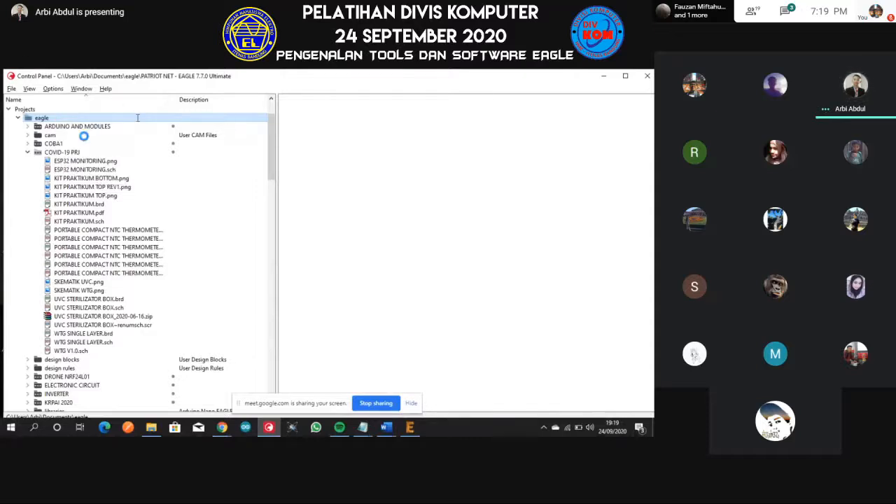
{"action": "scroll", "coordinate": [118, 334], "scroll_direction": "down", "scroll_amount": 3}
{"action": "scroll", "coordinate": [117, 334], "scroll_direction": "down", "scroll_amount": 1}
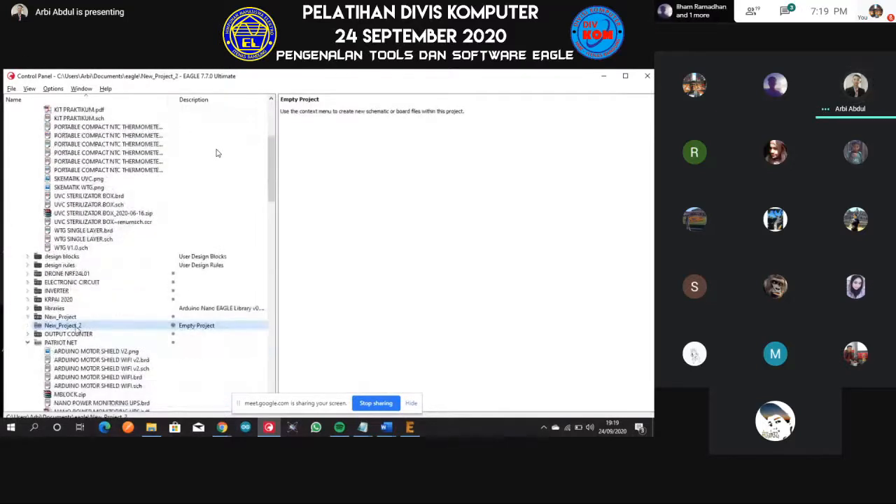
{"action": "right_click", "coordinate": [74, 328]}
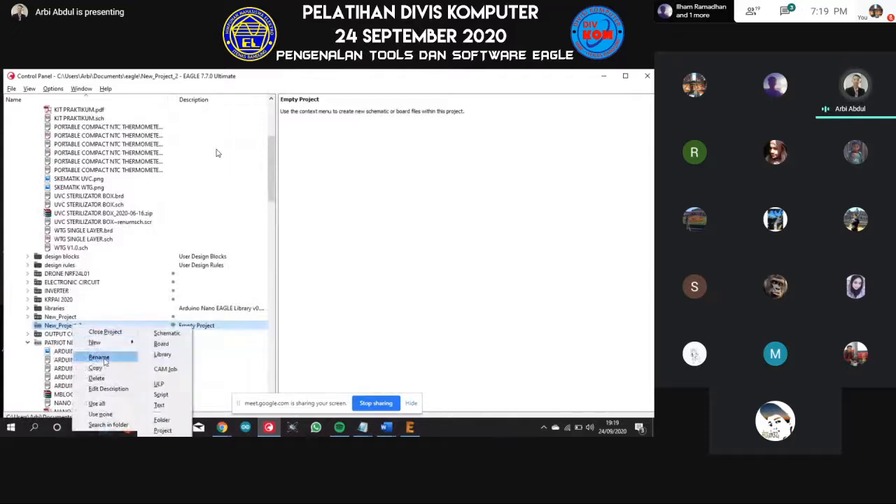
{"action": "left_click", "coordinate": [99, 357]}
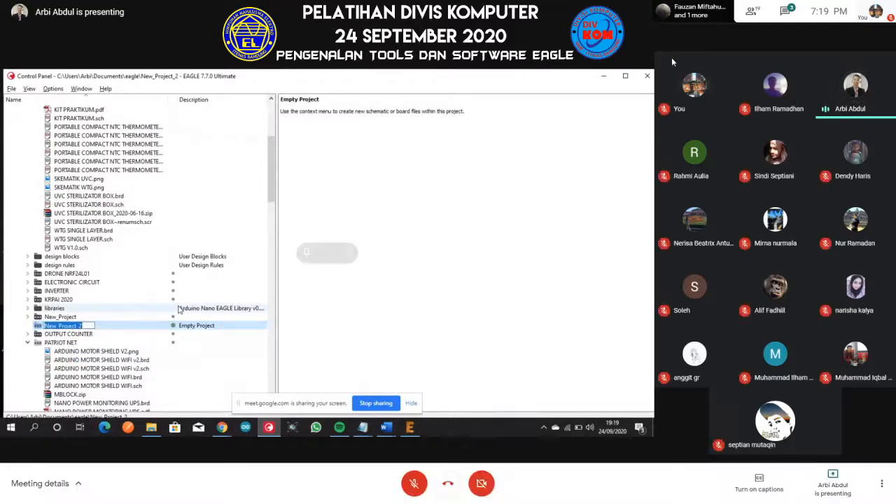
Pin the presenter's shared screen from the meeting's participant list, and close and reopen that list
{"action": "left_click", "coordinate": [751, 11]}
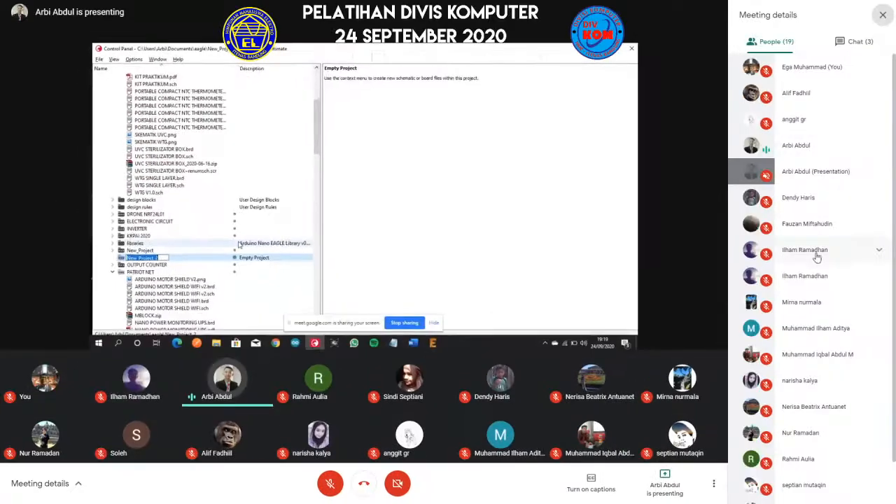
{"action": "left_click", "coordinate": [751, 171]}
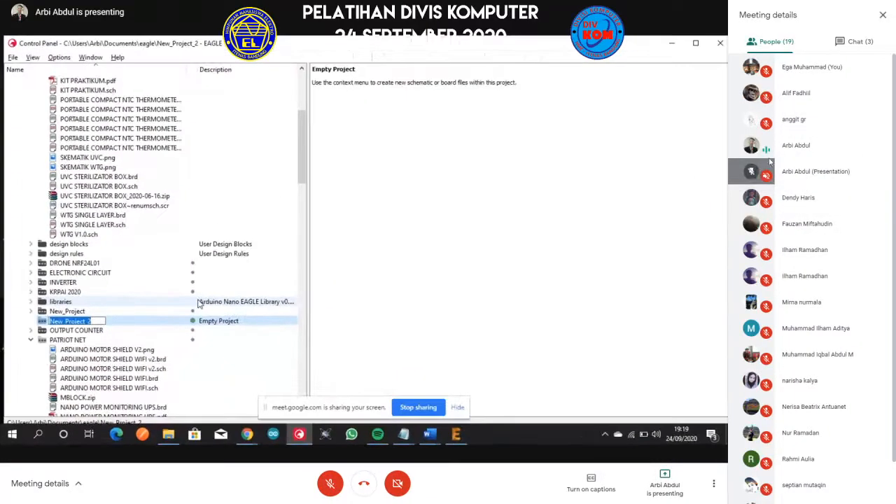
{"action": "left_click", "coordinate": [881, 16]}
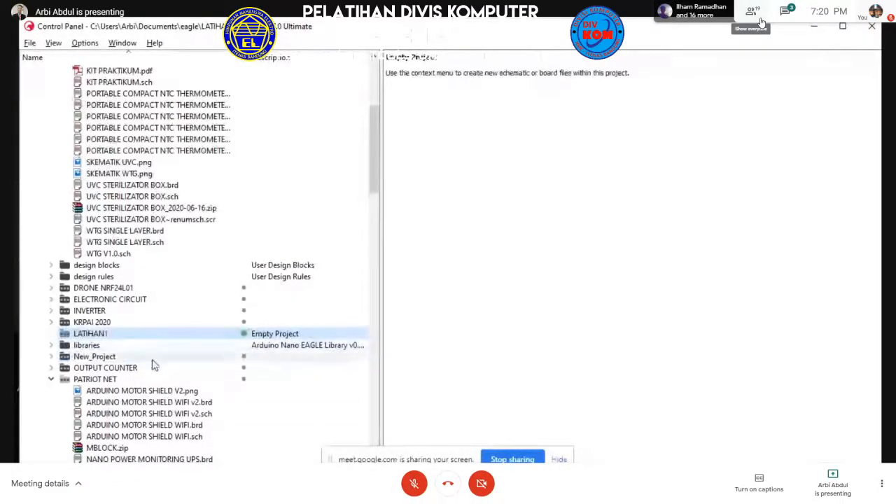
{"action": "left_click", "coordinate": [751, 12]}
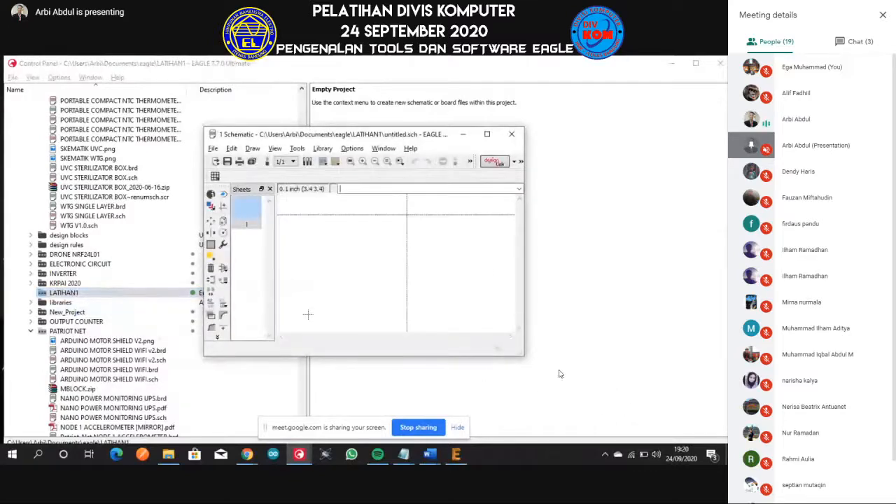
Maximize the new schematic editor window
{"action": "left_click", "coordinate": [487, 133]}
{"action": "scroll", "coordinate": [256, 288], "scroll_direction": "down", "scroll_amount": 4}
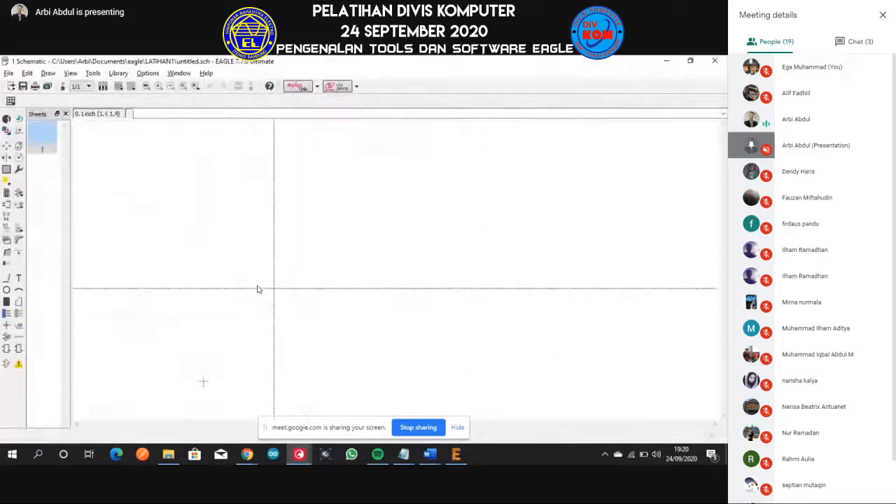
{"action": "scroll", "coordinate": [256, 287], "scroll_direction": "up", "scroll_amount": 2}
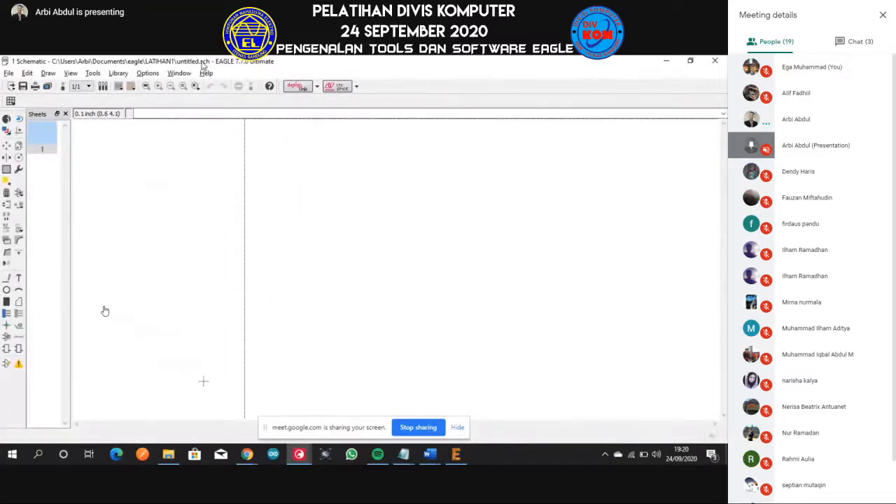
{"action": "scroll", "coordinate": [104, 307], "scroll_direction": "down", "scroll_amount": 2}
{"action": "scroll", "coordinate": [104, 306], "scroll_direction": "down", "scroll_amount": 3}
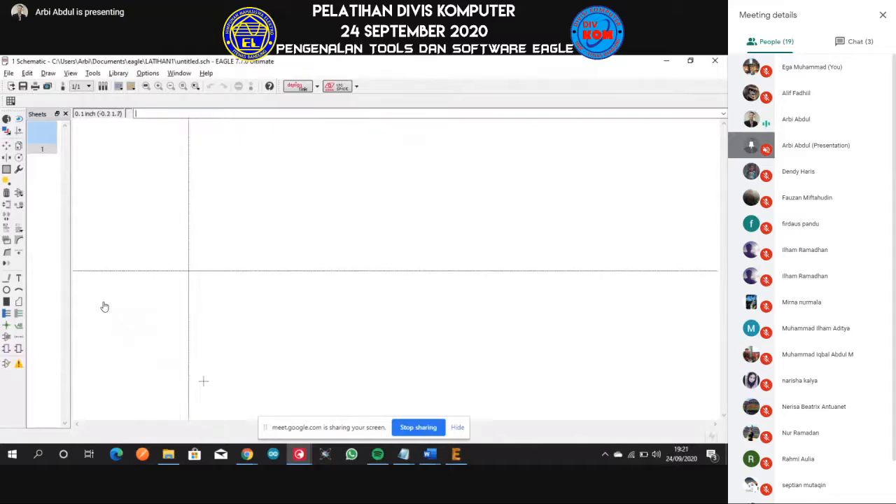
{"action": "scroll", "coordinate": [104, 306], "scroll_direction": "down", "scroll_amount": 2}
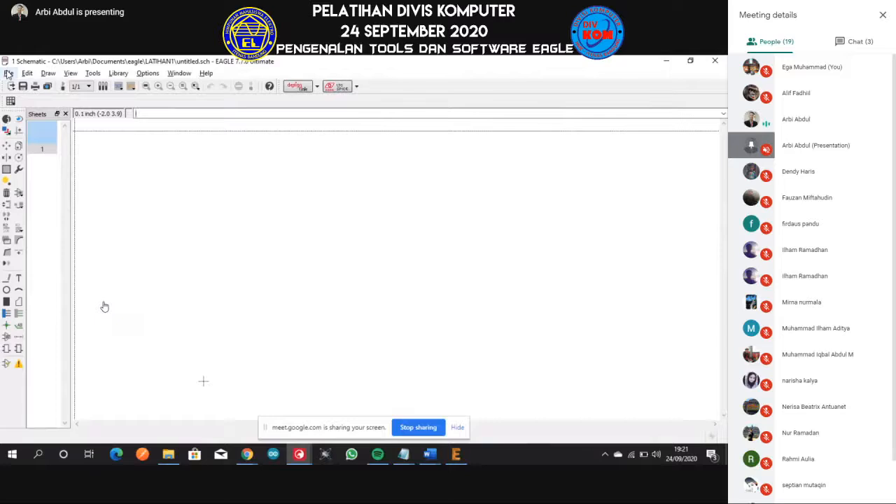
Save the schematic as SKEMATIK1 in the LATIHAN1 project folder
{"action": "key", "text": "alt+f"}
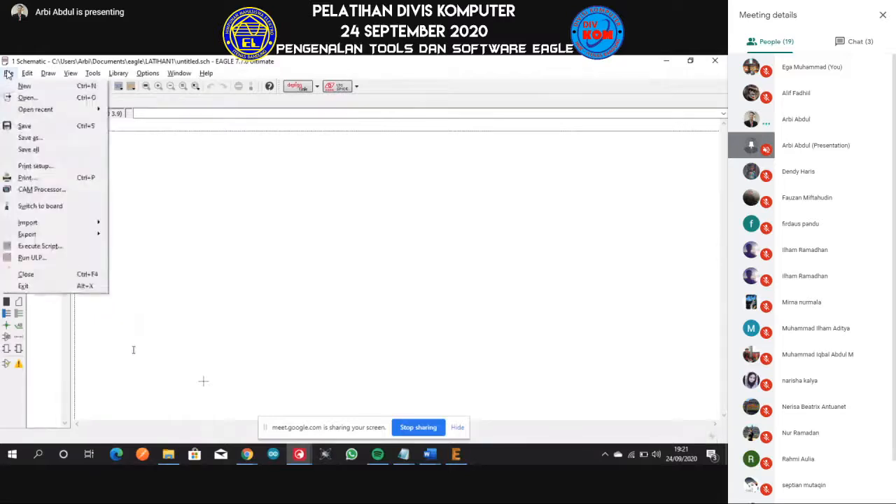
{"action": "left_click", "coordinate": [53, 140]}
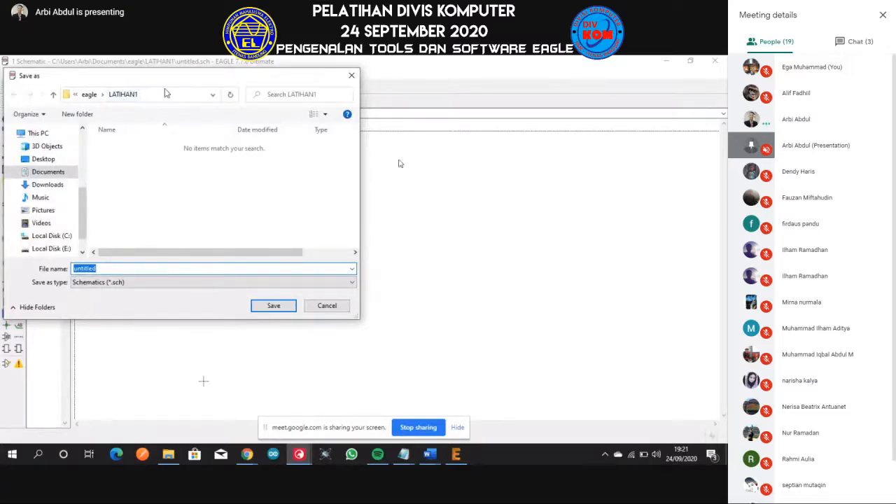
{"action": "left_click", "coordinate": [192, 296]}
{"action": "key", "text": "ctrl+a"}
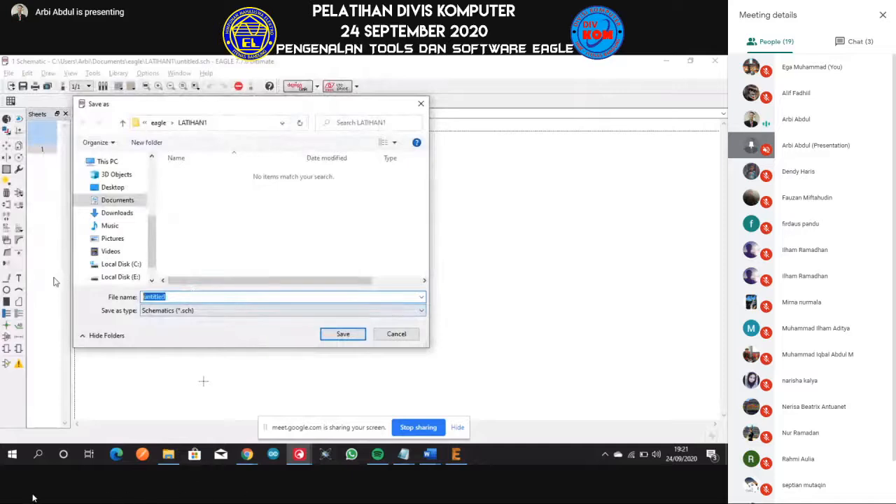
{"action": "type", "text": "SKEMATIK1"}
{"action": "left_click", "coordinate": [343, 335]}
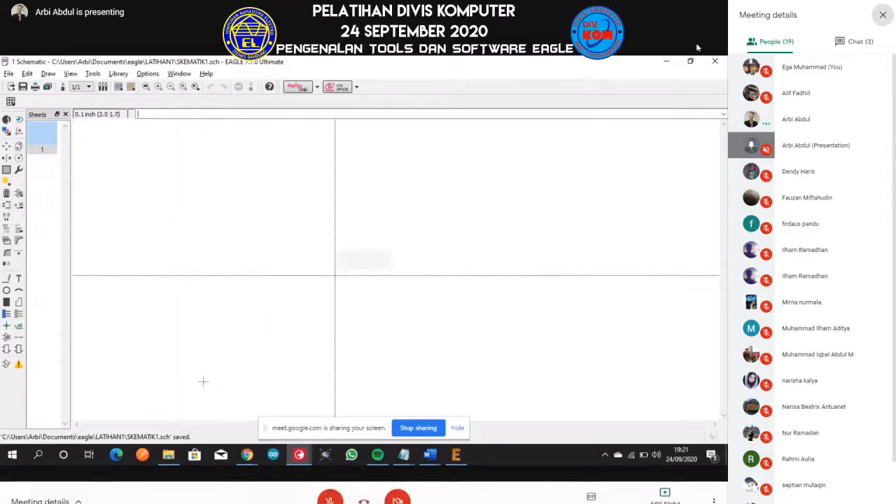
{"action": "scroll", "coordinate": [760, 244], "scroll_direction": "down", "scroll_amount": 1}
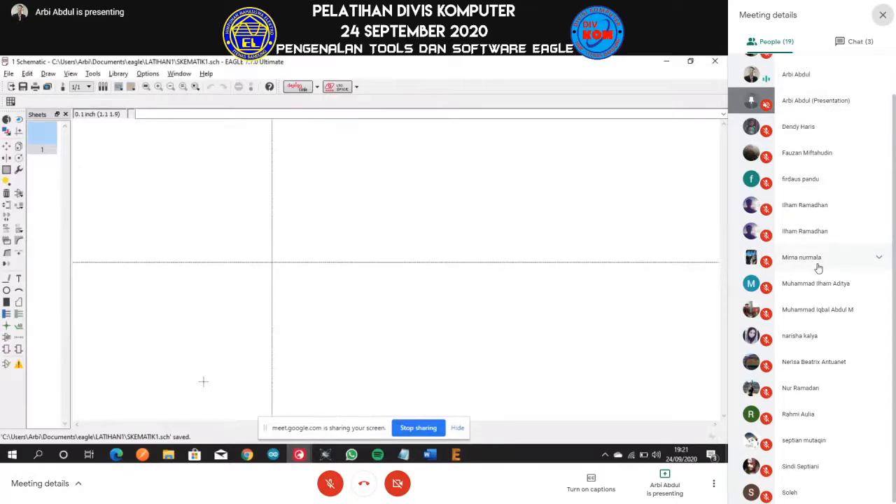
{"action": "scroll", "coordinate": [820, 238], "scroll_direction": "up", "scroll_amount": 1}
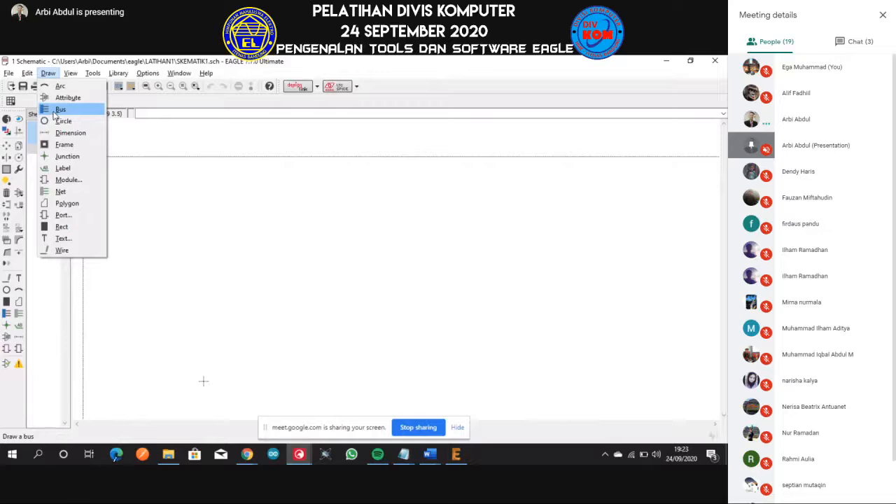
Turn on the schematic's grid display in the grid settings and look over the sheet
{"action": "mouse_move", "coordinate": [65, 73]}
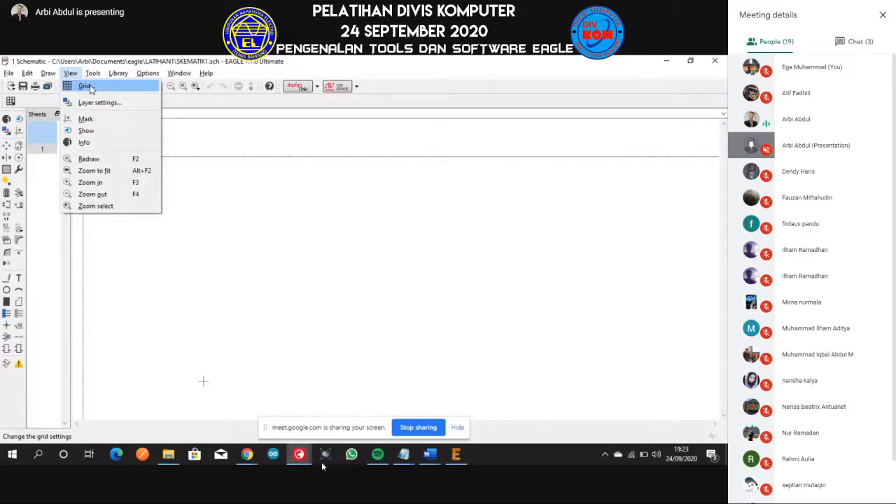
{"action": "left_click", "coordinate": [85, 86]}
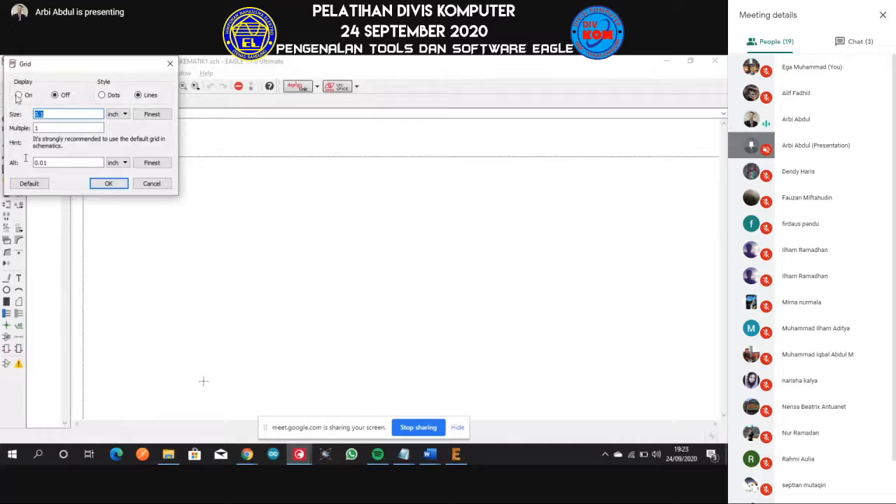
{"action": "left_click", "coordinate": [18, 95]}
{"action": "left_click", "coordinate": [109, 184]}
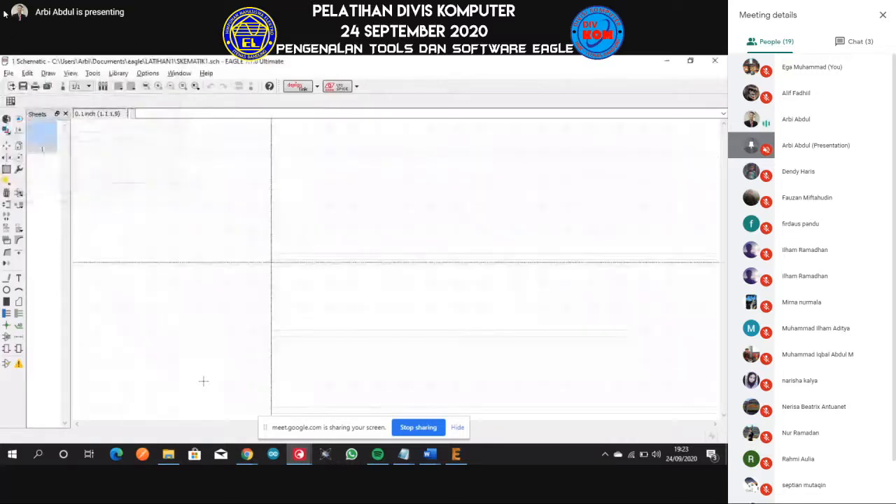
{"action": "scroll", "coordinate": [203, 382], "scroll_direction": "down", "scroll_amount": 2}
{"action": "scroll", "coordinate": [203, 381], "scroll_direction": "down", "scroll_amount": 3}
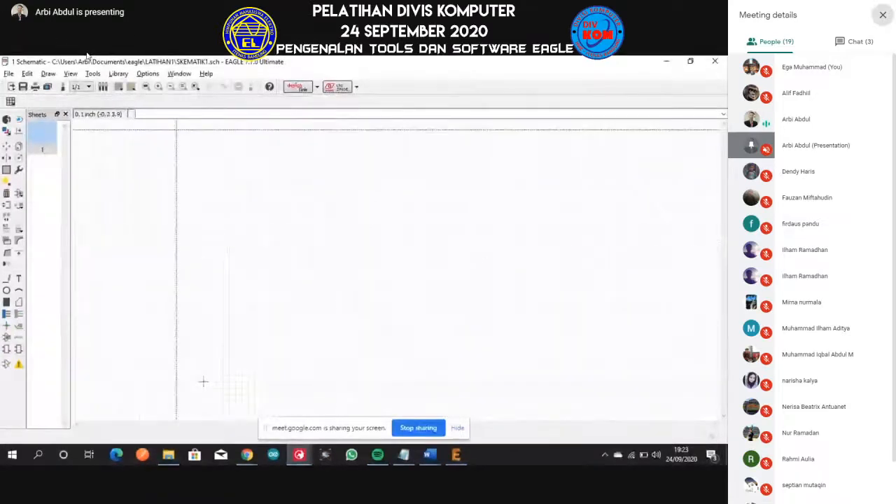
Switch the schematic's grid display back off in the grid settings
{"action": "left_click", "coordinate": [70, 73]}
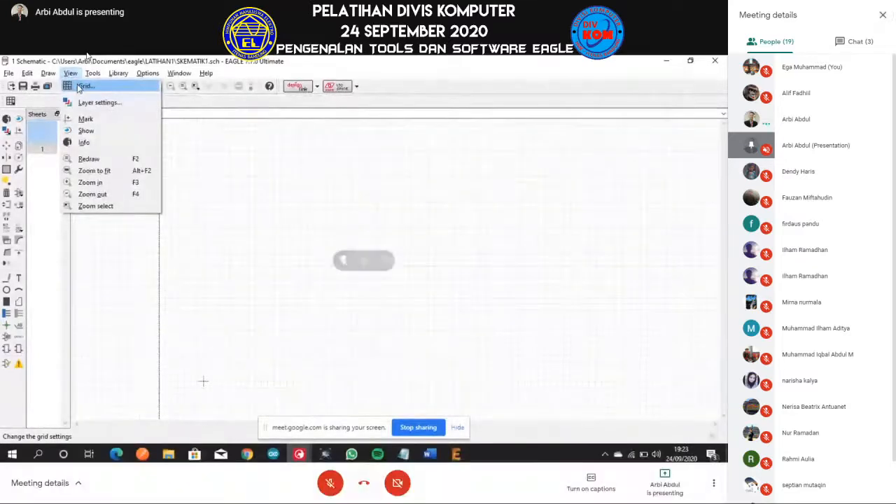
{"action": "left_click", "coordinate": [83, 86]}
{"action": "left_click", "coordinate": [55, 95]}
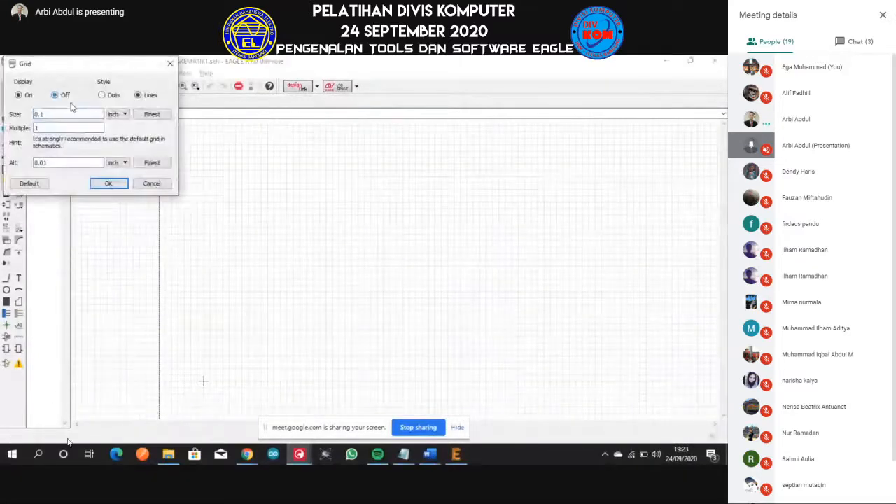
{"action": "left_click", "coordinate": [105, 184]}
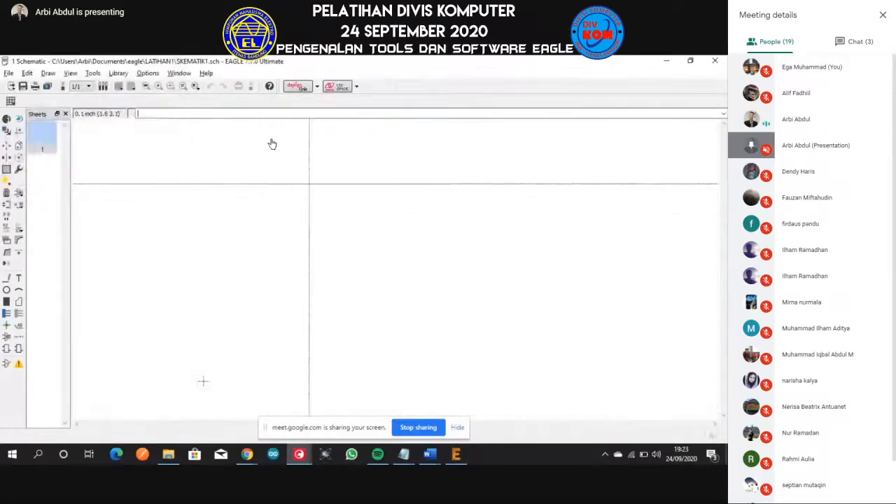
Review the background and cursor options in the user interface settings, keeping the large schematic cursor
{"action": "left_click", "coordinate": [92, 73]}
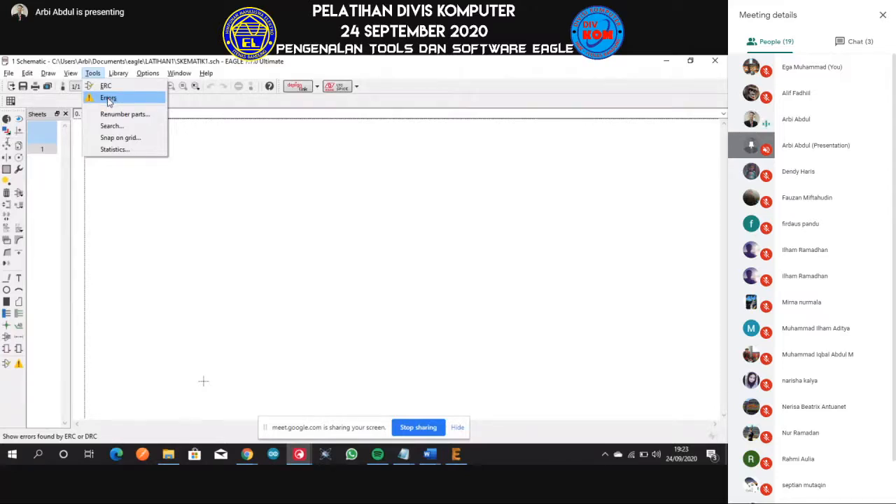
{"action": "mouse_move", "coordinate": [120, 76]}
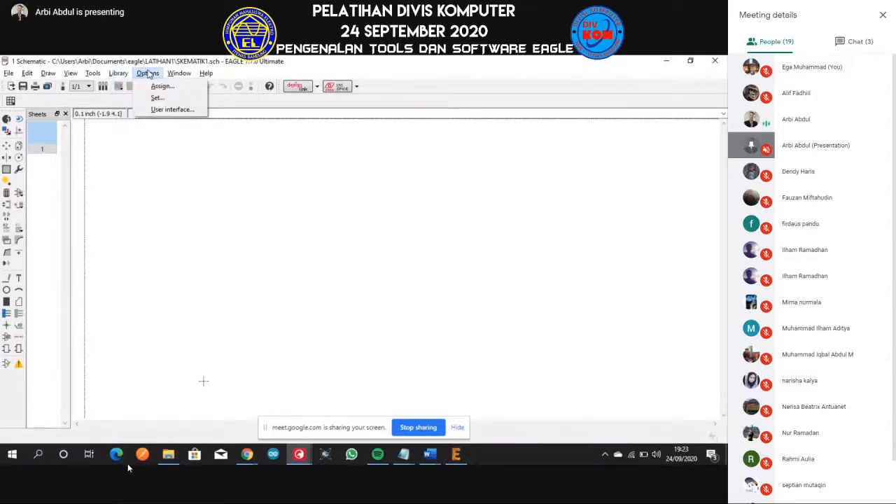
{"action": "left_click", "coordinate": [172, 110]}
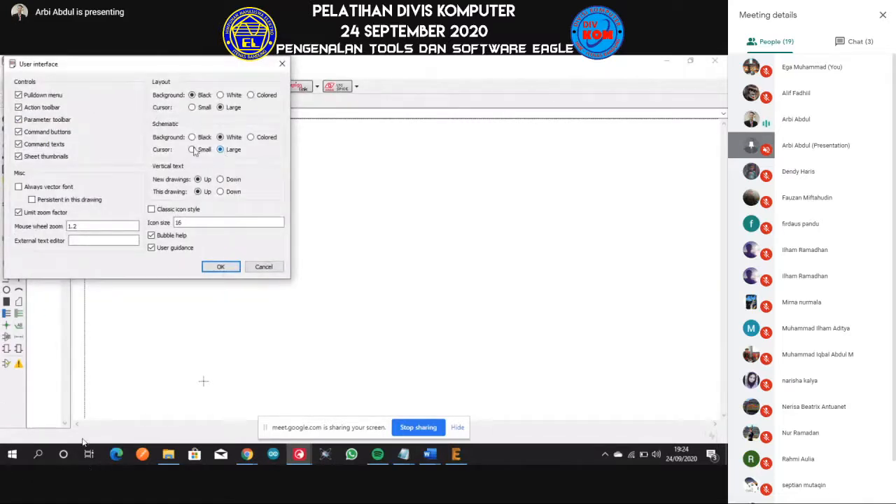
{"action": "left_click", "coordinate": [220, 267]}
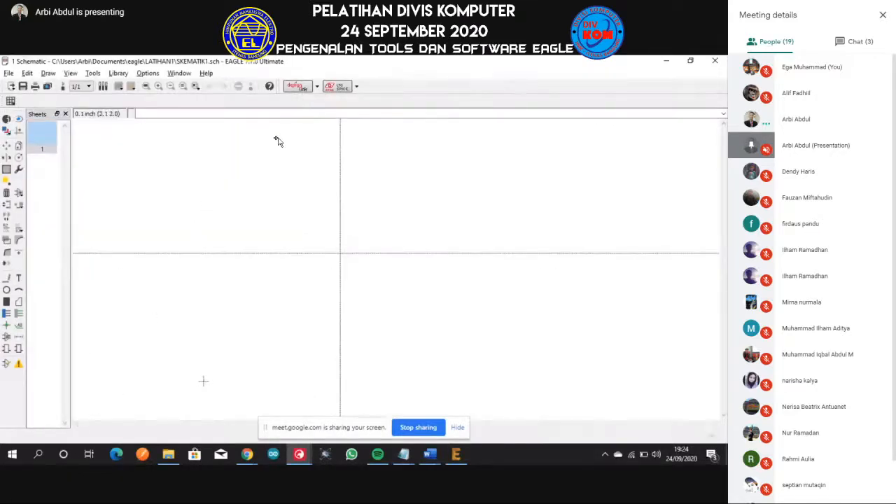
Set the schematic cursor to Small in the user interface settings
{"action": "left_click", "coordinate": [179, 73]}
{"action": "mouse_move", "coordinate": [148, 73]}
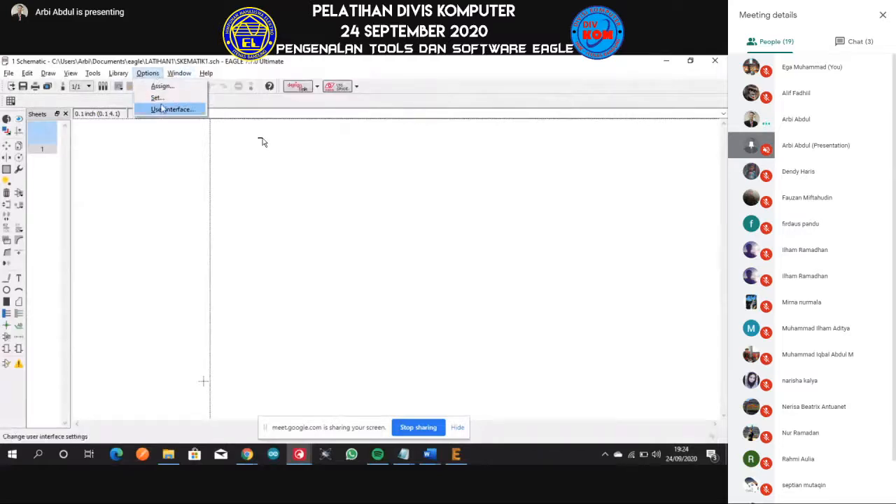
{"action": "left_click", "coordinate": [162, 110]}
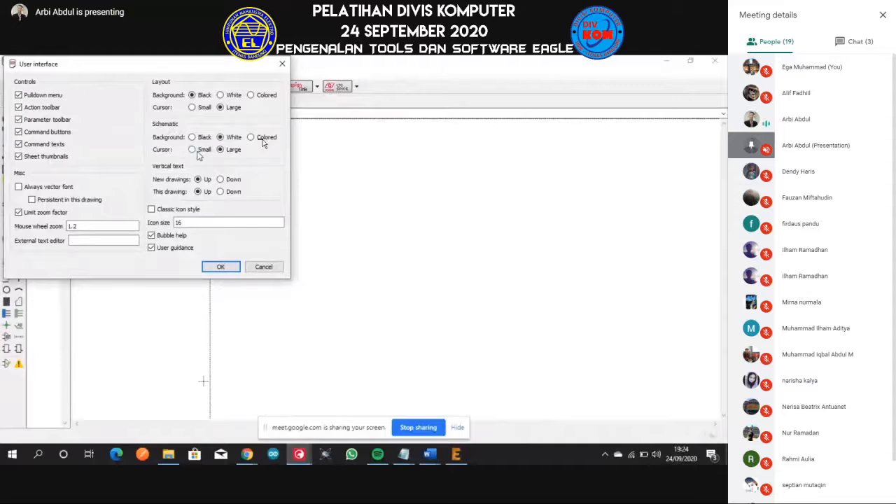
{"action": "left_click", "coordinate": [198, 154]}
{"action": "left_click", "coordinate": [219, 266]}
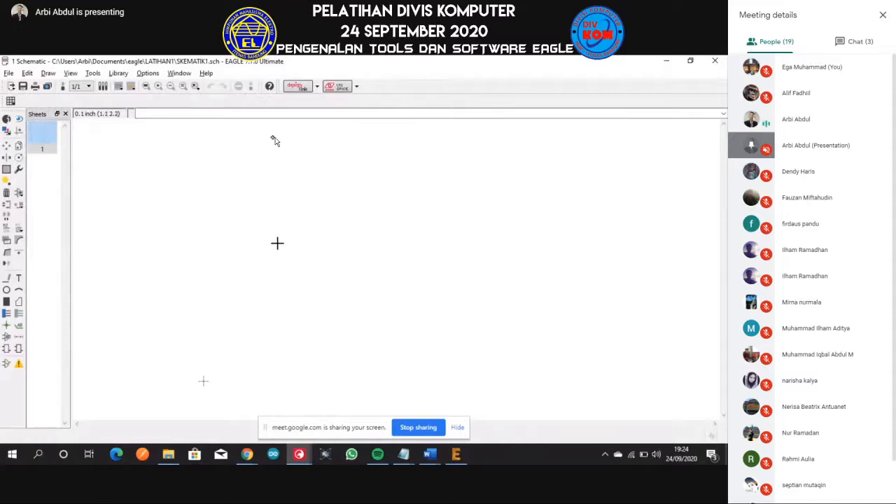
Set the schematic cursor back to Large in the user interface settings
{"action": "left_click", "coordinate": [119, 73]}
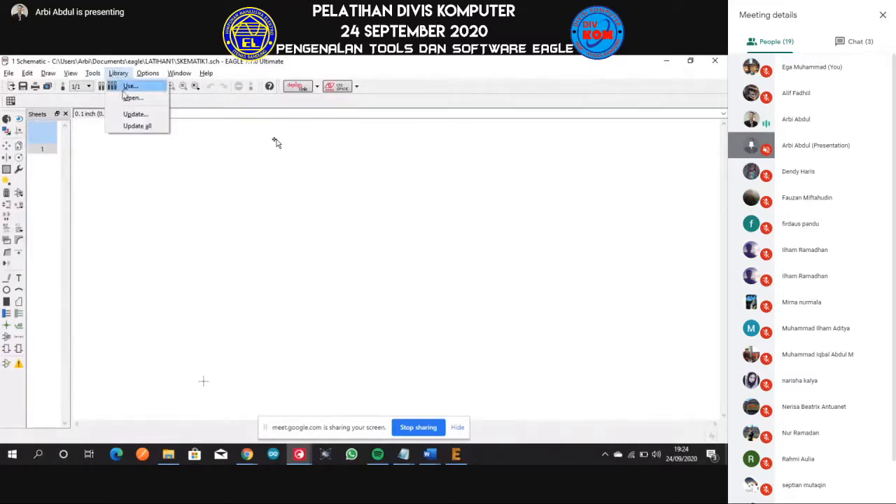
{"action": "mouse_move", "coordinate": [148, 75]}
{"action": "left_click", "coordinate": [180, 116]}
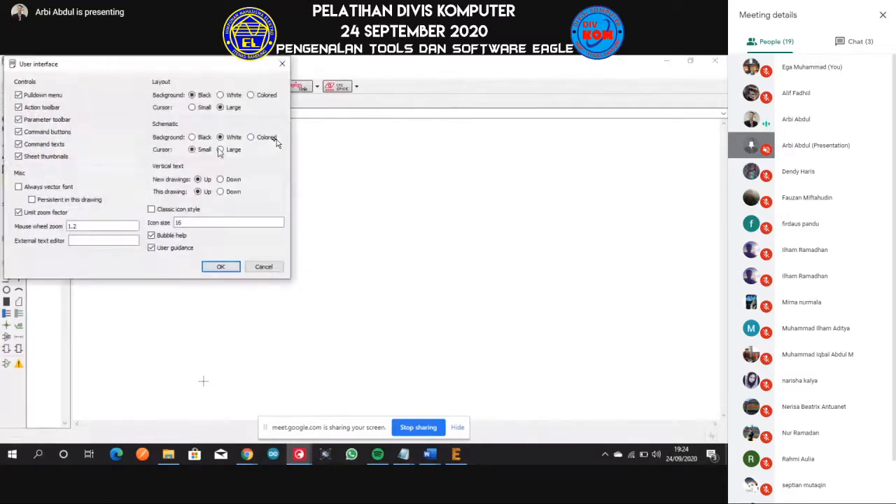
{"action": "left_click", "coordinate": [214, 271]}
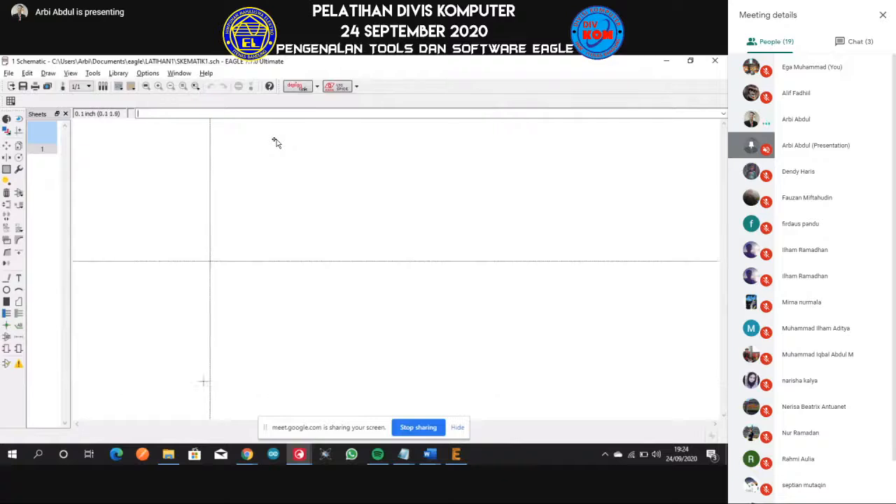
{"action": "left_click", "coordinate": [207, 73]}
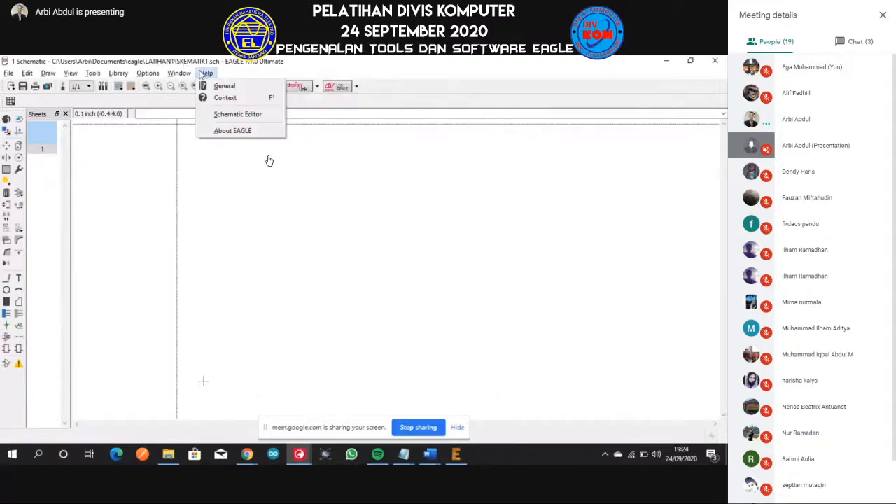
{"action": "mouse_move", "coordinate": [183, 74]}
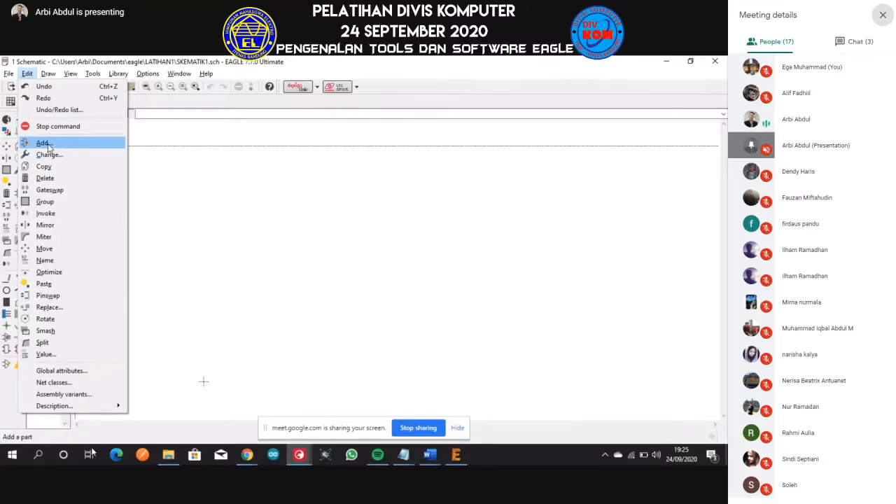
Start adding a part and browse the list of available component libraries
{"action": "left_click", "coordinate": [48, 145]}
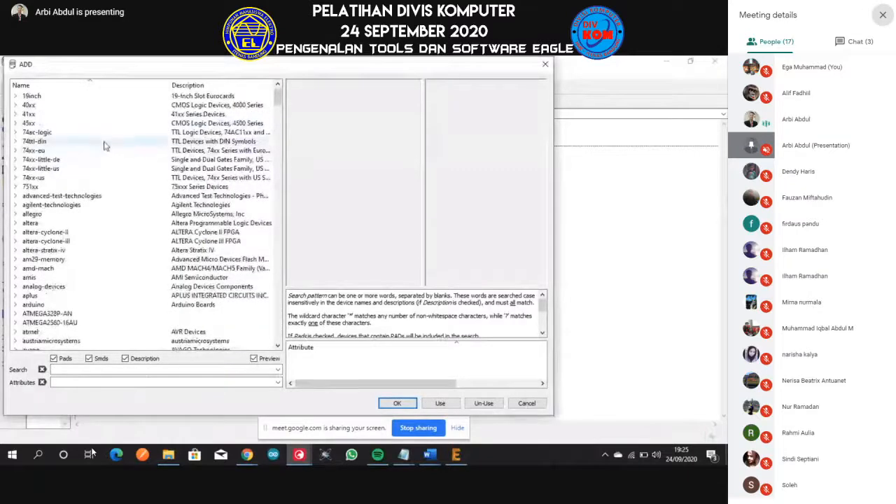
{"action": "scroll", "coordinate": [90, 158], "scroll_direction": "down", "scroll_amount": 1}
{"action": "scroll", "coordinate": [90, 158], "scroll_direction": "down", "scroll_amount": 5}
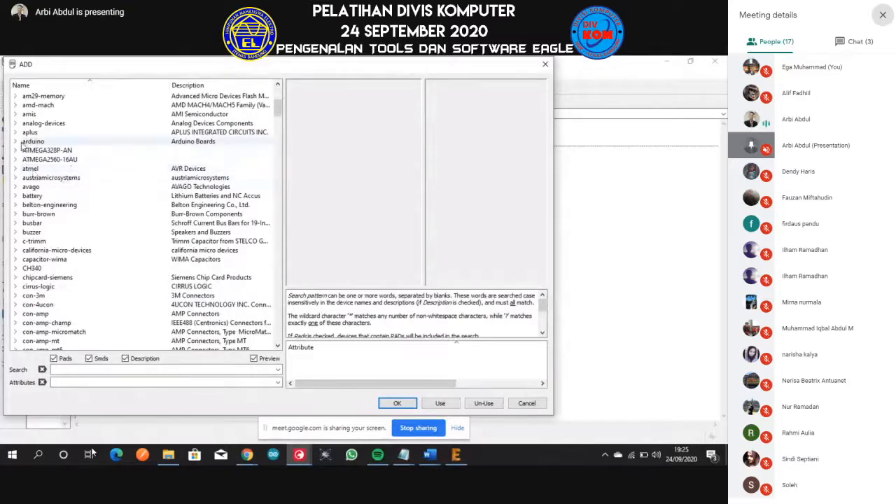
{"action": "scroll", "coordinate": [31, 143], "scroll_direction": "up", "scroll_amount": 1}
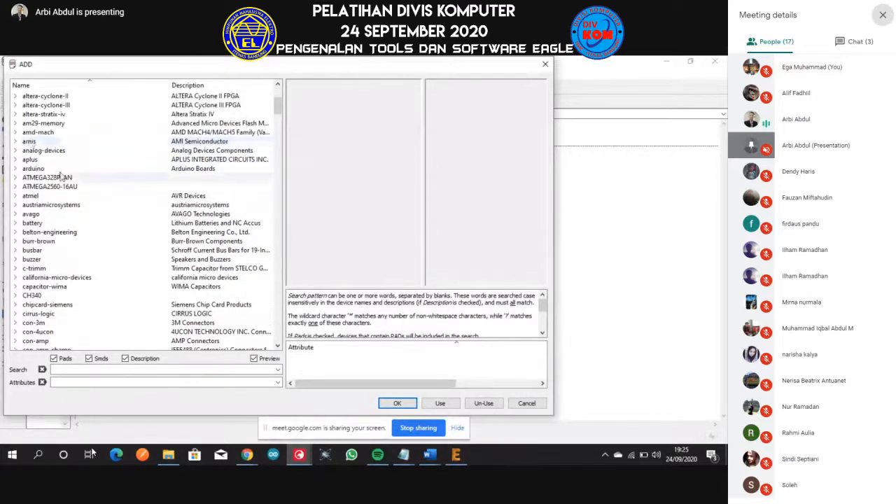
{"action": "scroll", "coordinate": [87, 284], "scroll_direction": "down", "scroll_amount": 3}
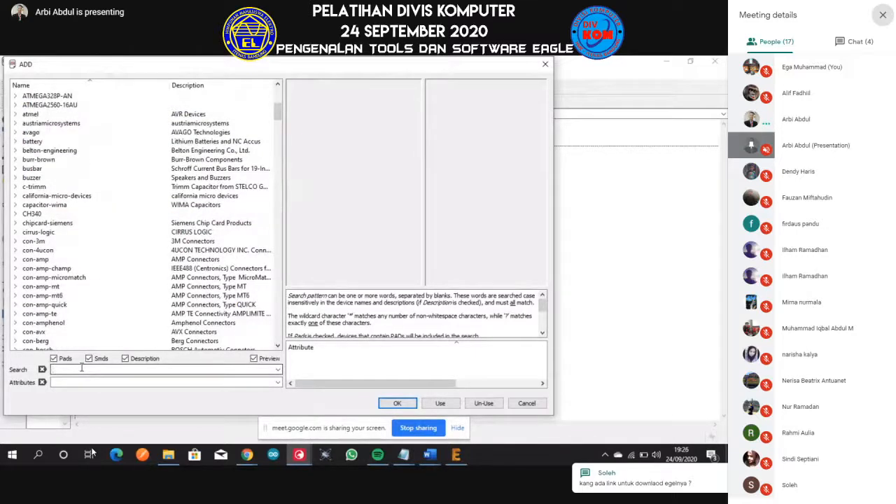
Search the component libraries for resistor and examine the package variants of the European-symbol resistor R-EU_
{"action": "type", "text": "tor"}
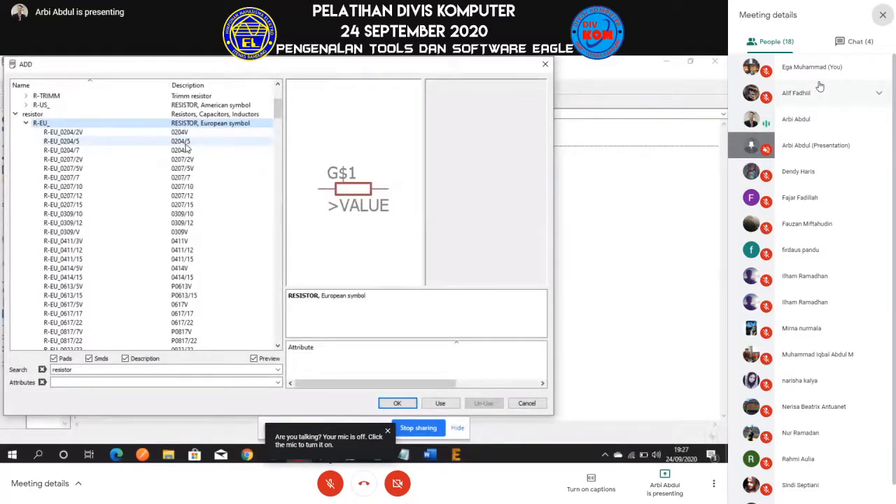
{"action": "scroll", "coordinate": [188, 148], "scroll_direction": "up", "scroll_amount": 1}
{"action": "scroll", "coordinate": [188, 150], "scroll_direction": "down", "scroll_amount": 1}
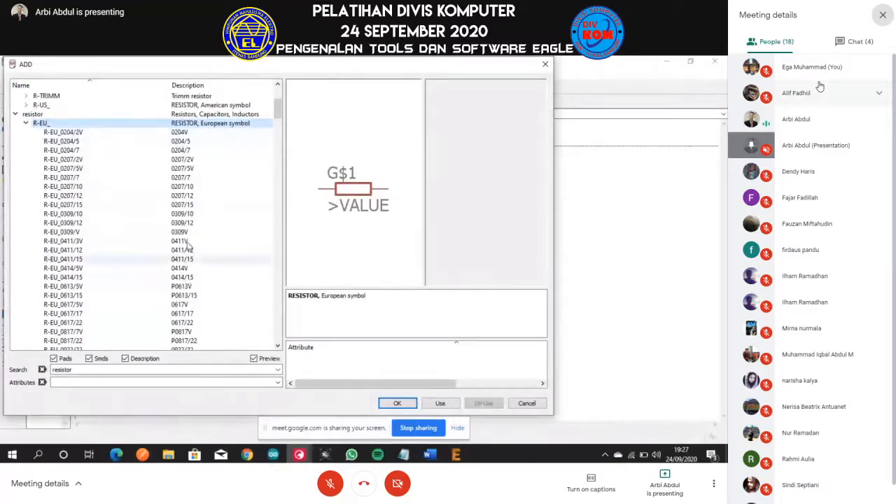
Compare the footprint previews of the 0204/2V, 0204/5 and 0204/7 packages of the R-EU_ resistor
{"action": "left_click", "coordinate": [188, 133]}
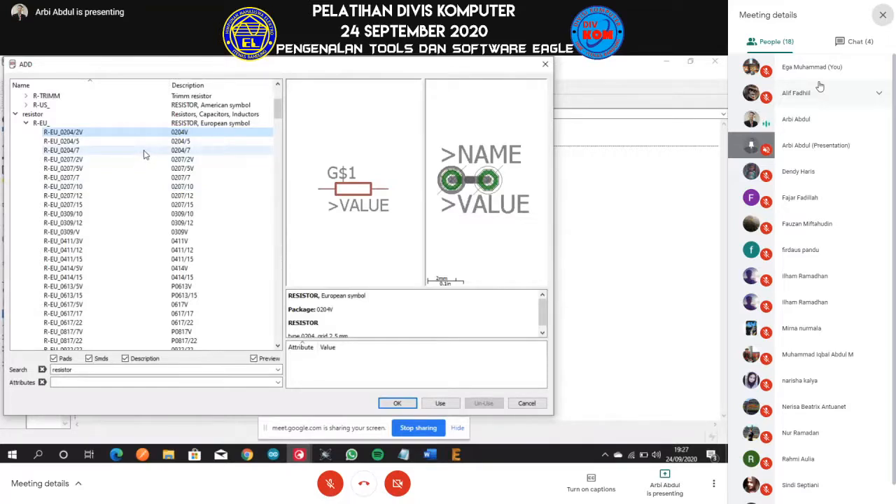
{"action": "scroll", "coordinate": [144, 154], "scroll_direction": "down", "scroll_amount": 1}
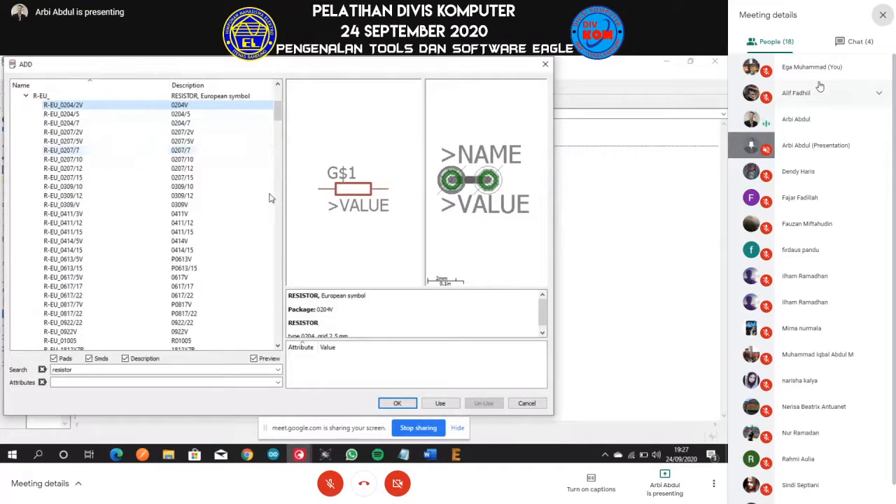
{"action": "scroll", "coordinate": [217, 176], "scroll_direction": "up", "scroll_amount": 1}
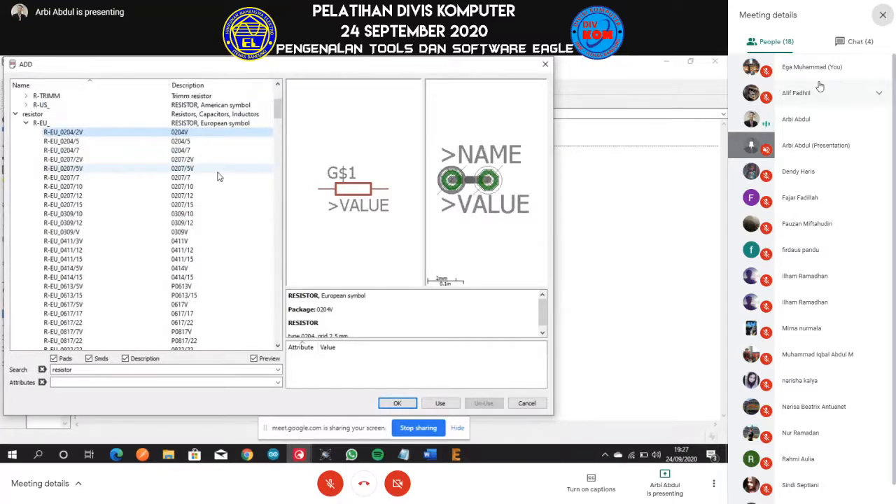
{"action": "left_click", "coordinate": [164, 142]}
{"action": "left_click", "coordinate": [166, 132]}
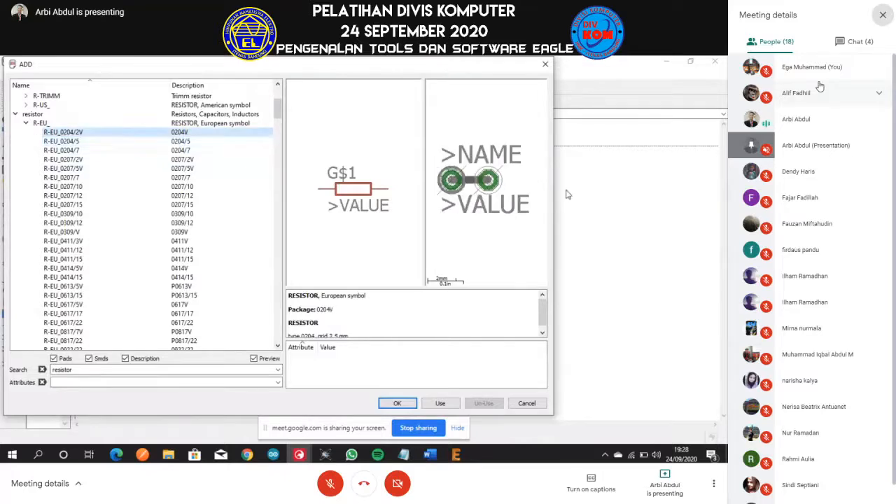
{"action": "left_click", "coordinate": [130, 142]}
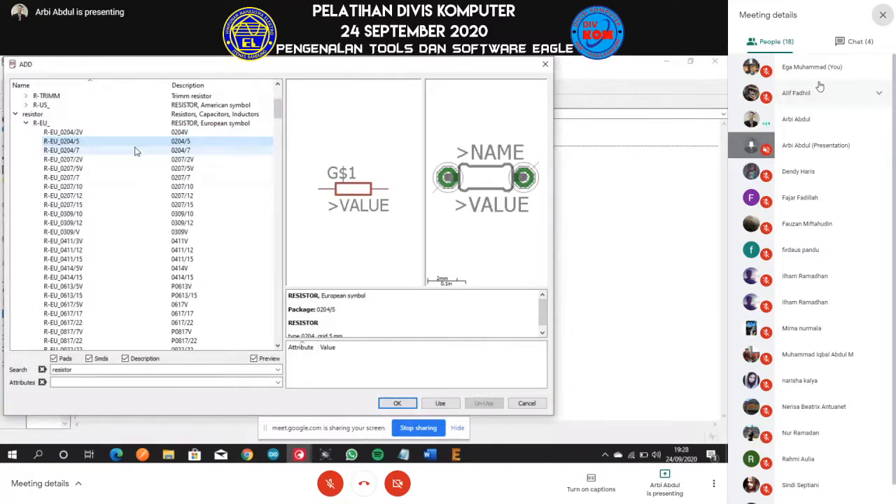
{"action": "left_click", "coordinate": [137, 150]}
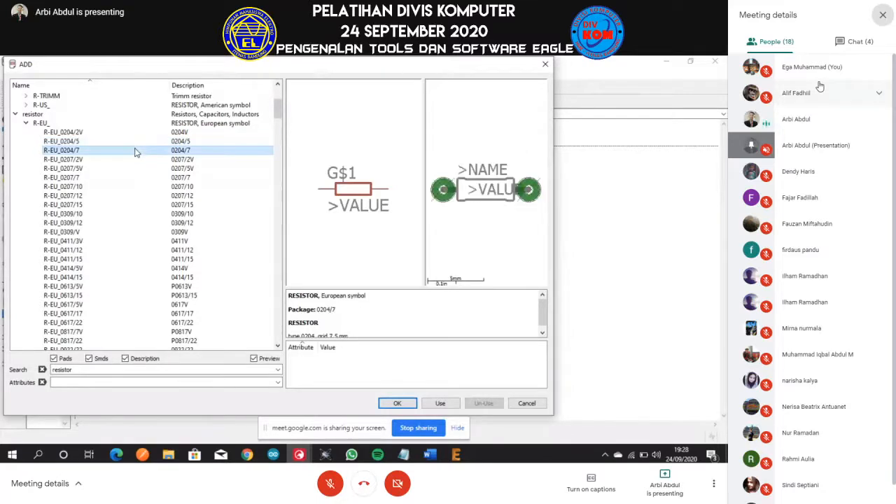
{"action": "key", "text": "Up"}
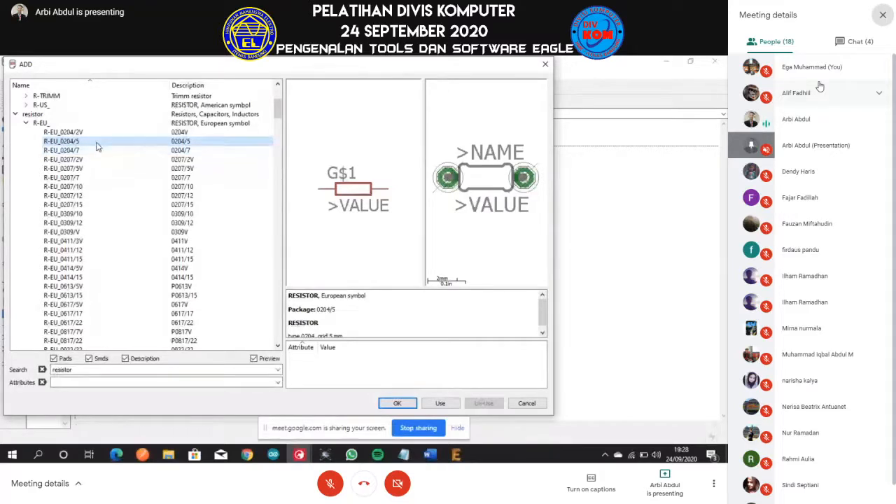
Preview the R-EU_0309/10 footprint, then go back through the smaller resistor packages up to R-EU_0204/2V
{"action": "left_click", "coordinate": [87, 215]}
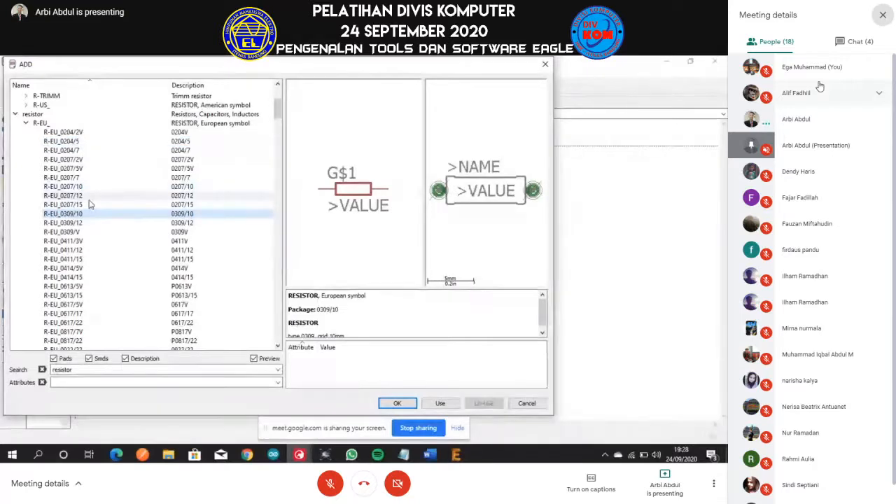
{"action": "key", "text": "Up"}
{"action": "key", "text": "Up"}
{"action": "key", "text": "Up"}
{"action": "key", "text": "Up"}
{"action": "key", "text": "Up"}
{"action": "key", "text": "Up"}
{"action": "key", "text": "Up"}
{"action": "key", "text": "Up"}
{"action": "key", "text": "Up"}
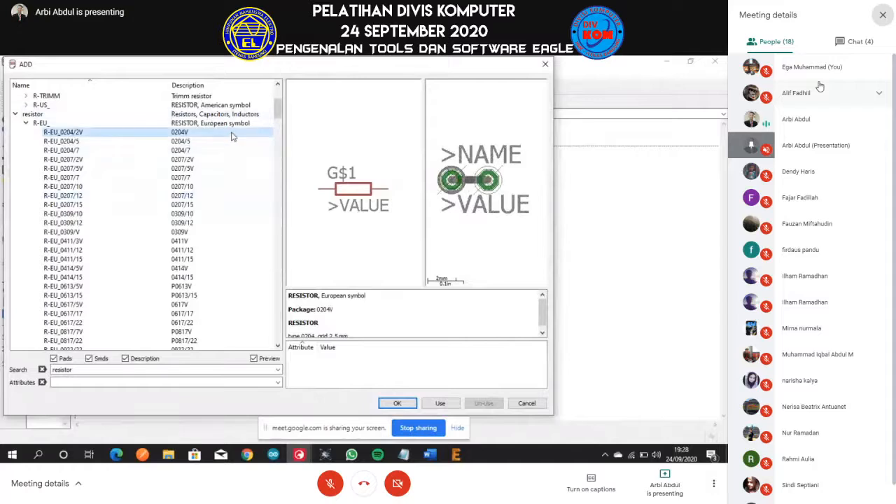
Review the package description of the R-EU_0204/7 resistor and choose it as the part to place
{"action": "key", "text": "Down"}
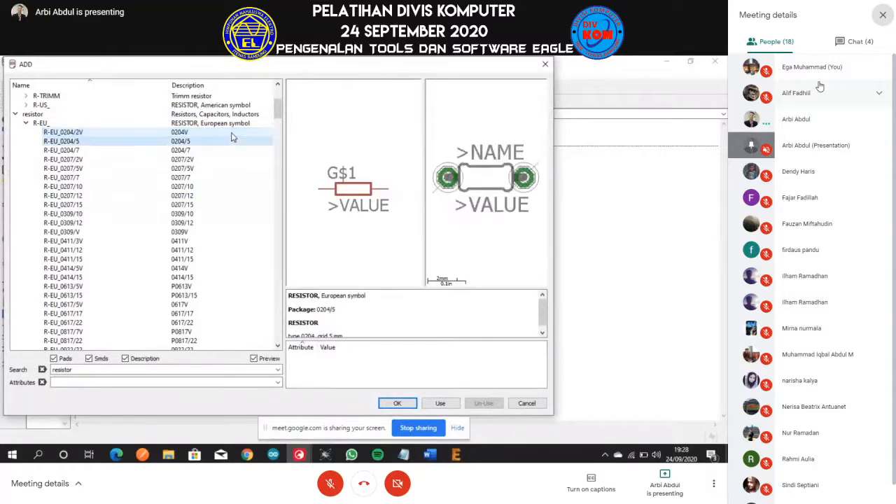
{"action": "left_click", "coordinate": [188, 150]}
{"action": "key", "text": "Up"}
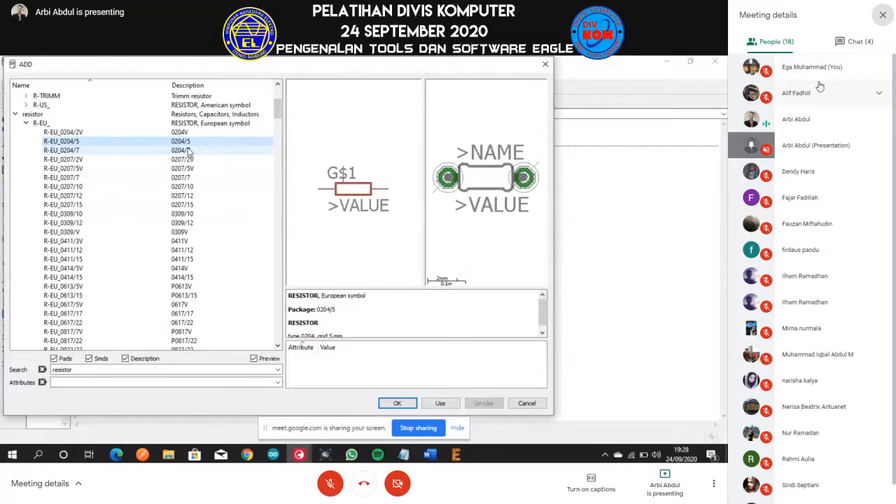
{"action": "key", "text": "Down"}
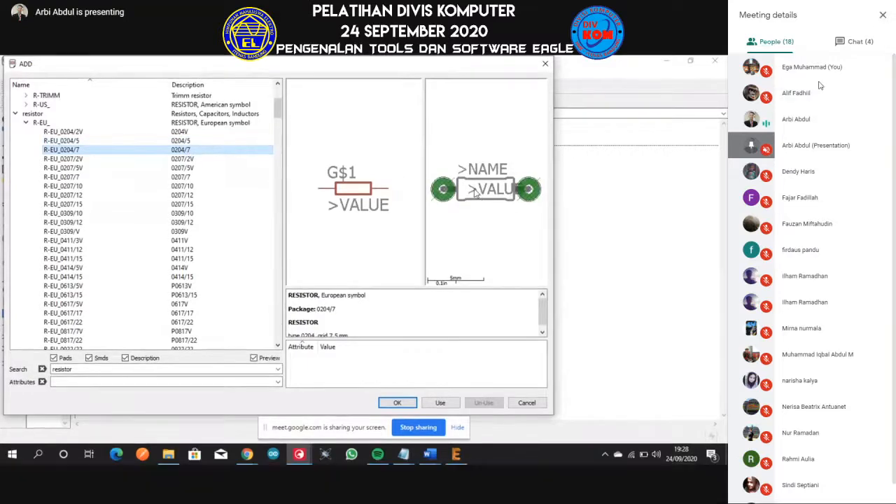
{"action": "scroll", "coordinate": [462, 309], "scroll_direction": "down", "scroll_amount": 1}
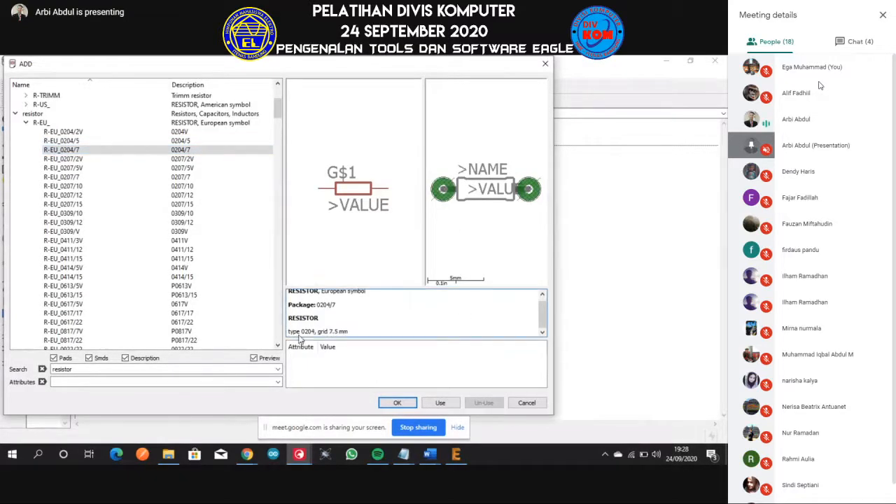
{"action": "scroll", "coordinate": [321, 329], "scroll_direction": "up", "scroll_amount": 1}
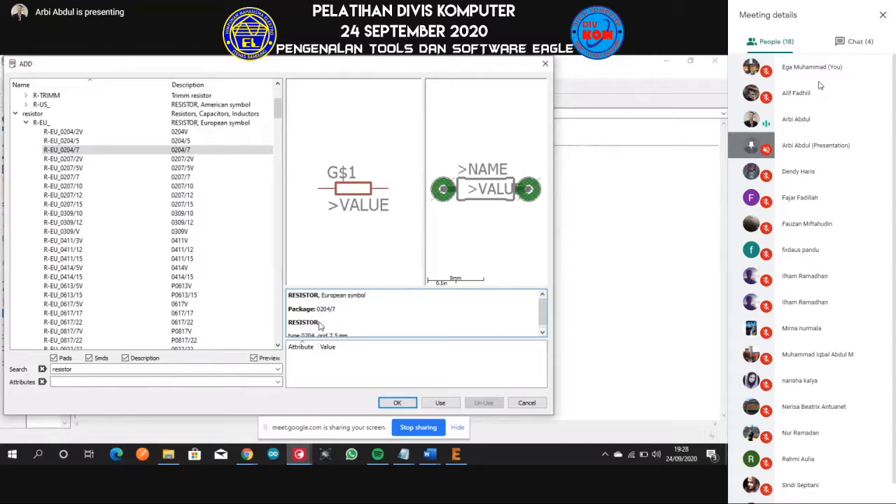
{"action": "scroll", "coordinate": [340, 309], "scroll_direction": "down", "scroll_amount": 1}
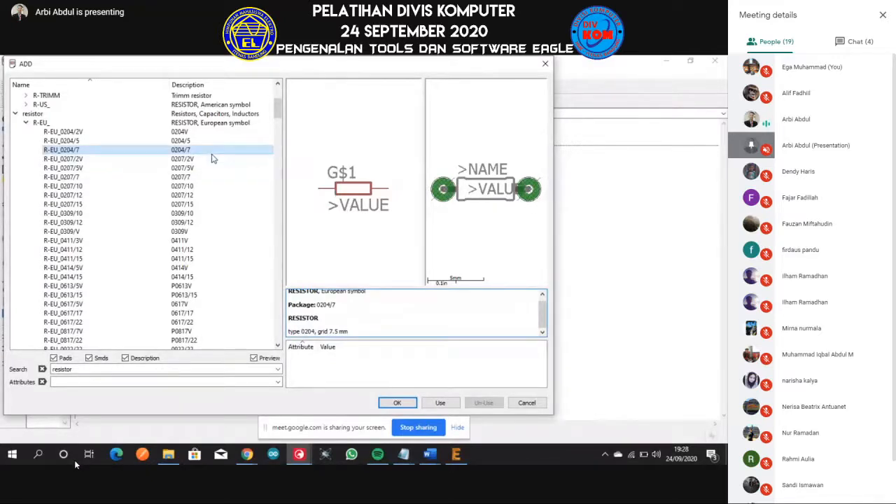
{"action": "left_click", "coordinate": [396, 403]}
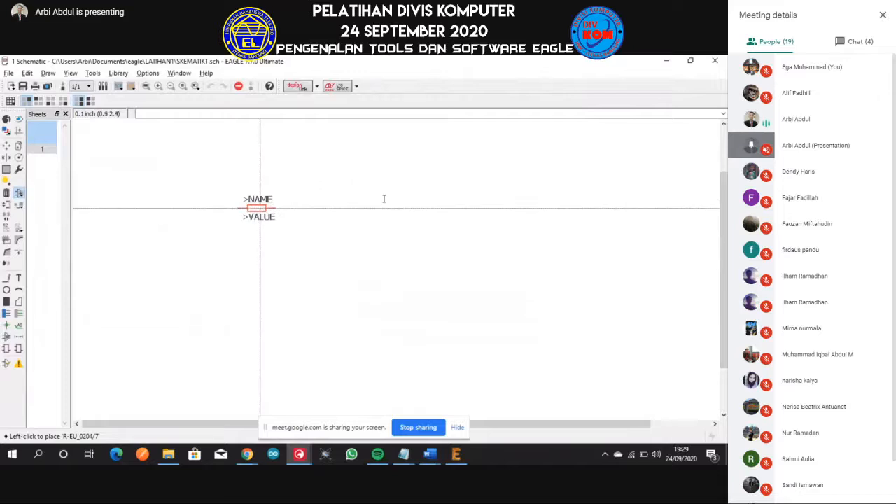
Rotate the unplaced resistor through its four orientations, leaving it upright with the name on its left side
{"action": "right_click", "coordinate": [260, 210]}
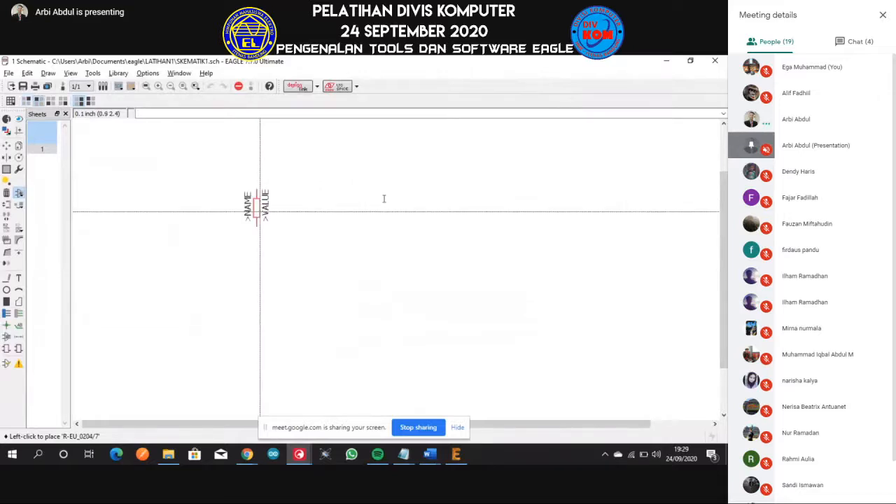
{"action": "right_click", "coordinate": [259, 210]}
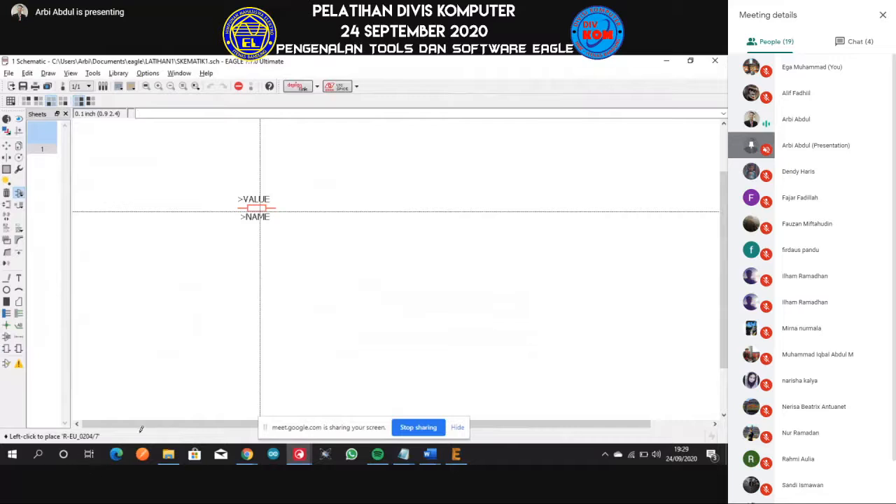
{"action": "right_click", "coordinate": [260, 210]}
{"action": "right_click", "coordinate": [259, 210]}
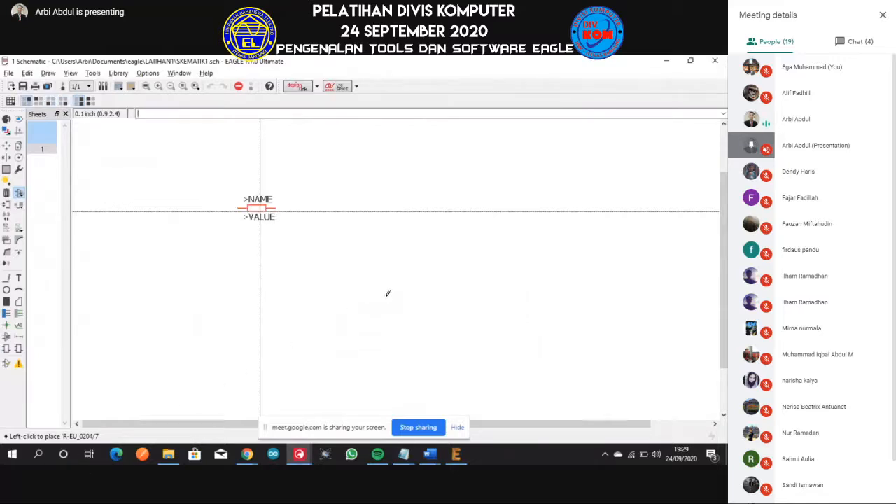
{"action": "right_click", "coordinate": [260, 209]}
{"action": "right_click", "coordinate": [259, 210]}
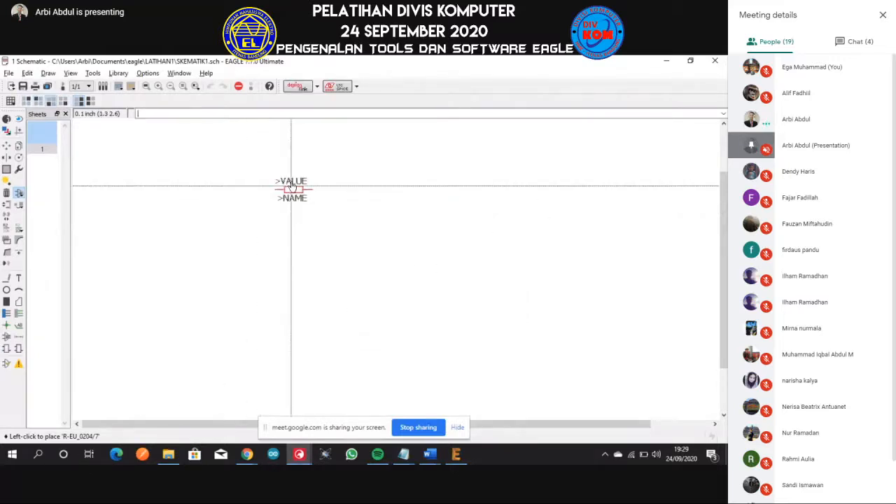
{"action": "right_click", "coordinate": [293, 190]}
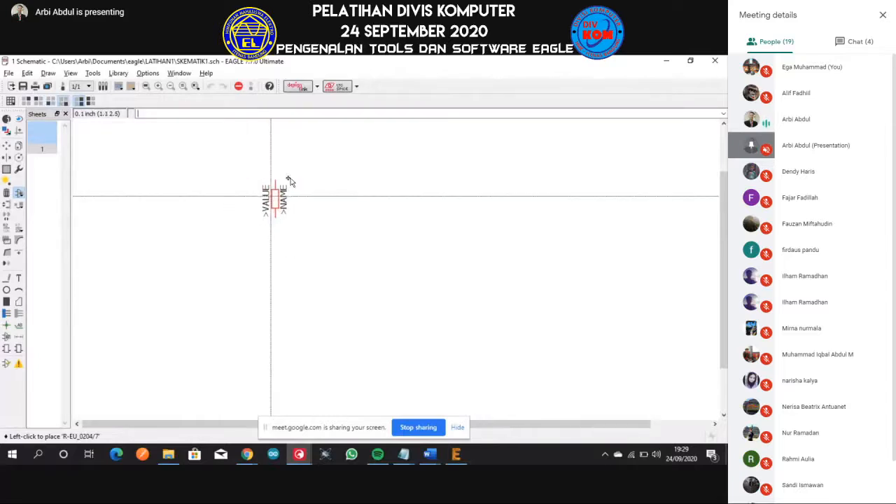
{"action": "right_click", "coordinate": [289, 193]}
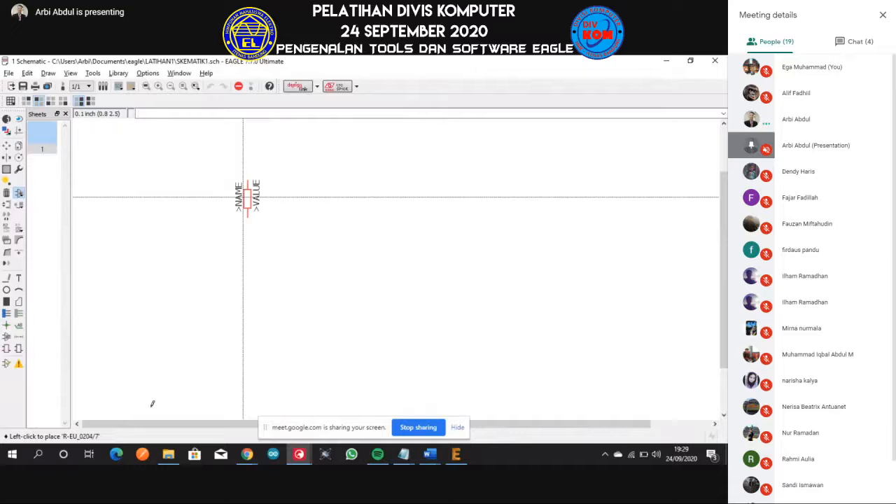
Place three upright R-EU_0204/7 resistors side by side in a horizontal row on the schematic
{"action": "left_click", "coordinate": [280, 198]}
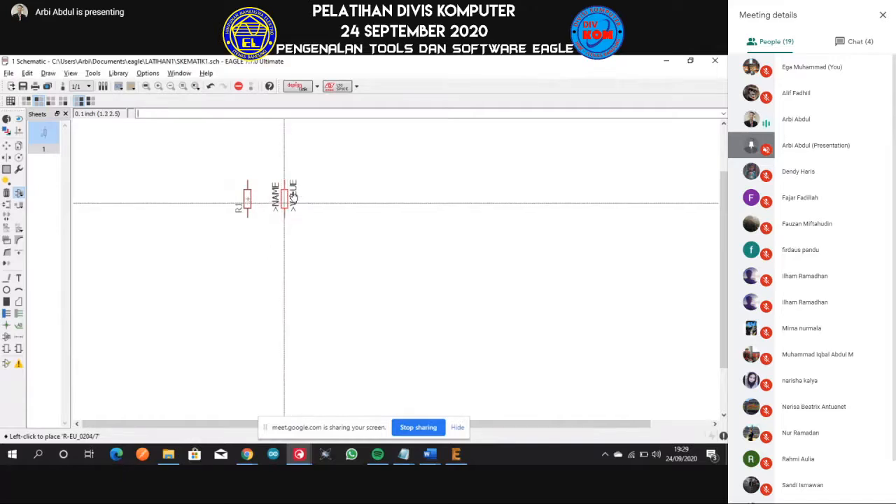
{"action": "left_click", "coordinate": [293, 167]}
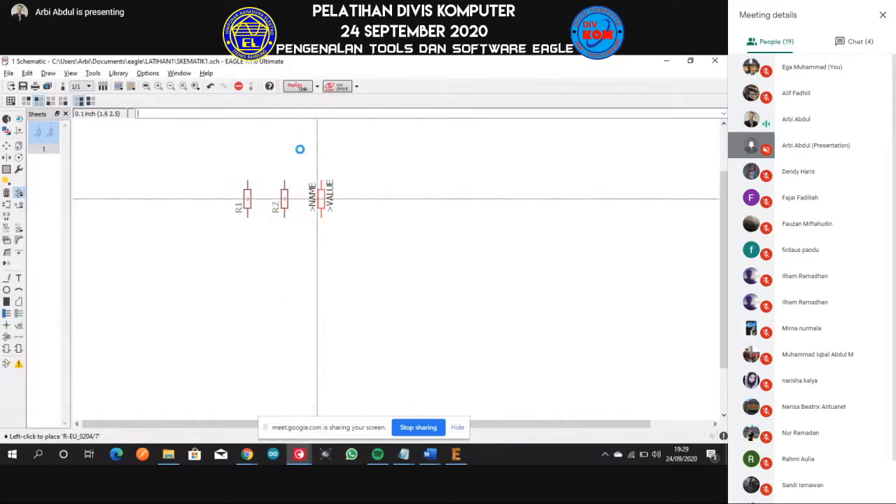
{"action": "left_click", "coordinate": [321, 198]}
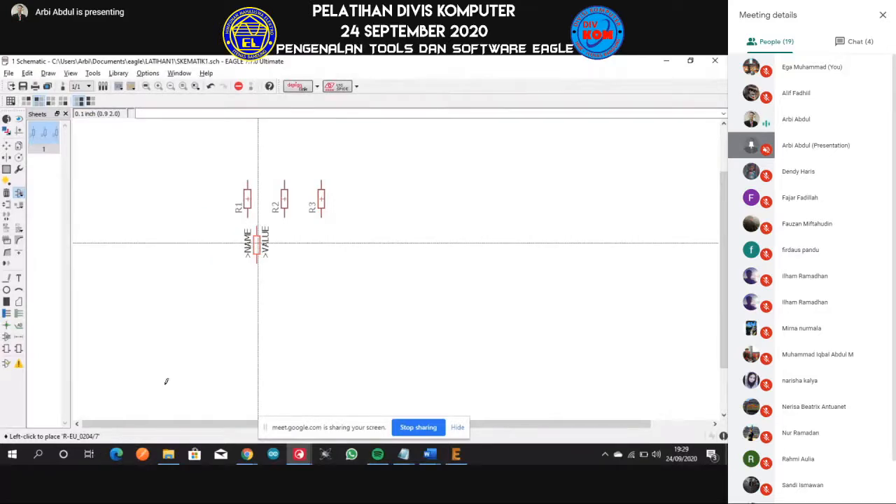
Finish placing resistors, return to the part selection and search the component libraries for led
{"action": "key", "text": "Escape"}
{"action": "scroll", "coordinate": [219, 234], "scroll_direction": "down", "scroll_amount": 3}
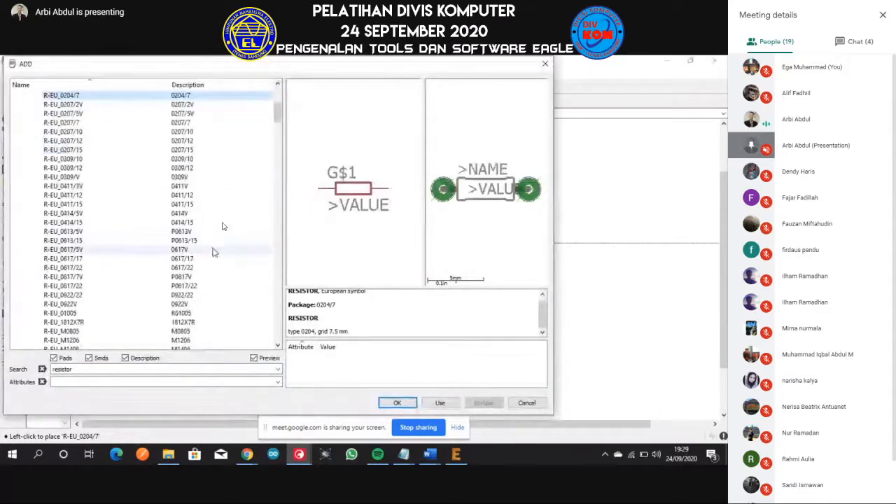
{"action": "scroll", "coordinate": [224, 210], "scroll_direction": "up", "scroll_amount": 9}
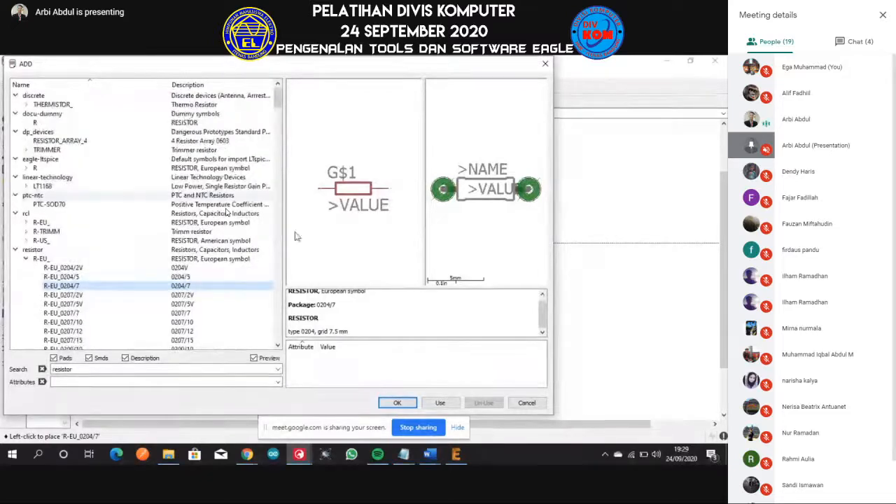
{"action": "double_click", "coordinate": [62, 368]}
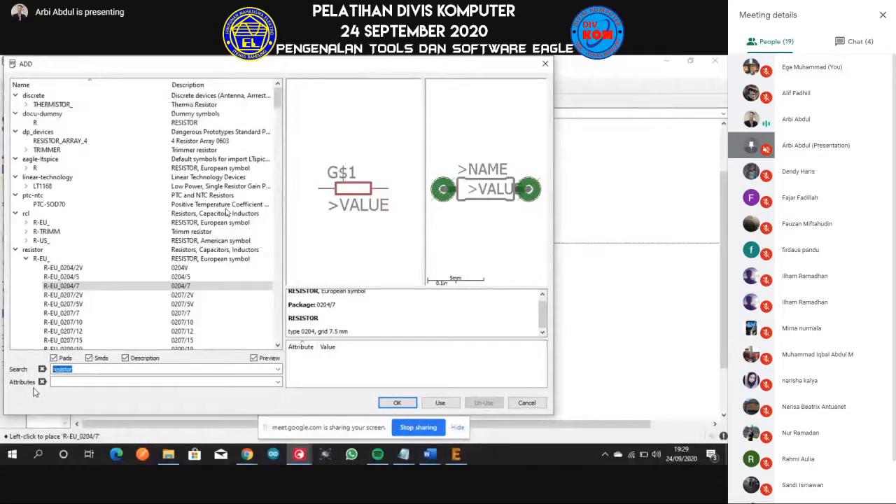
{"action": "type", "text": "led"}
{"action": "key", "text": "Return"}
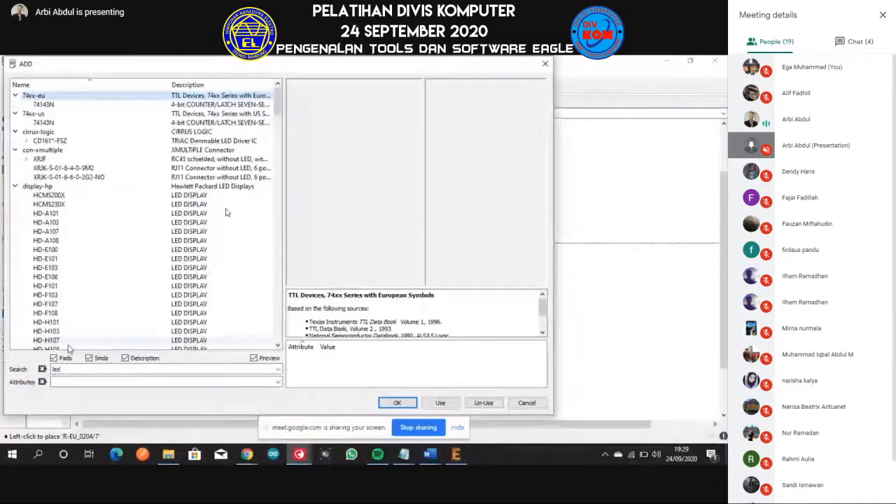
Look through the component library results for led, from the 74xx libraries down to the display-hp LED displays
{"action": "scroll", "coordinate": [68, 190], "scroll_direction": "down", "scroll_amount": 4}
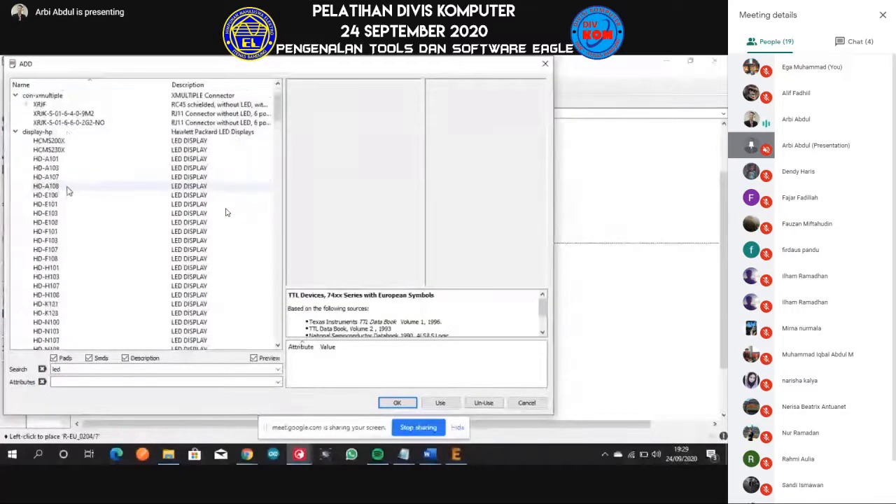
{"action": "scroll", "coordinate": [68, 190], "scroll_direction": "up", "scroll_amount": 4}
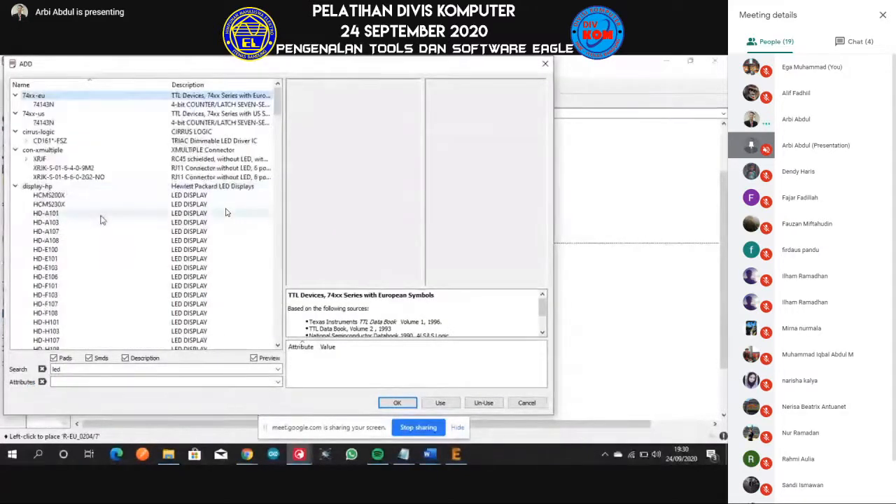
{"action": "scroll", "coordinate": [100, 220], "scroll_direction": "down", "scroll_amount": 8}
{"action": "scroll", "coordinate": [100, 219], "scroll_direction": "down", "scroll_amount": 2}
{"action": "scroll", "coordinate": [101, 216], "scroll_direction": "up", "scroll_amount": 10}
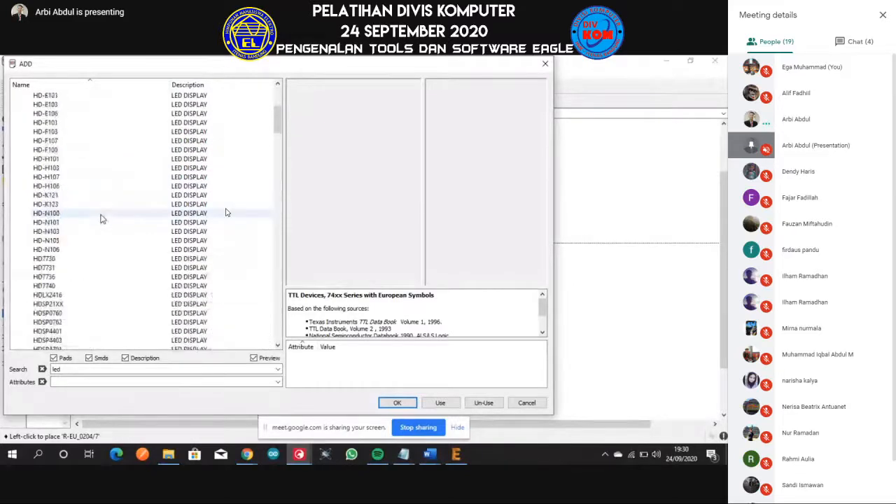
{"action": "scroll", "coordinate": [117, 178], "scroll_direction": "down", "scroll_amount": 1}
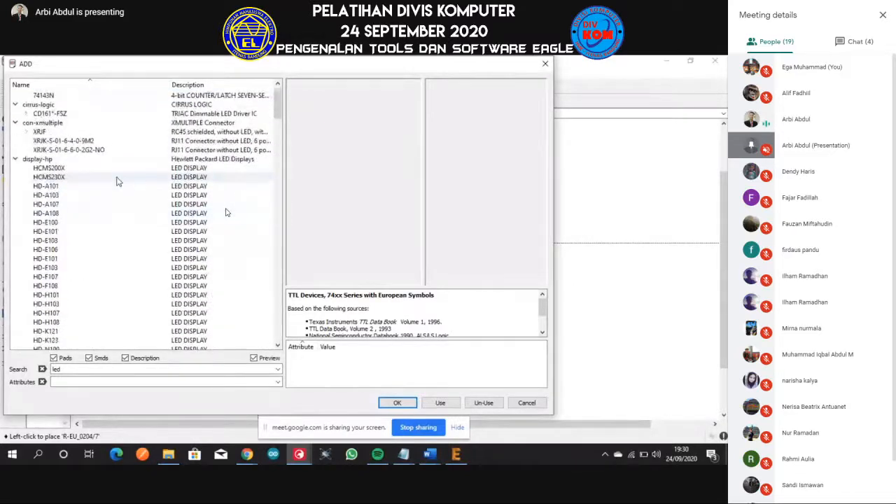
{"action": "scroll", "coordinate": [116, 182], "scroll_direction": "up", "scroll_amount": 1}
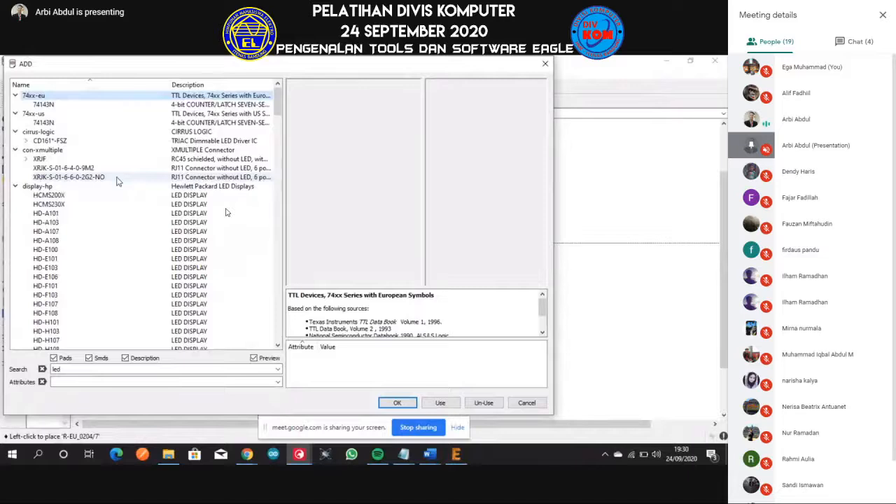
{"action": "scroll", "coordinate": [117, 181], "scroll_direction": "down", "scroll_amount": 2}
{"action": "scroll", "coordinate": [117, 181], "scroll_direction": "up", "scroll_amount": 2}
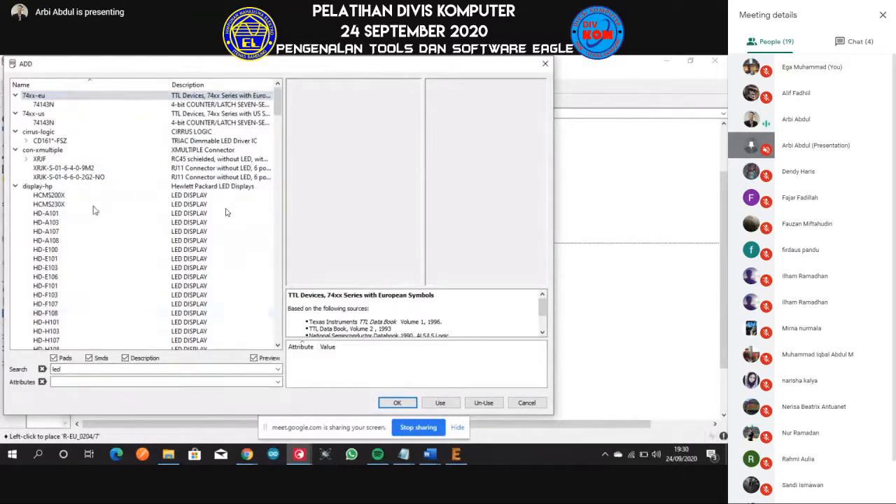
{"action": "scroll", "coordinate": [109, 207], "scroll_direction": "down", "scroll_amount": 1}
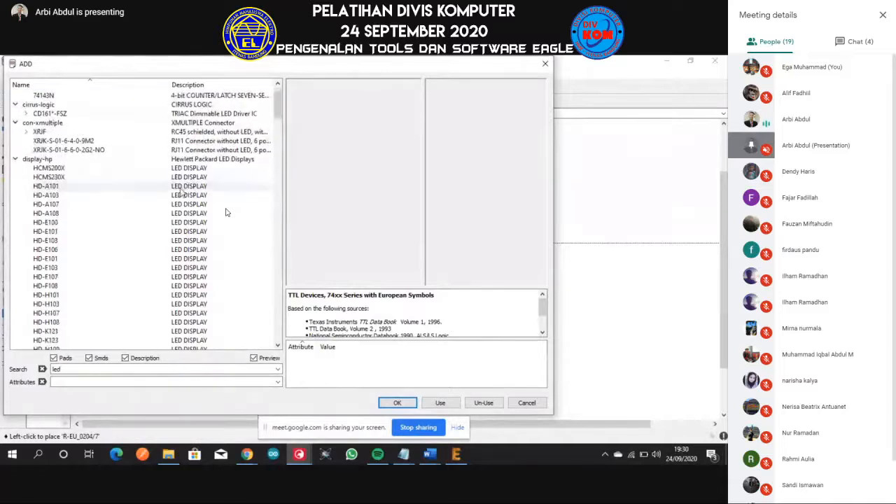
{"action": "scroll", "coordinate": [116, 205], "scroll_direction": "up", "scroll_amount": 1}
Preview the symbols and packages of the display-hp LED displays from HCMS200X through HD-E101
{"action": "left_click", "coordinate": [120, 196]}
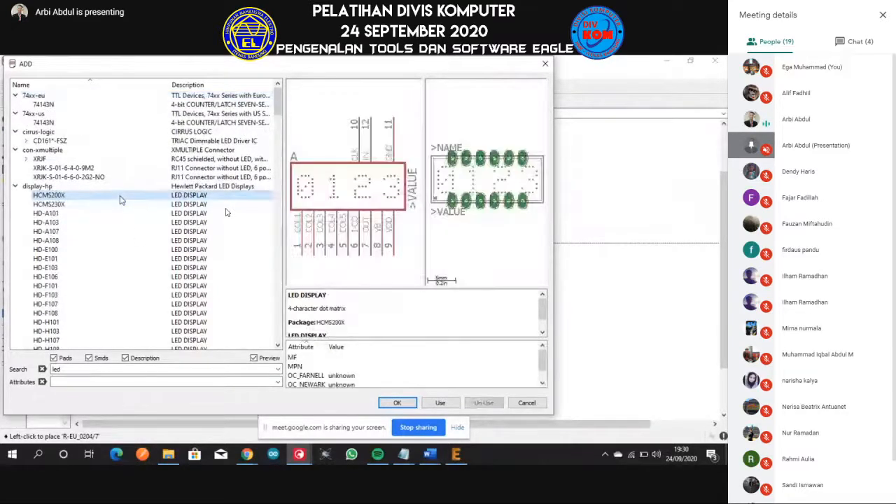
{"action": "key", "text": "Down"}
{"action": "key", "text": "Down"}
{"action": "key", "text": "Down"}
{"action": "key", "text": "Down"}
{"action": "key", "text": "Down"}
{"action": "key", "text": "Down"}
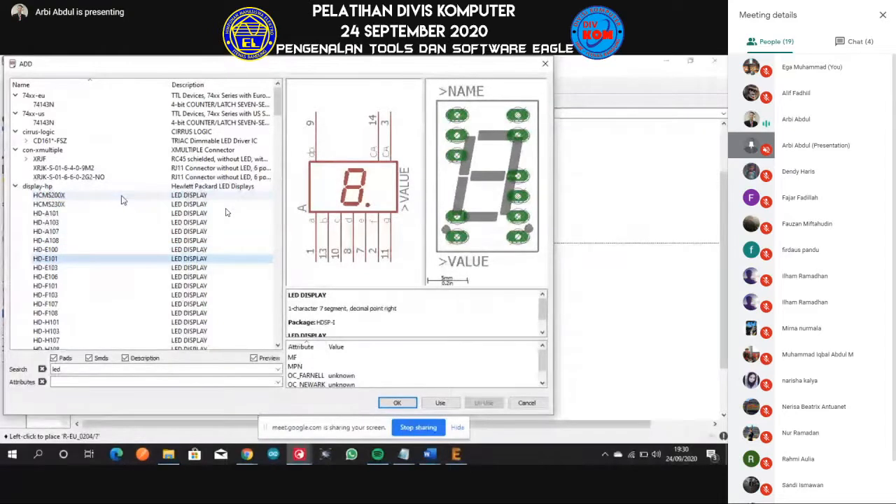
Find the generic LED device in the led library and expand its list of package variants
{"action": "scroll", "coordinate": [120, 200], "scroll_direction": "down", "scroll_amount": 10}
{"action": "scroll", "coordinate": [120, 200], "scroll_direction": "down", "scroll_amount": 10}
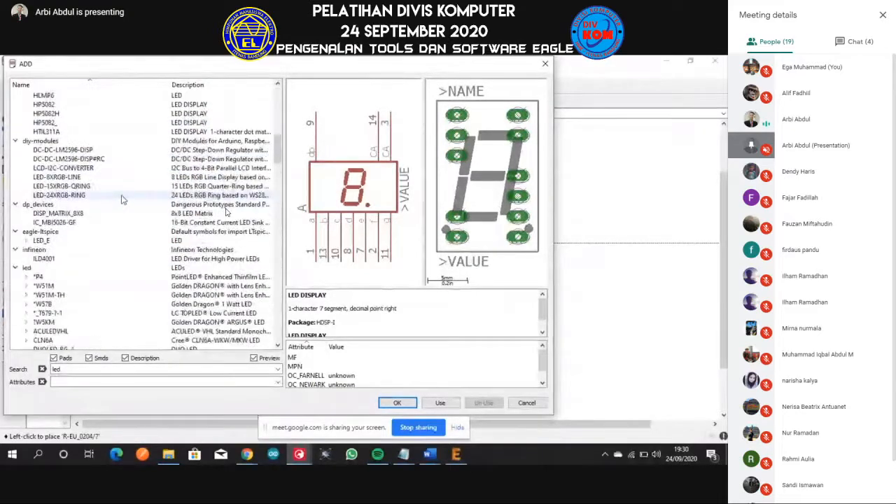
{"action": "scroll", "coordinate": [120, 201], "scroll_direction": "down", "scroll_amount": 3}
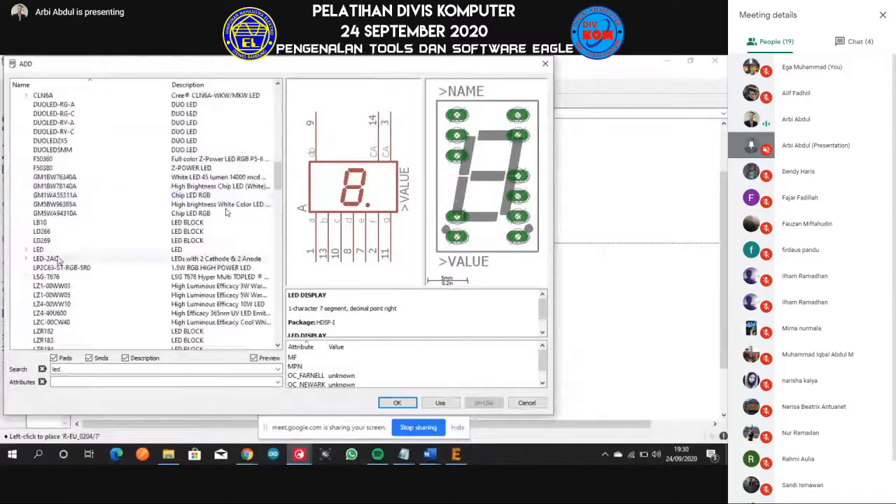
{"action": "scroll", "coordinate": [103, 255], "scroll_direction": "up", "scroll_amount": 4}
{"action": "scroll", "coordinate": [104, 256], "scroll_direction": "up", "scroll_amount": 2}
{"action": "scroll", "coordinate": [67, 188], "scroll_direction": "down", "scroll_amount": 3}
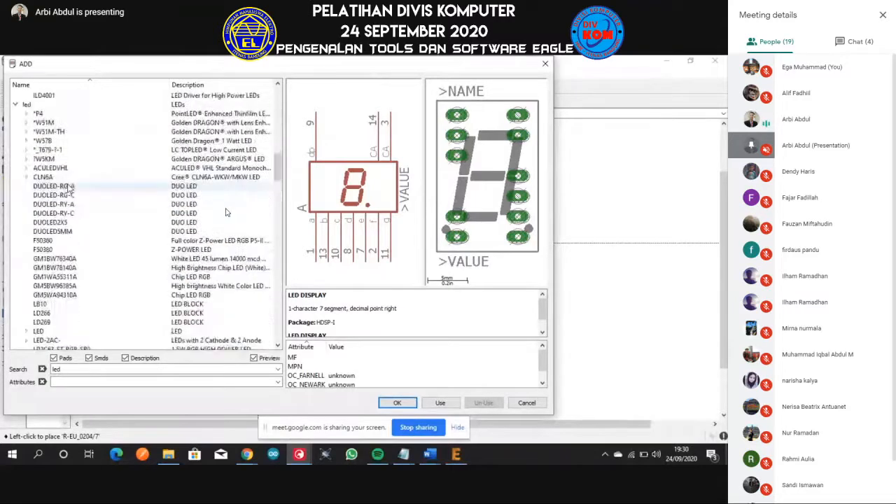
{"action": "scroll", "coordinate": [67, 188], "scroll_direction": "up", "scroll_amount": 3}
{"action": "scroll", "coordinate": [67, 188], "scroll_direction": "down", "scroll_amount": 4}
{"action": "scroll", "coordinate": [67, 187], "scroll_direction": "down", "scroll_amount": 1}
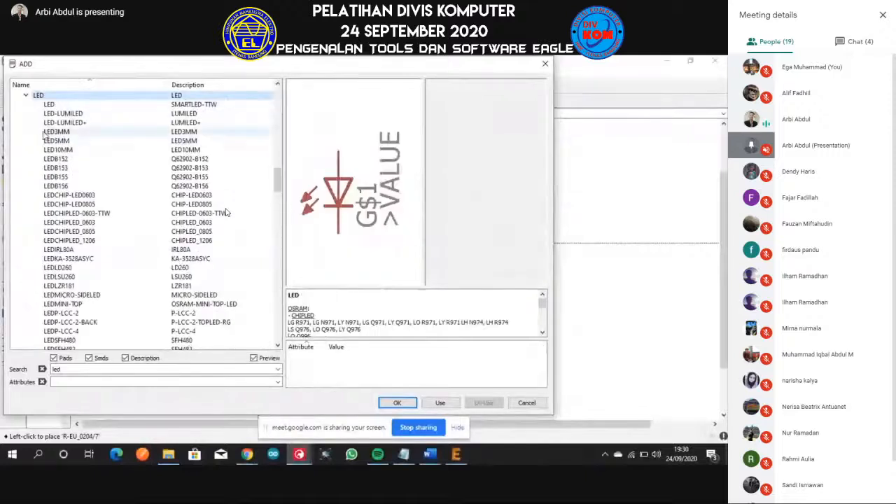
Compare the LED3MM and LED5MM packages and choose LED5MM as the part to place
{"action": "left_click", "coordinate": [56, 133]}
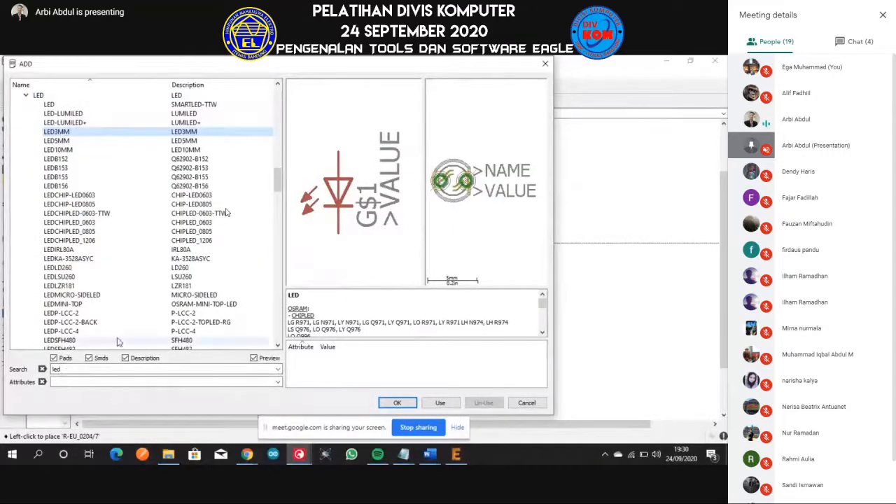
{"action": "left_click", "coordinate": [53, 141]}
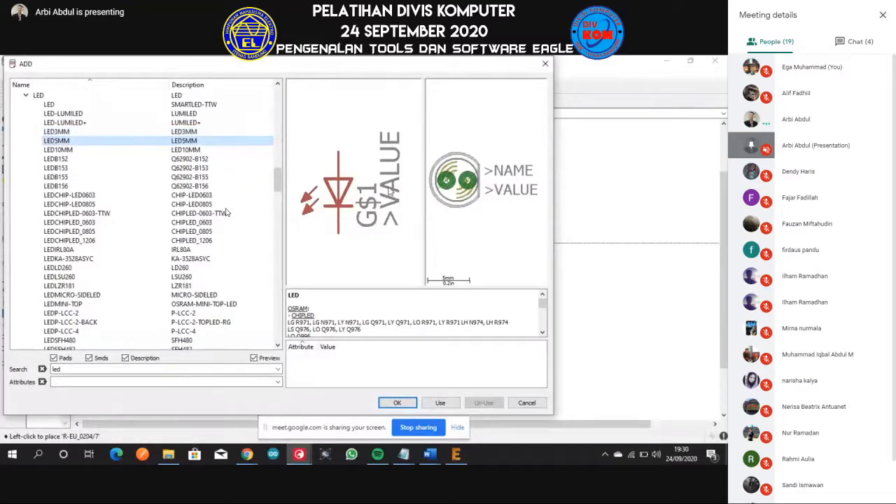
{"action": "left_click", "coordinate": [398, 404]}
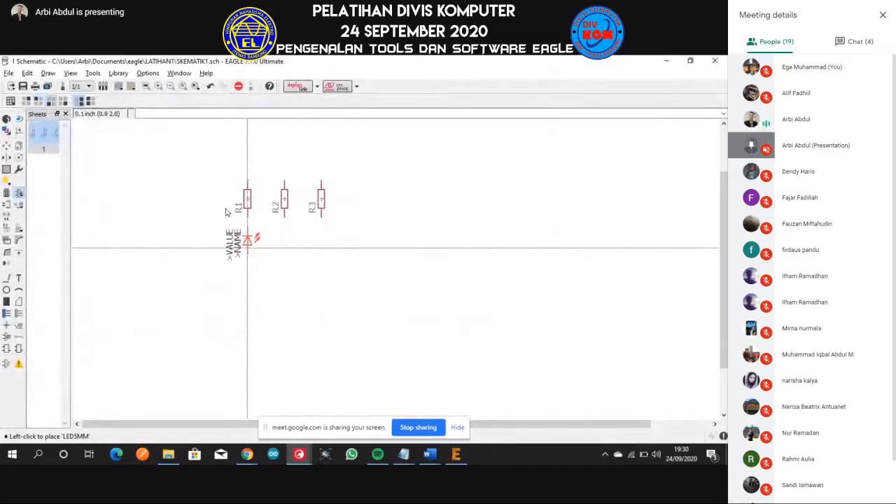
Rotate the LED5MM to point downward, place one LED below each of the three resistors, and end part placement
{"action": "right_click", "coordinate": [247, 247]}
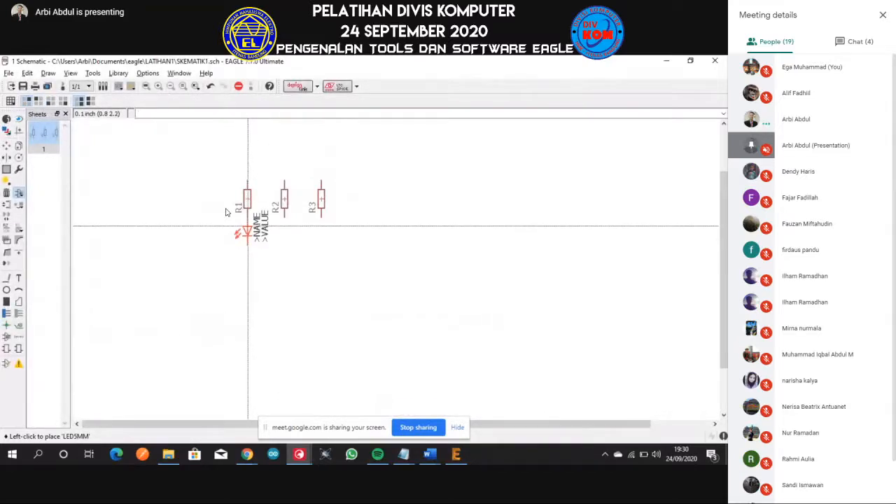
{"action": "left_click", "coordinate": [247, 238]}
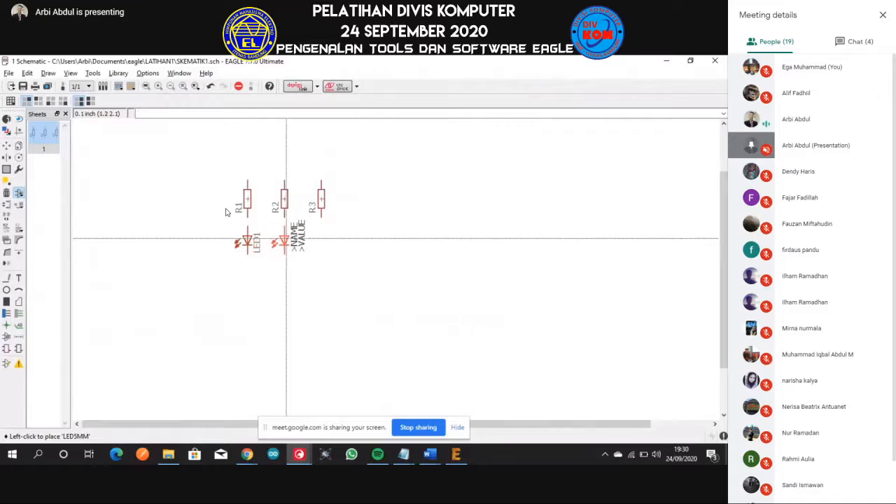
{"action": "left_click", "coordinate": [284, 238]}
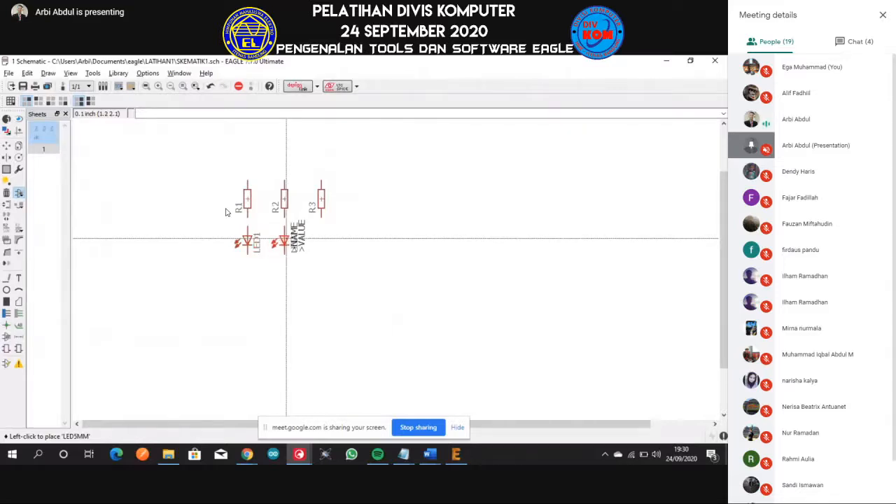
{"action": "left_click", "coordinate": [322, 238]}
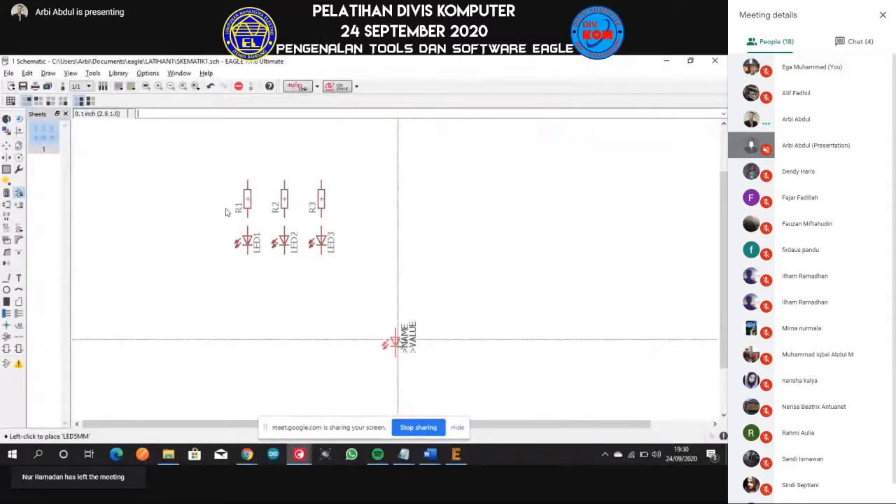
{"action": "key", "text": "Escape"}
{"action": "key", "text": "Escape"}
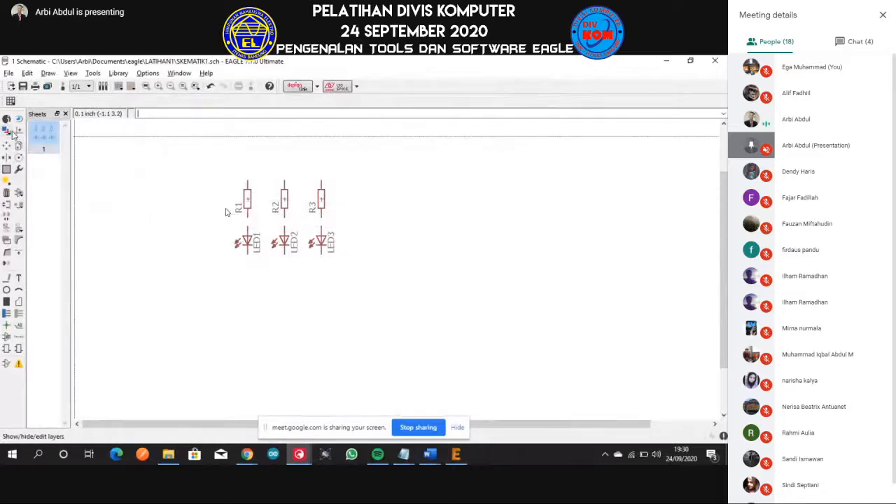
{"action": "left_click", "coordinate": [46, 74]}
{"action": "mouse_move", "coordinate": [35, 76]}
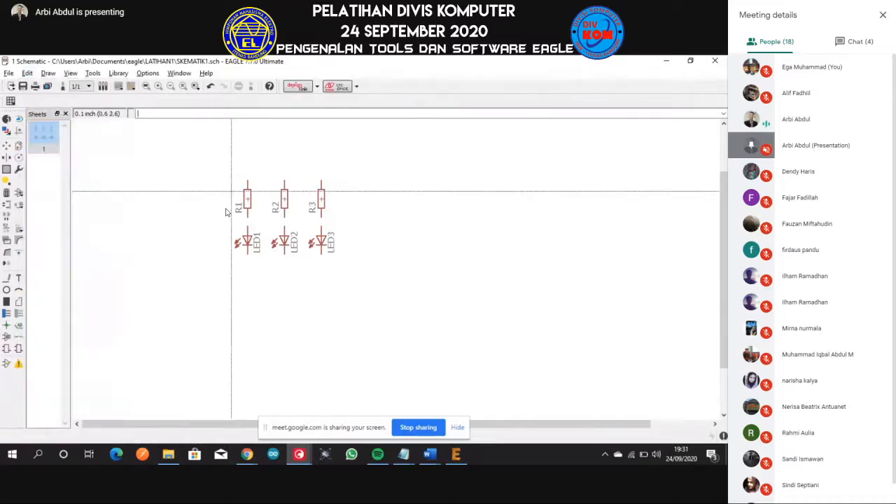
{"action": "left_click", "coordinate": [246, 198]}
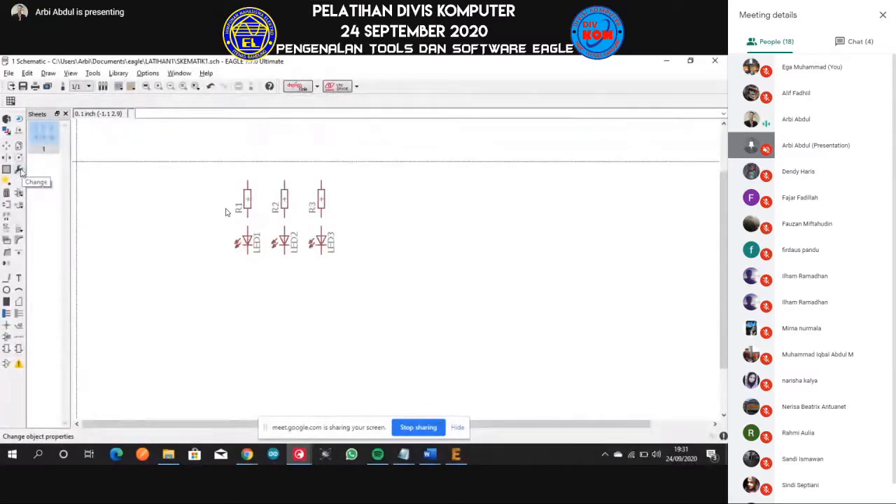
Look over the Change command's properties, such as Size and Cap, and choose Text as the property to change
{"action": "left_click", "coordinate": [20, 171]}
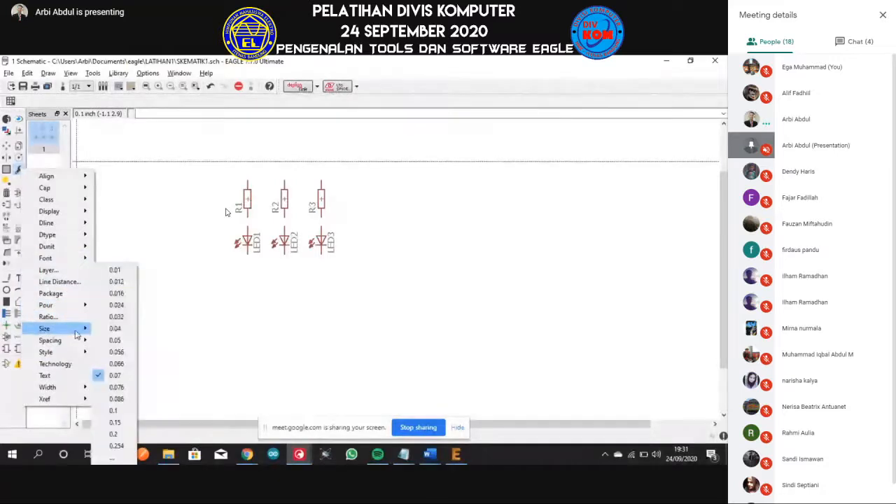
{"action": "mouse_move", "coordinate": [79, 392]}
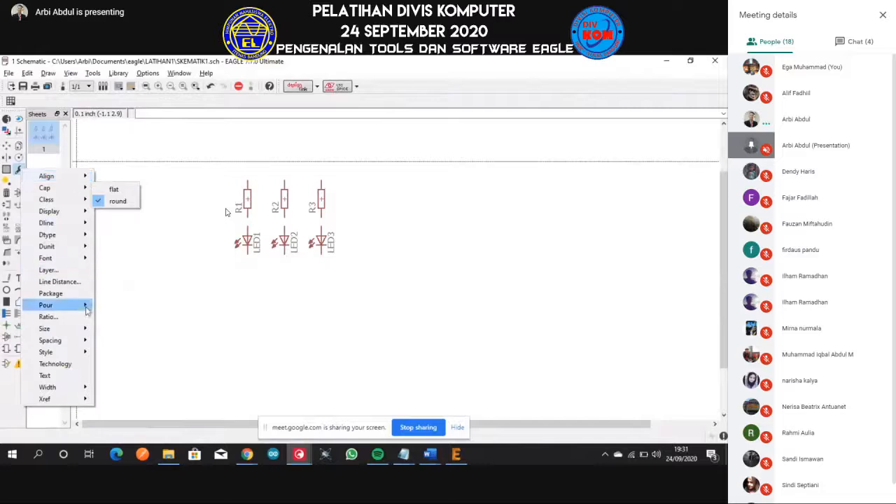
{"action": "mouse_move", "coordinate": [84, 175]}
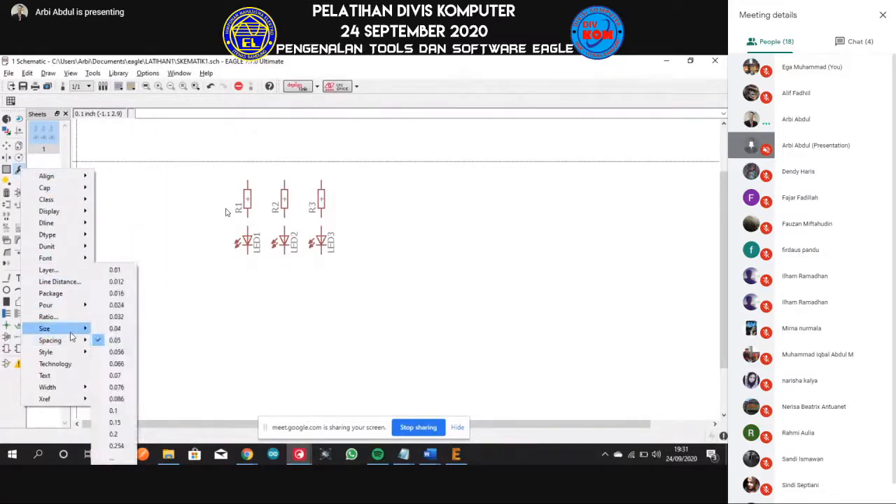
{"action": "left_click", "coordinate": [70, 376]}
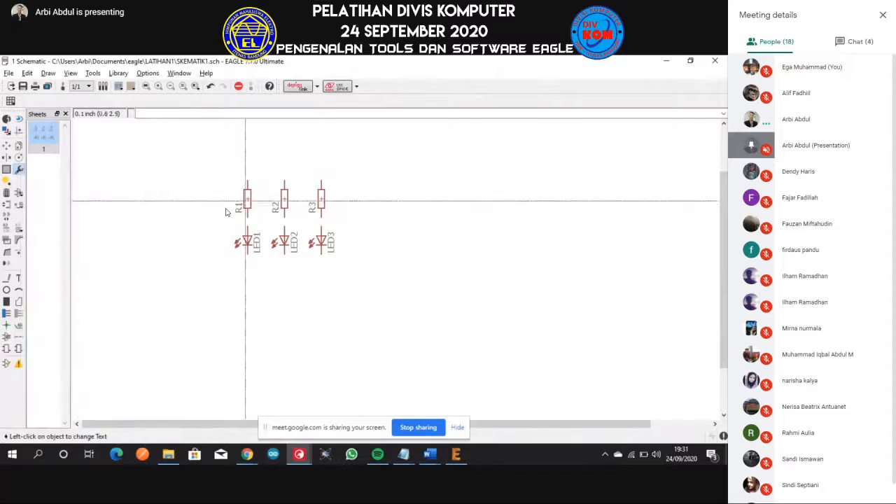
Review the Change command's Xref, Font, Display and Align options and choose bottom-left alignment
{"action": "left_click", "coordinate": [18, 169]}
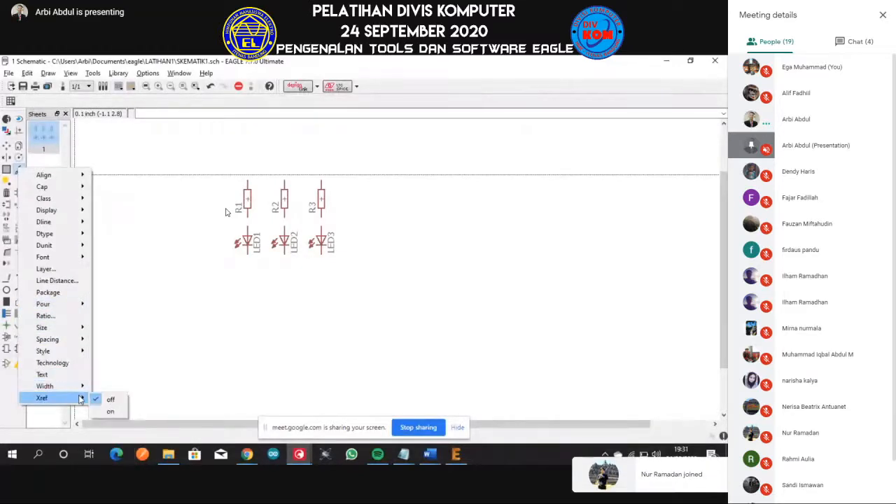
{"action": "mouse_move", "coordinate": [72, 237]}
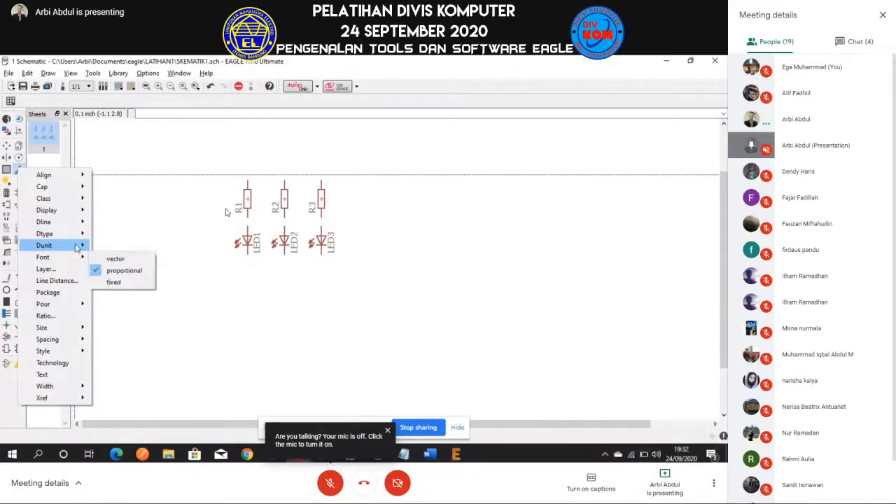
{"action": "mouse_move", "coordinate": [70, 213]}
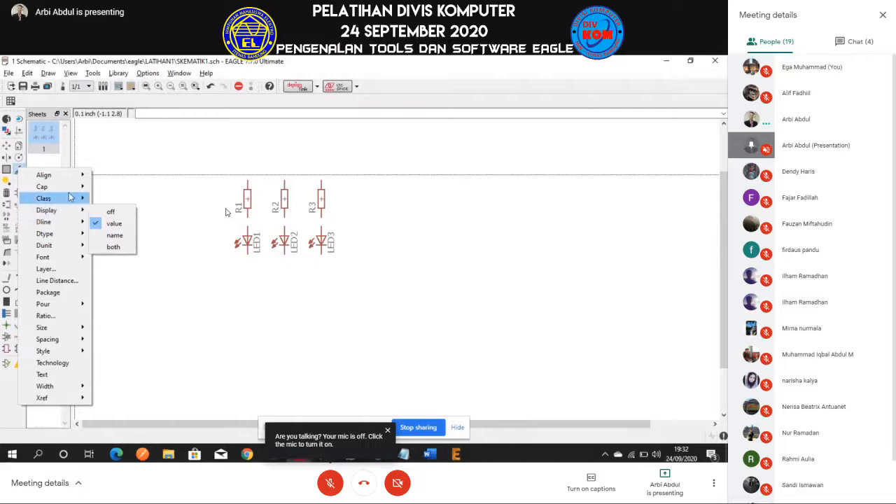
{"action": "mouse_move", "coordinate": [42, 175]}
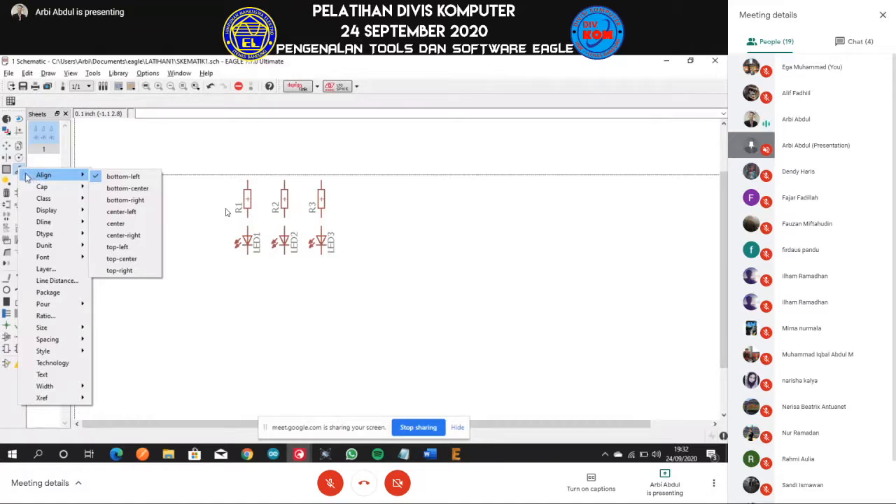
{"action": "left_click", "coordinate": [124, 177]}
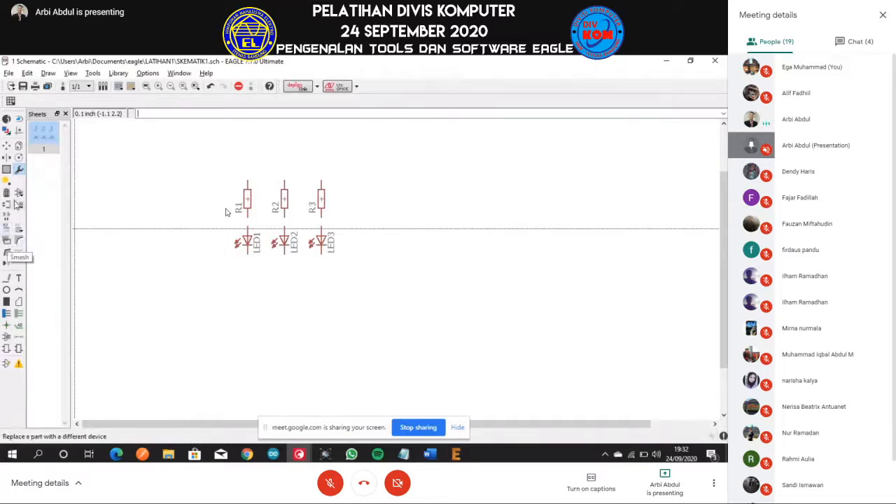
{"action": "left_click", "coordinate": [20, 170]}
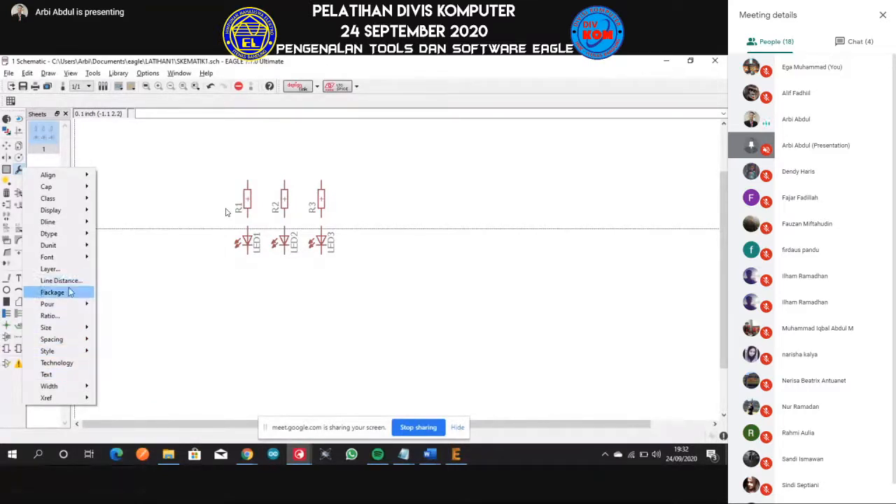
{"action": "mouse_move", "coordinate": [73, 332]}
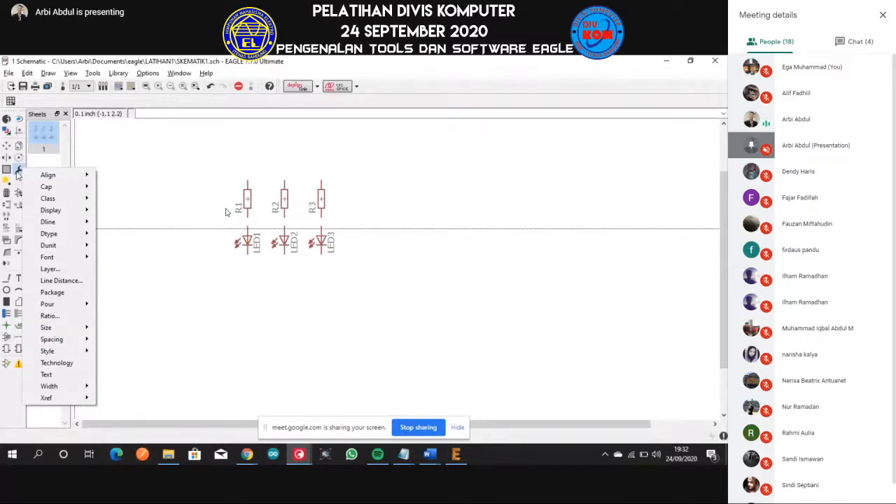
Delete resistor R3 with the Delete command and undo the deletion
{"action": "left_click", "coordinate": [27, 74]}
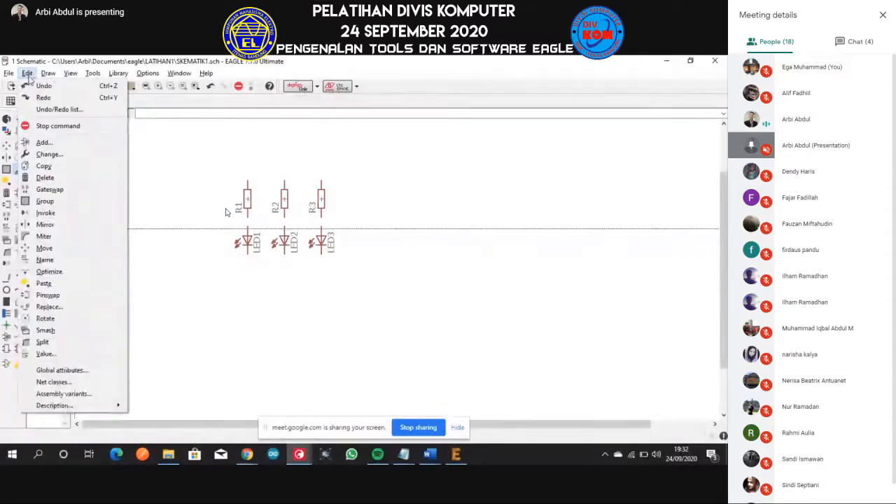
{"action": "left_click", "coordinate": [46, 180]}
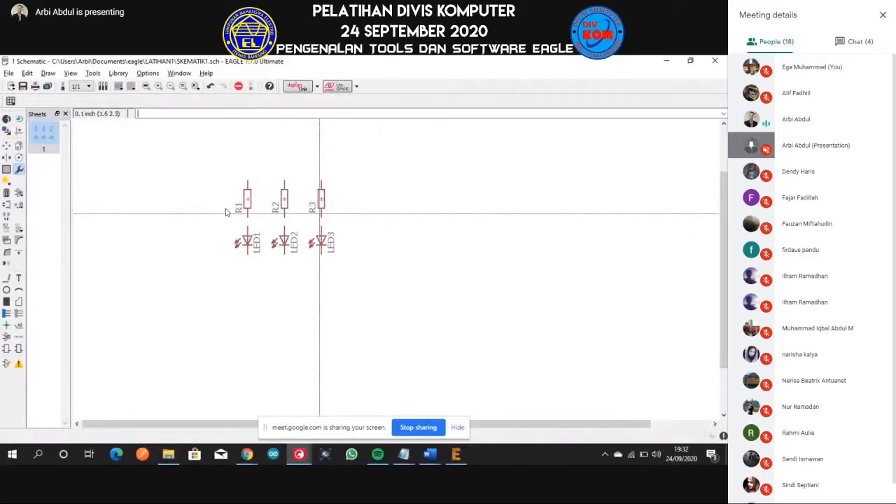
{"action": "left_click", "coordinate": [7, 193]}
{"action": "scroll", "coordinate": [318, 203], "scroll_direction": "up", "scroll_amount": 2}
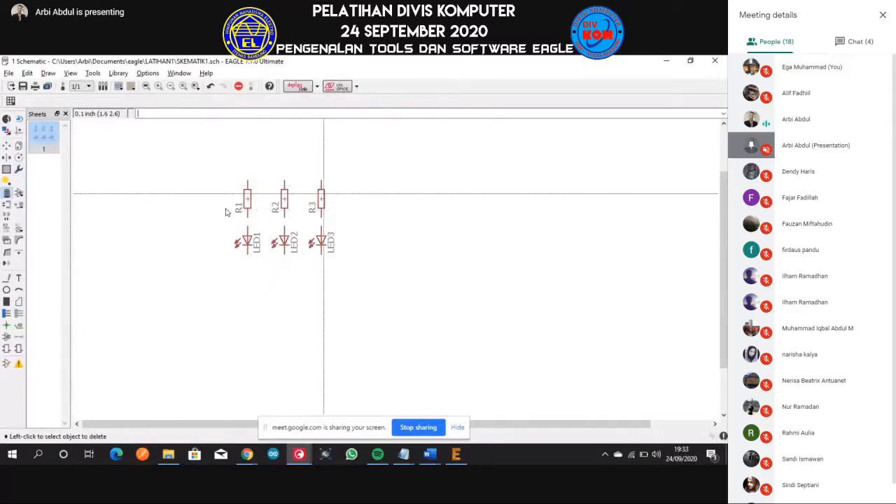
{"action": "scroll", "coordinate": [317, 204], "scroll_direction": "up", "scroll_amount": 1}
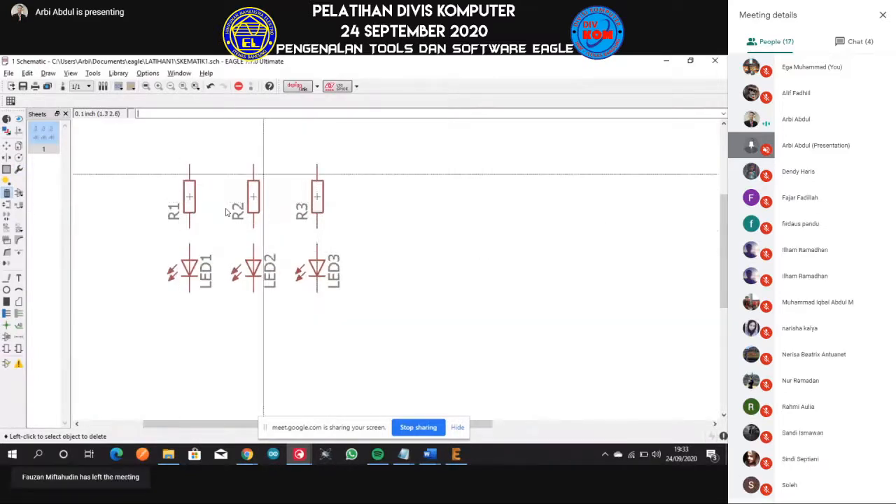
{"action": "scroll", "coordinate": [285, 193], "scroll_direction": "up", "scroll_amount": 1}
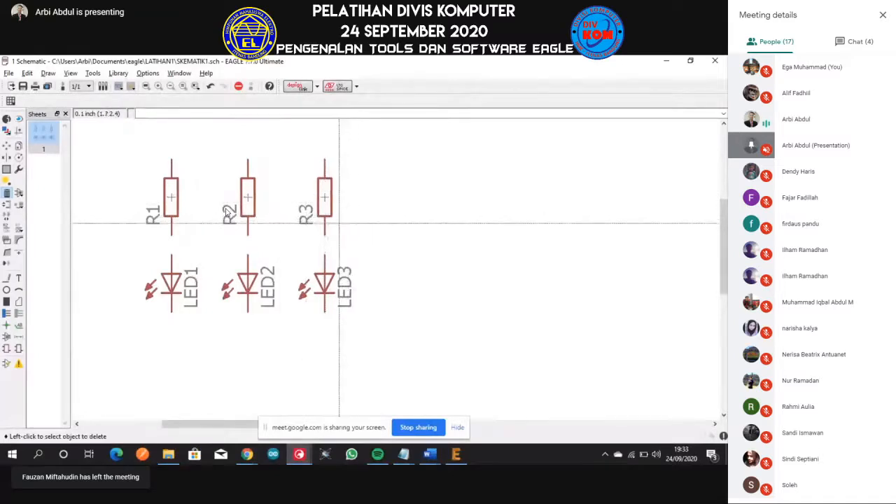
{"action": "left_click", "coordinate": [324, 197]}
{"action": "key", "text": "ctrl+z"}
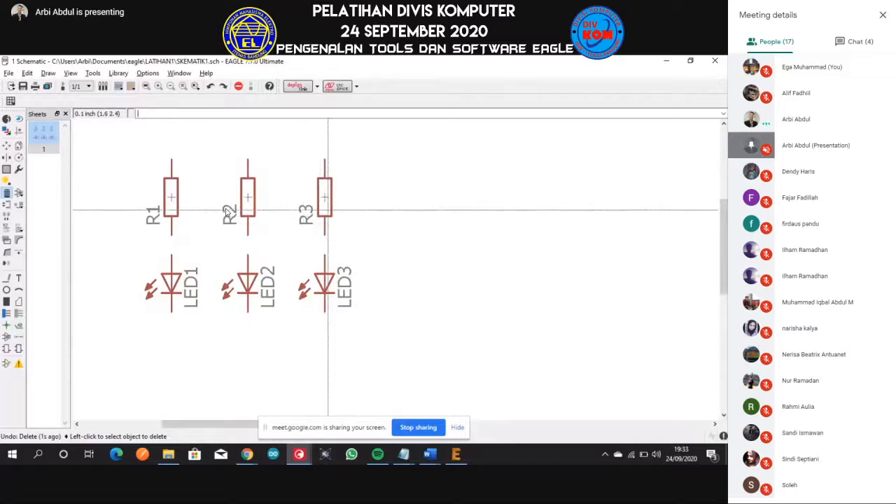
Delete both resistor R3 and the LED3 below it, and undo the two deletions
{"action": "left_click", "coordinate": [325, 203]}
{"action": "left_click", "coordinate": [324, 283]}
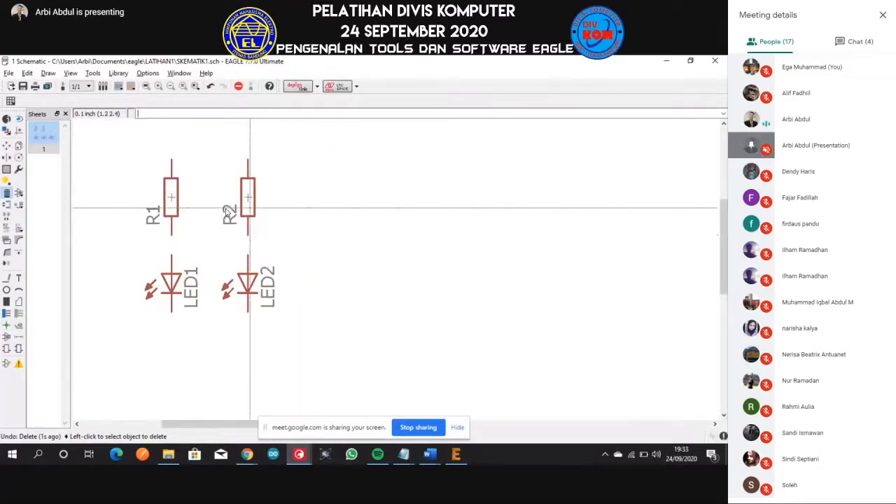
{"action": "key", "text": "ctrl+z"}
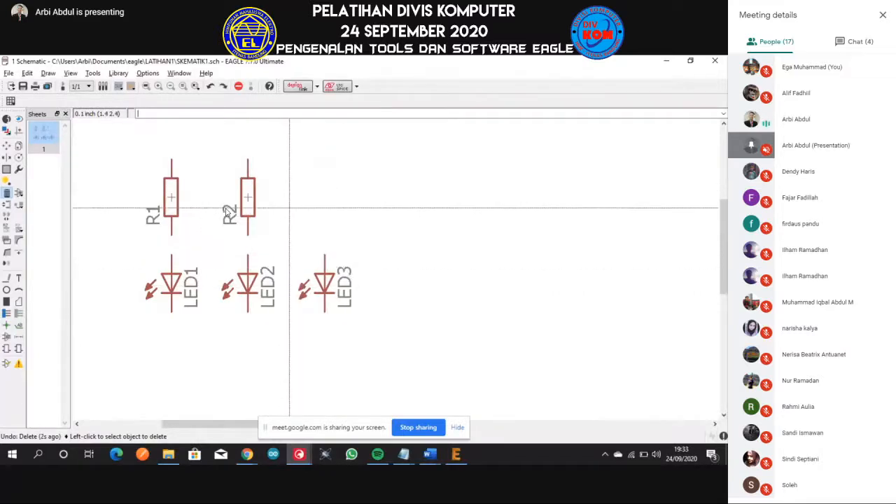
{"action": "key", "text": "ctrl+z"}
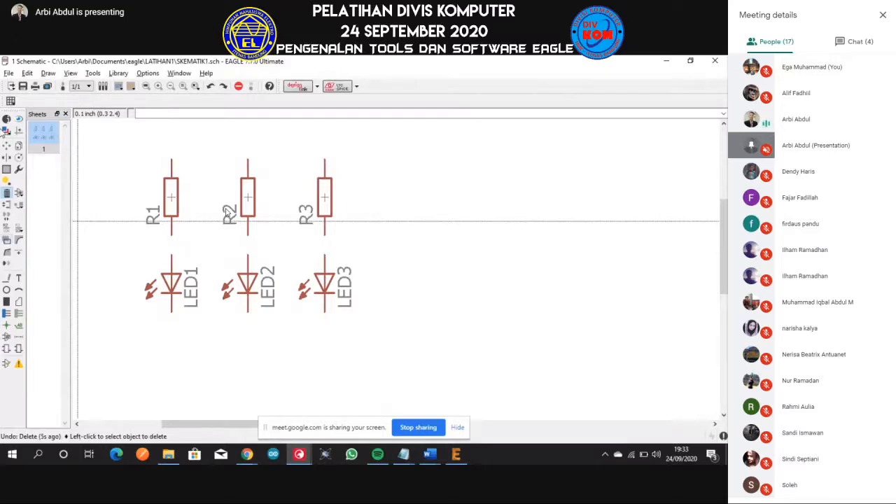
Start the Group command to define a group around the resistors and LEDs
{"action": "left_click", "coordinate": [70, 73]}
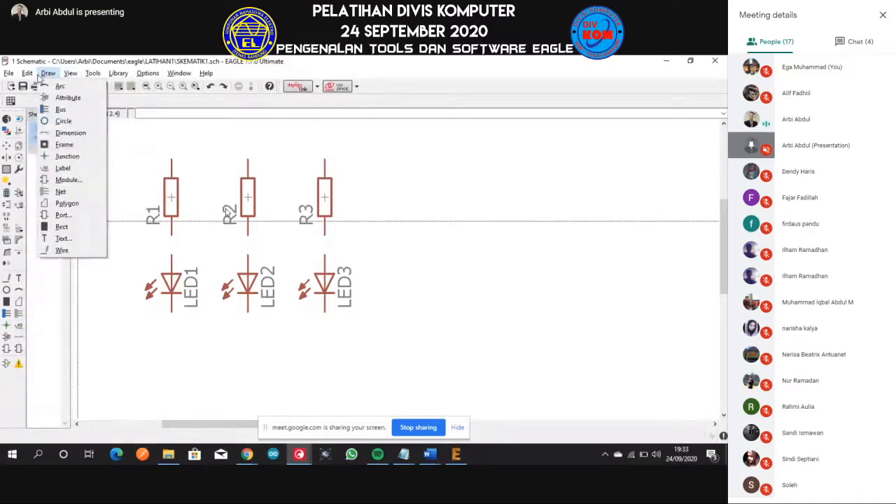
{"action": "mouse_move", "coordinate": [28, 75]}
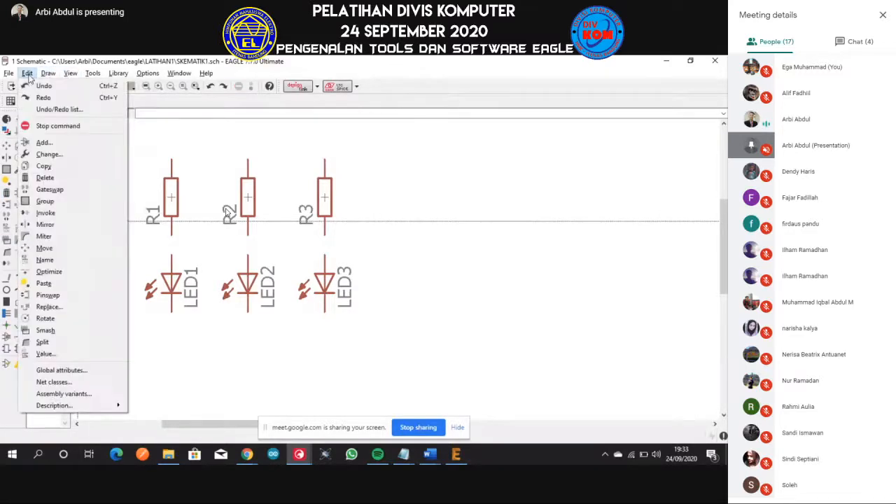
{"action": "left_click", "coordinate": [61, 205]}
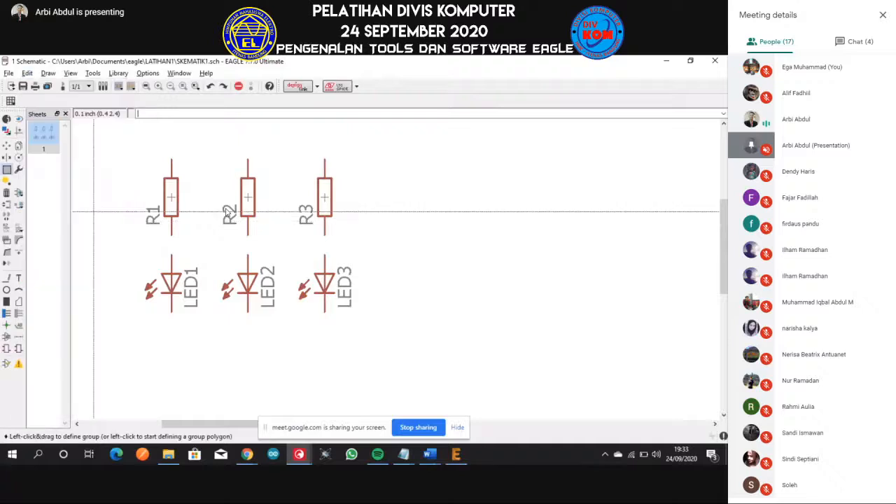
{"action": "scroll", "coordinate": [226, 211], "scroll_direction": "down", "scroll_amount": 3}
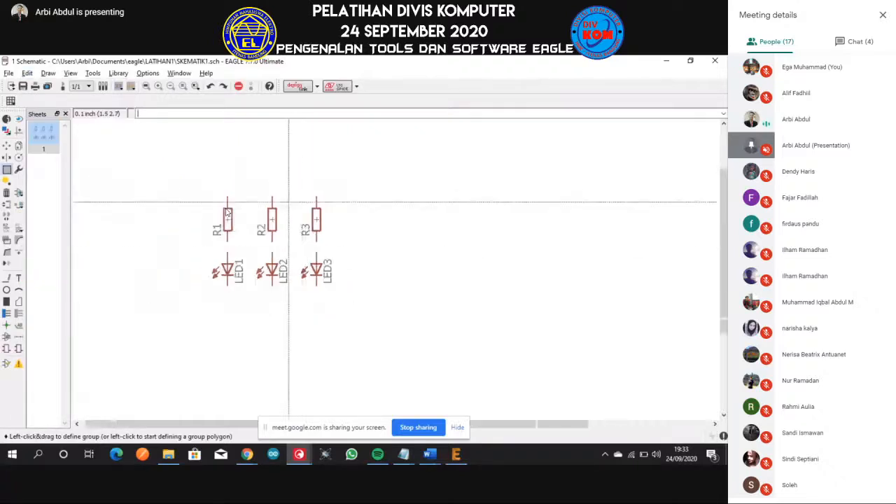
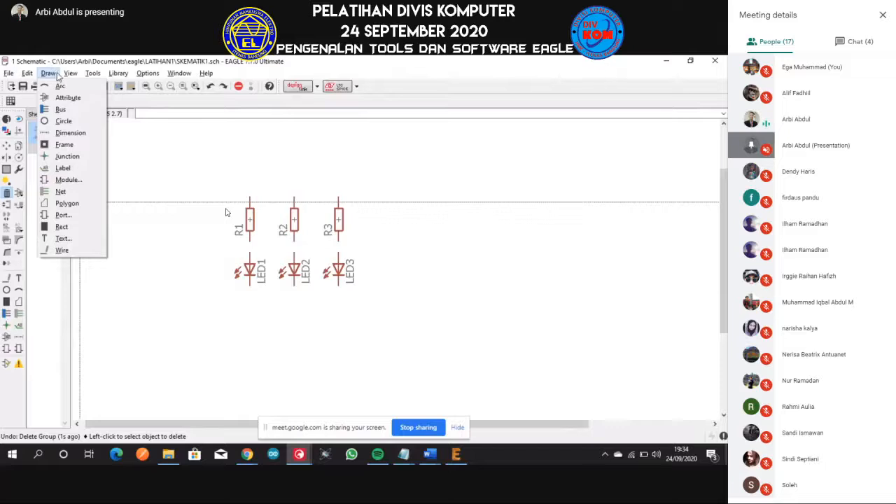
Try the Mirror command on LED1 and R1, flipping each one and restoring its orientation
{"action": "mouse_move", "coordinate": [38, 76]}
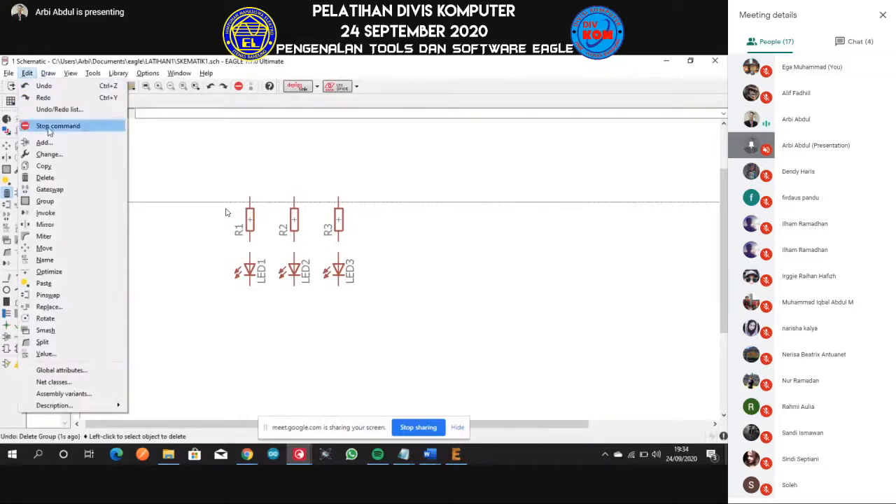
{"action": "left_click", "coordinate": [73, 228]}
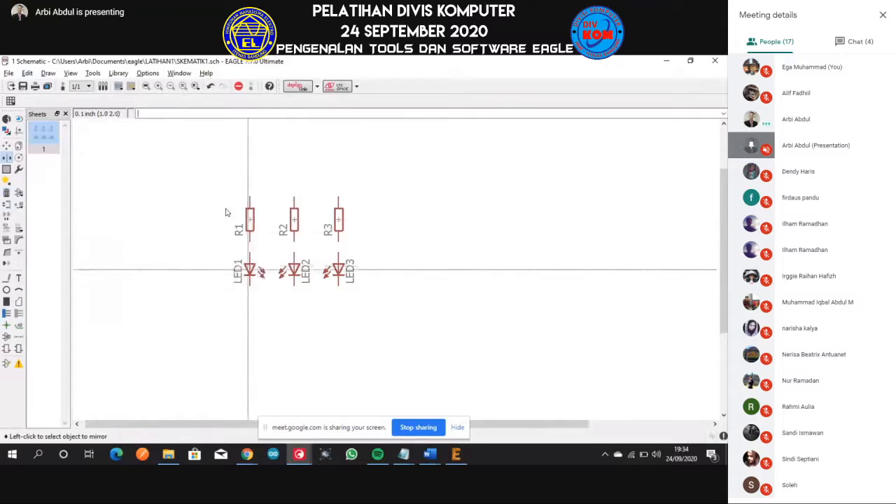
{"action": "left_click", "coordinate": [249, 269]}
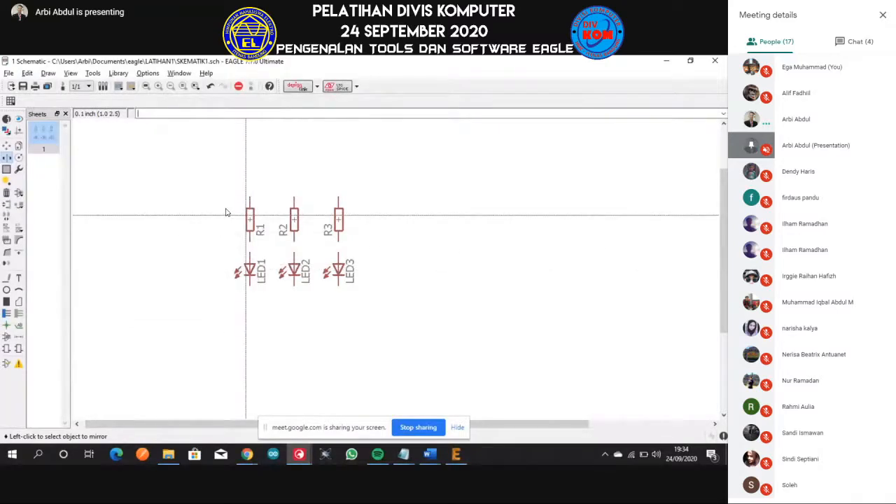
{"action": "left_click", "coordinate": [245, 214]}
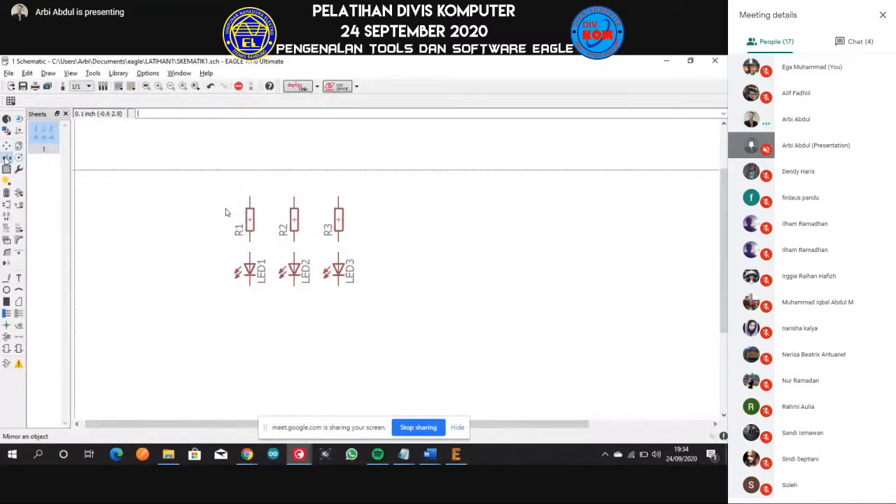
Mirror the three resistors R3, R2 and R1 and the three LEDs below them
{"action": "left_click", "coordinate": [339, 218]}
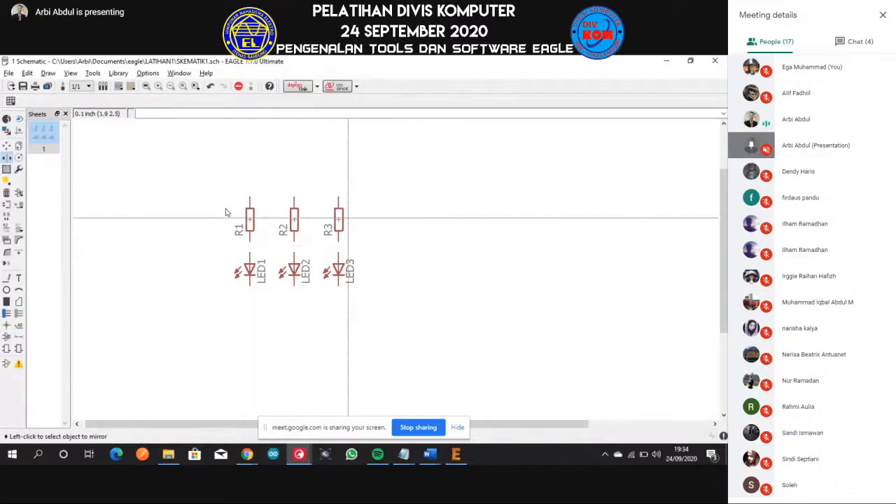
{"action": "left_click", "coordinate": [294, 218]}
{"action": "left_click", "coordinate": [249, 218]}
{"action": "left_click", "coordinate": [249, 270]}
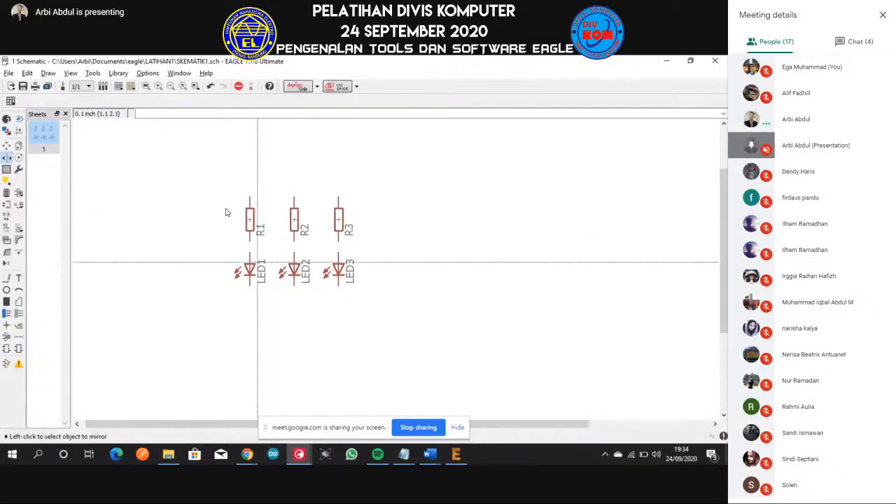
{"action": "left_click", "coordinate": [294, 270]}
{"action": "left_click", "coordinate": [337, 270]}
Mirror LED3, LED2, LED1 and resistors R1, R2, R3 back to their original orientation
{"action": "left_click", "coordinate": [337, 270]}
{"action": "left_click", "coordinate": [294, 270]}
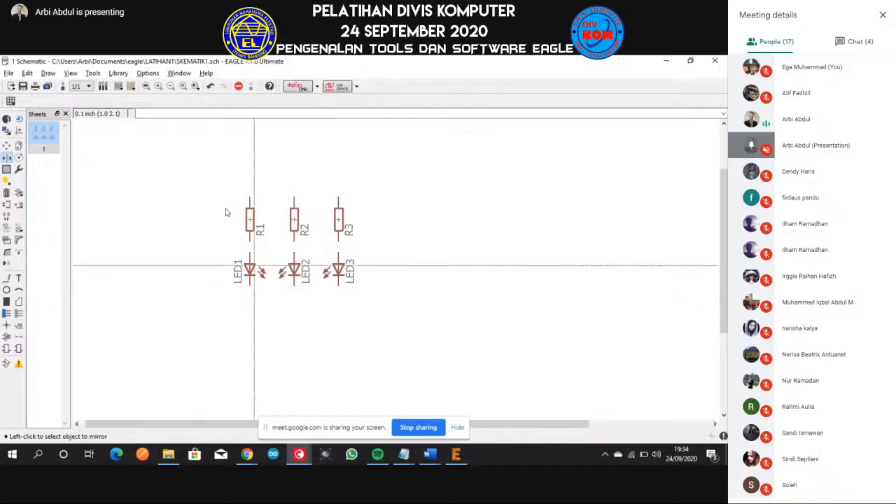
{"action": "left_click", "coordinate": [250, 270]}
{"action": "left_click", "coordinate": [250, 218]}
{"action": "left_click", "coordinate": [294, 219]}
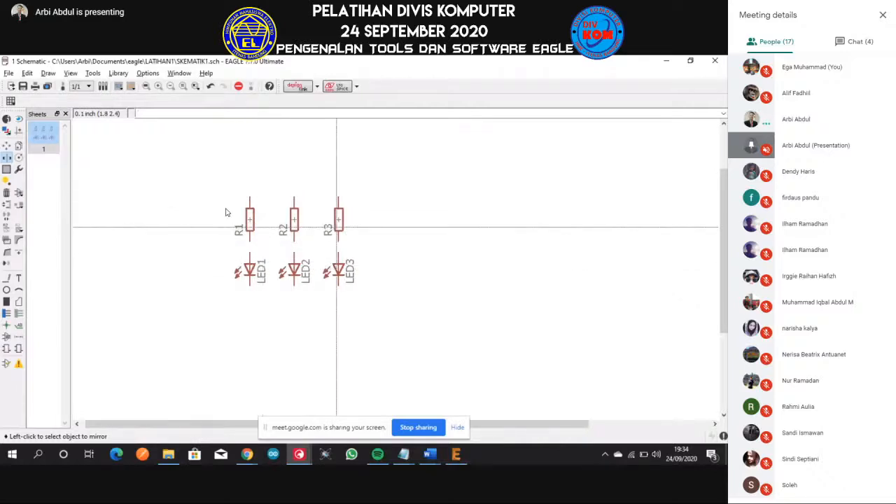
{"action": "left_click", "coordinate": [339, 218]}
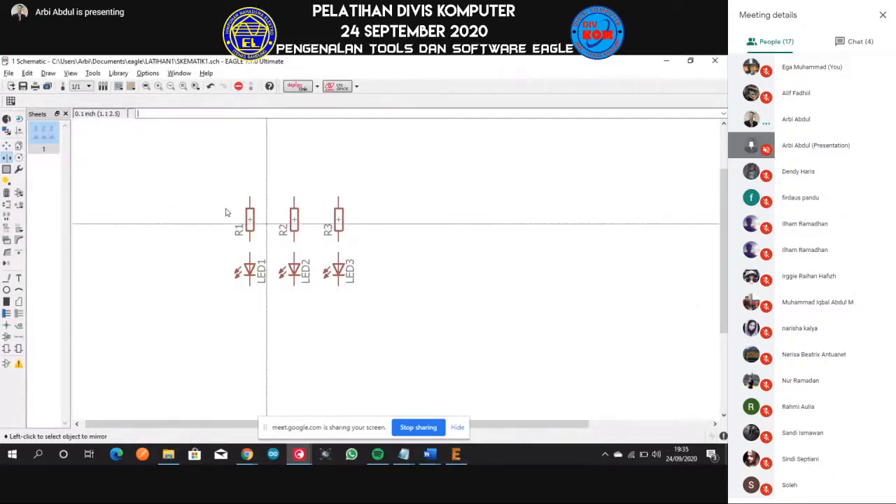
{"action": "left_click", "coordinate": [48, 73]}
{"action": "left_click", "coordinate": [49, 74]}
{"action": "left_click", "coordinate": [27, 74]}
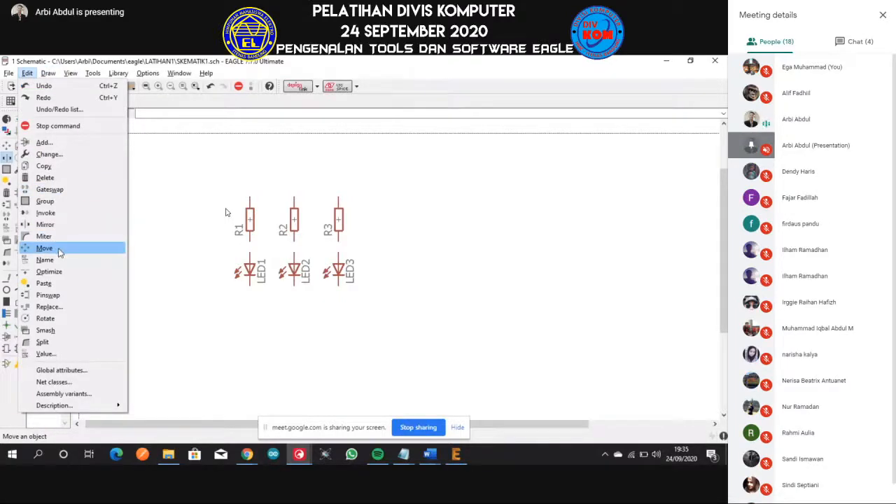
{"action": "left_click", "coordinate": [133, 266]}
Rename resistor R1 as R5 with the Name command
{"action": "left_click", "coordinate": [7, 230]}
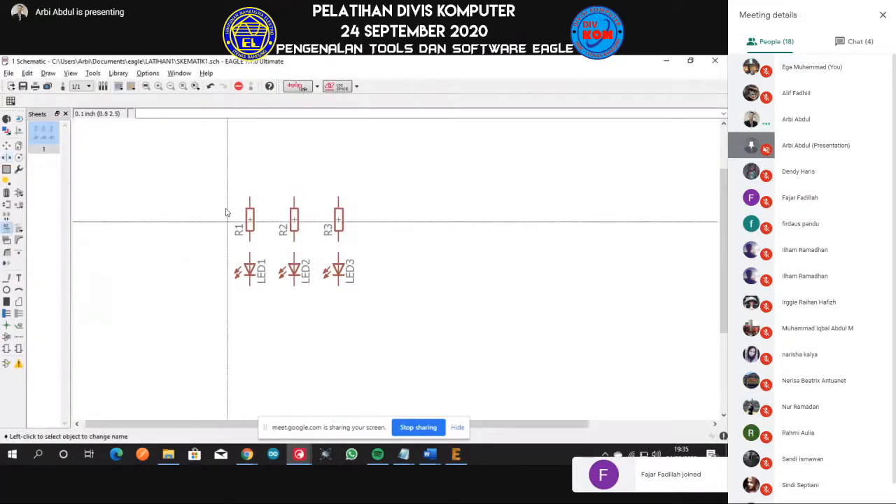
{"action": "left_click", "coordinate": [253, 219]}
{"action": "left_click", "coordinate": [329, 240]}
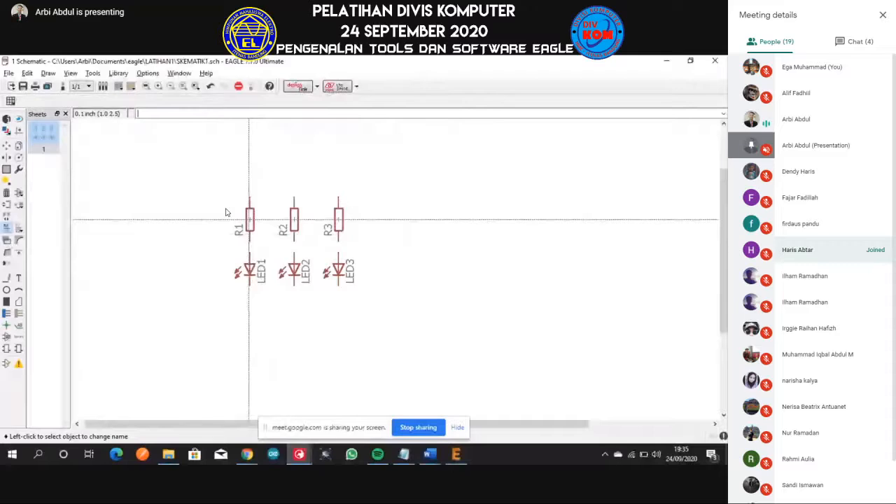
{"action": "left_click", "coordinate": [249, 219]}
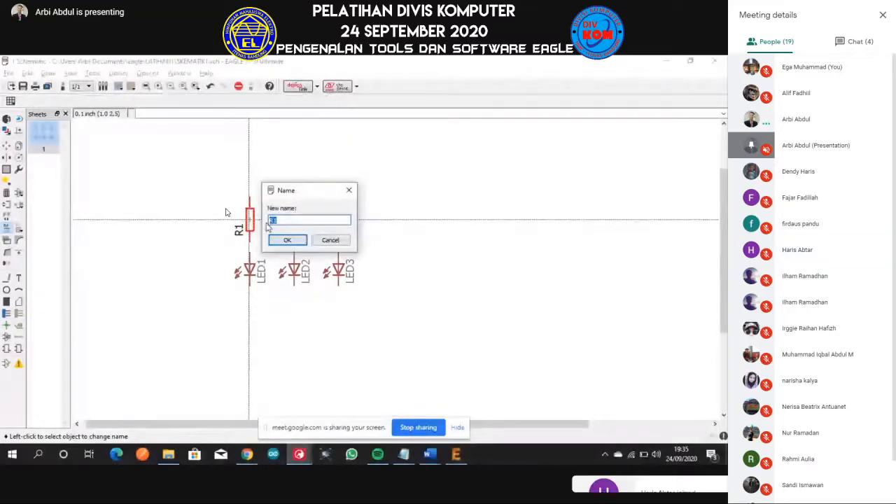
{"action": "type", "text": "R5"}
{"action": "key", "text": "Return"}
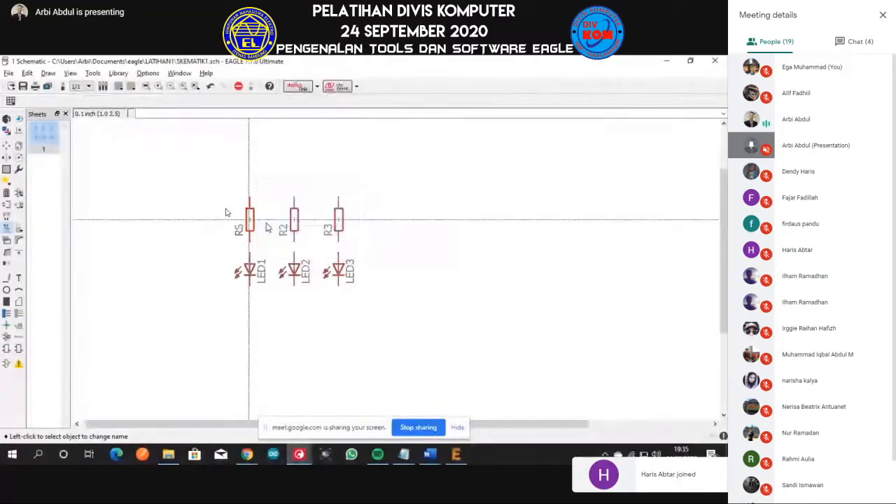
Change the name of the first resistor, R5, to R12
{"action": "left_click", "coordinate": [249, 226]}
{"action": "type", "text": "R12"}
{"action": "key", "text": "Return"}
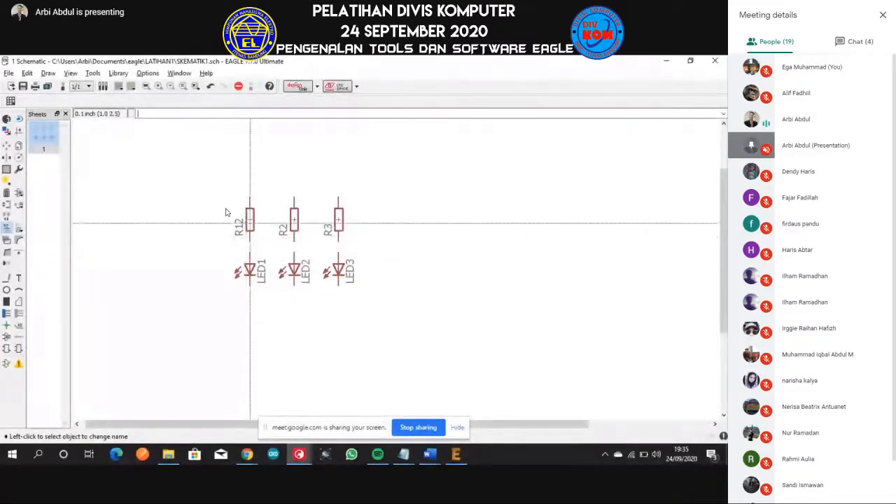
Leave R2's name as it is and rename LED1 as MERAH
{"action": "left_click", "coordinate": [9, 230]}
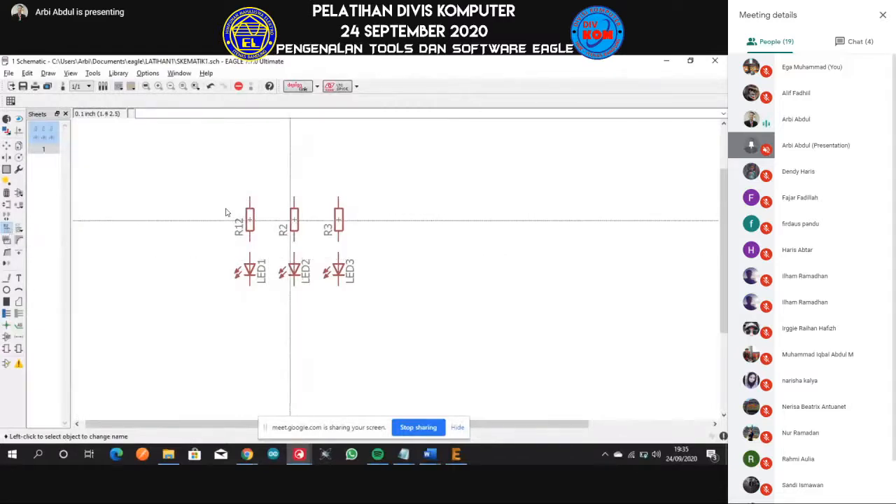
{"action": "left_click", "coordinate": [295, 220]}
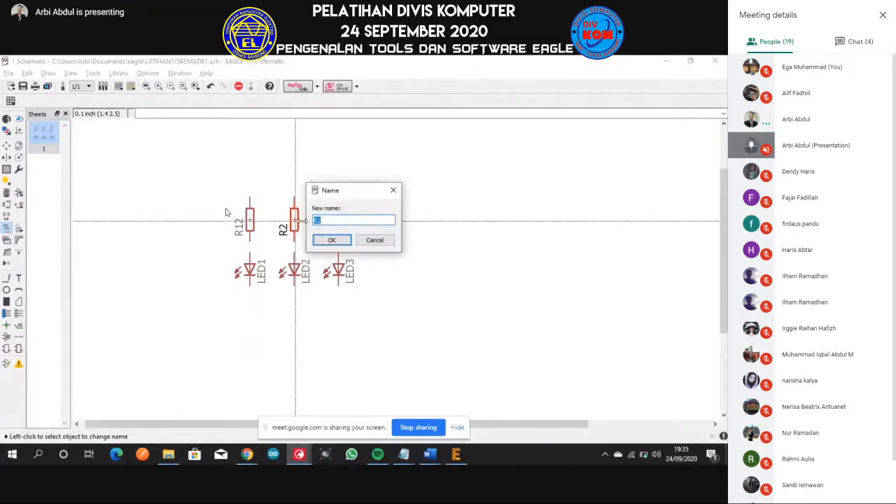
{"action": "left_click_drag", "start_coordinate": [384, 196], "coordinate": [387, 194]}
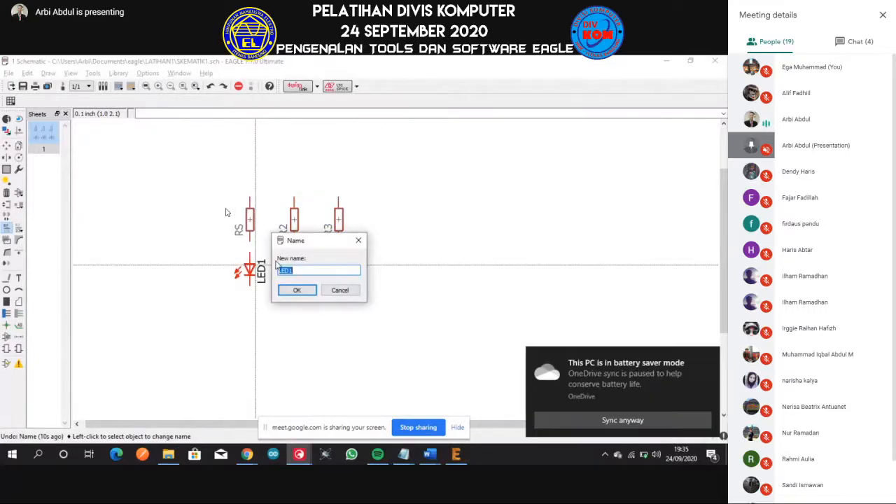
{"action": "key", "text": "Return"}
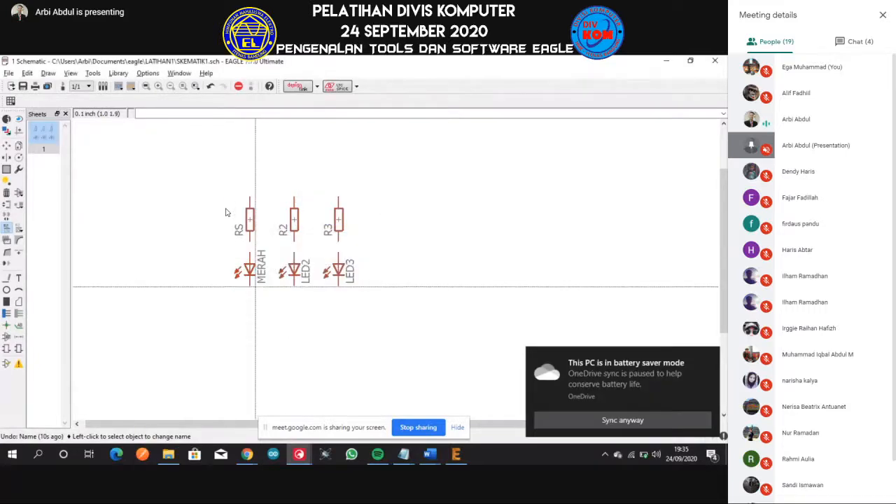
Rename LED2 as KUNING and LED3 as HIJAU
{"action": "left_click", "coordinate": [298, 273]}
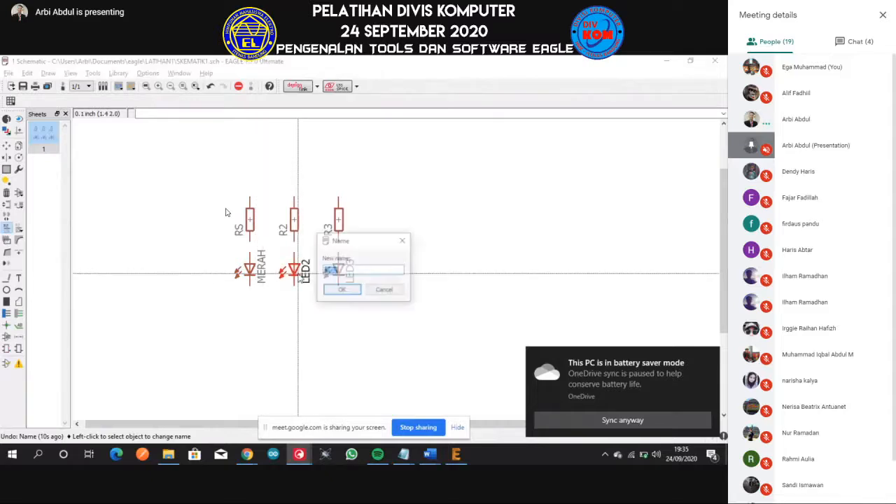
{"action": "type", "text": "KUNING"}
{"action": "key", "text": "Return"}
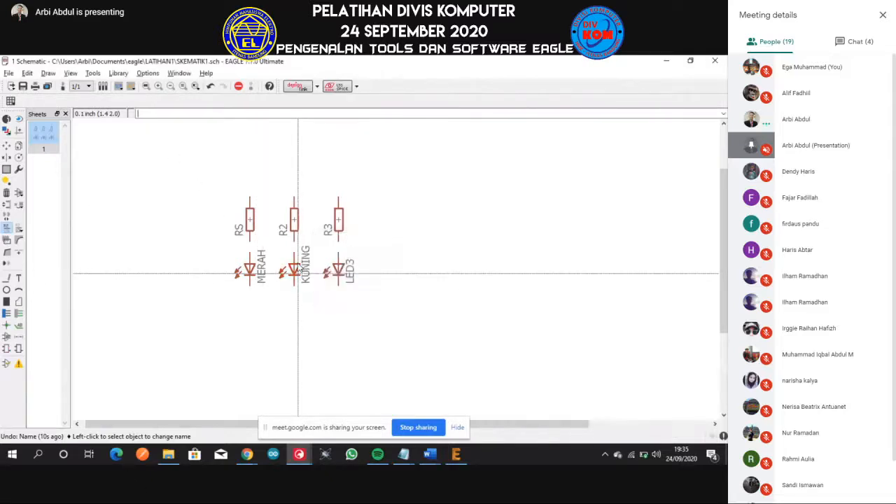
{"action": "left_click", "coordinate": [340, 273]}
{"action": "type", "text": "HIJAU"}
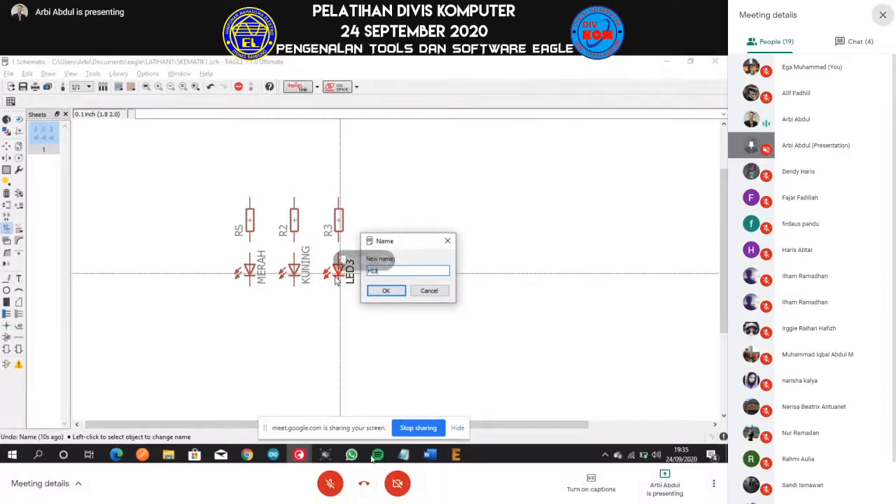
{"action": "key", "text": "Return"}
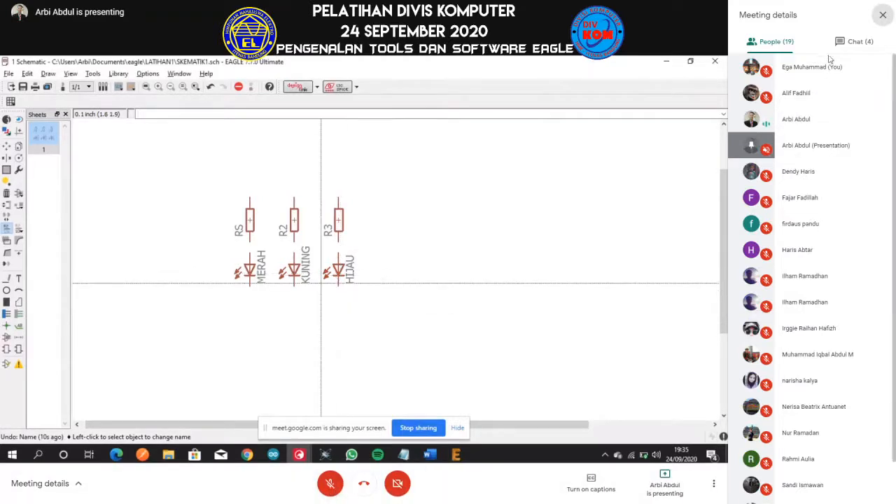
Open the meeting chat
{"action": "left_click", "coordinate": [855, 42]}
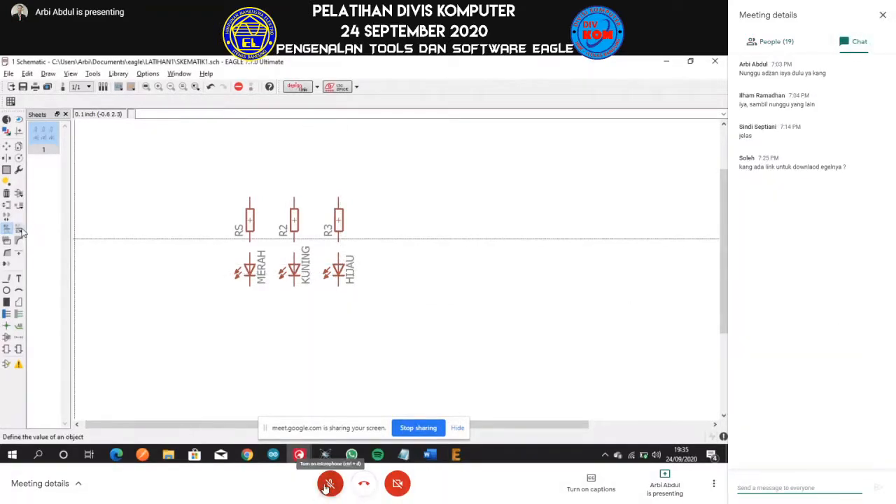
{"action": "type", "text": "bi p"}
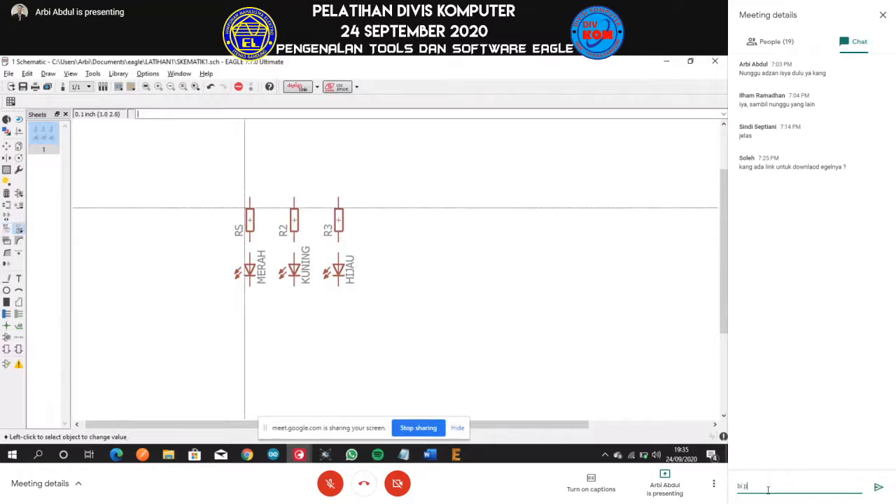
{"action": "type", "text": "unten lawtat"}
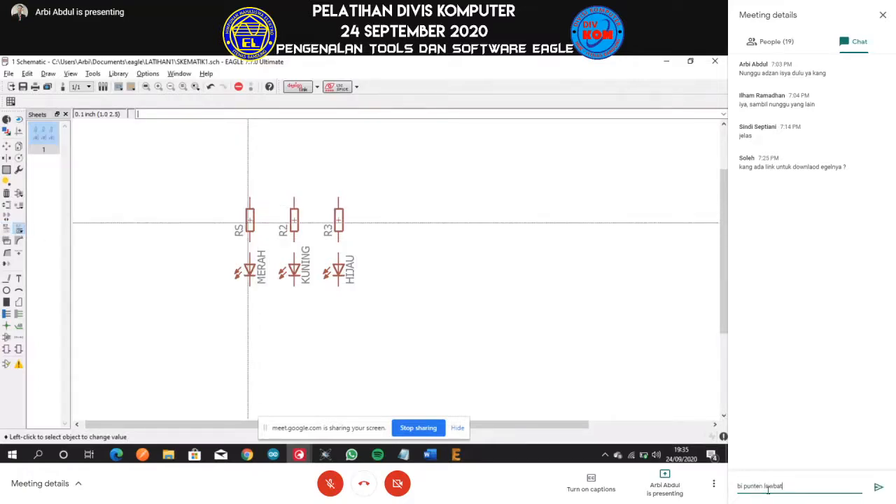
{"action": "key", "text": "ctrl+a"}
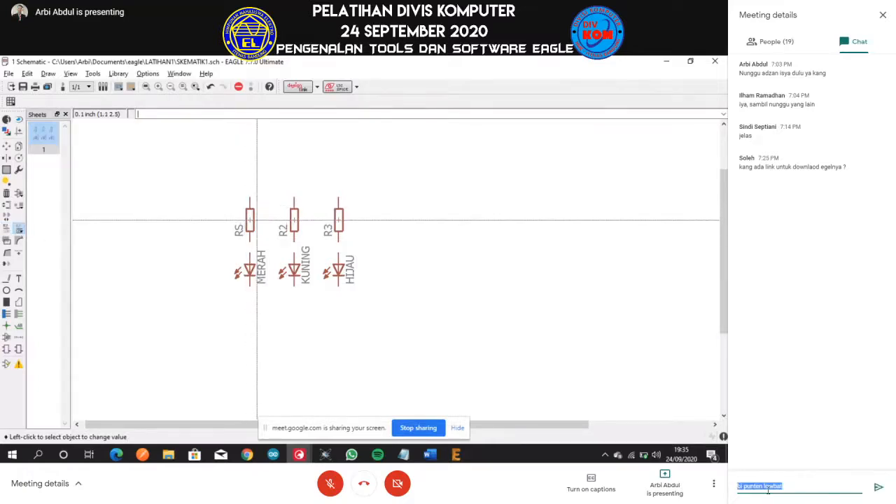
{"action": "key", "text": "BackSpace"}
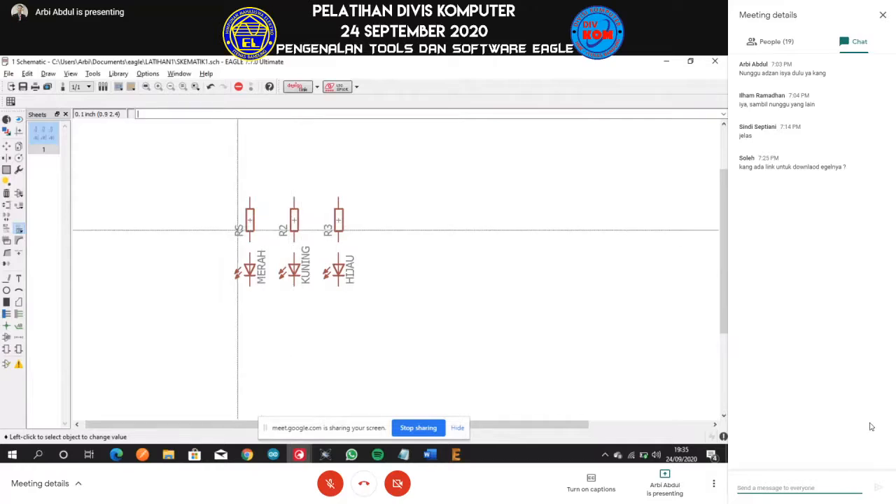
Send the presenter the chat warning "punten lowbat , bisi mati laptopna" and return to the meeting's participant list
{"action": "type", "text": "bi lowbat"}
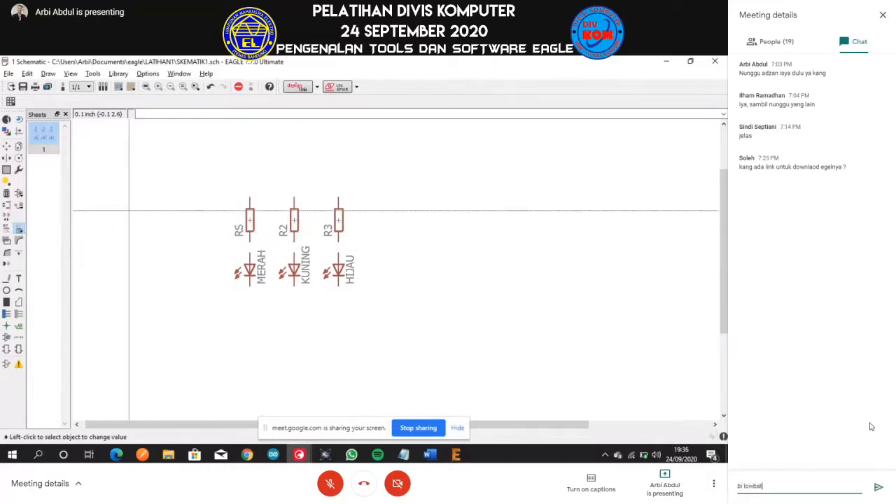
{"action": "key", "text": "BackSpace"}
{"action": "key", "text": "BackSpace"}
{"action": "key", "text": "BackSpace"}
{"action": "key", "text": "BackSpace"}
{"action": "key", "text": "BackSpace"}
{"action": "key", "text": "BackSpace"}
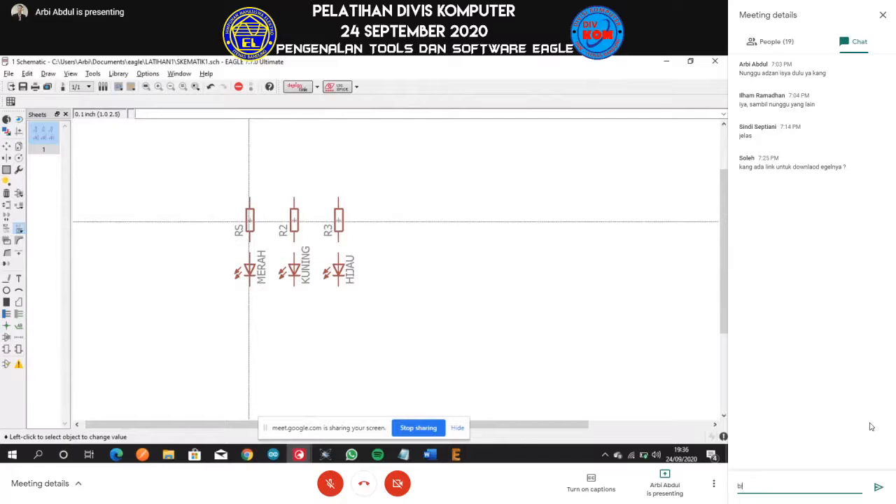
{"action": "type", "text": "punten"}
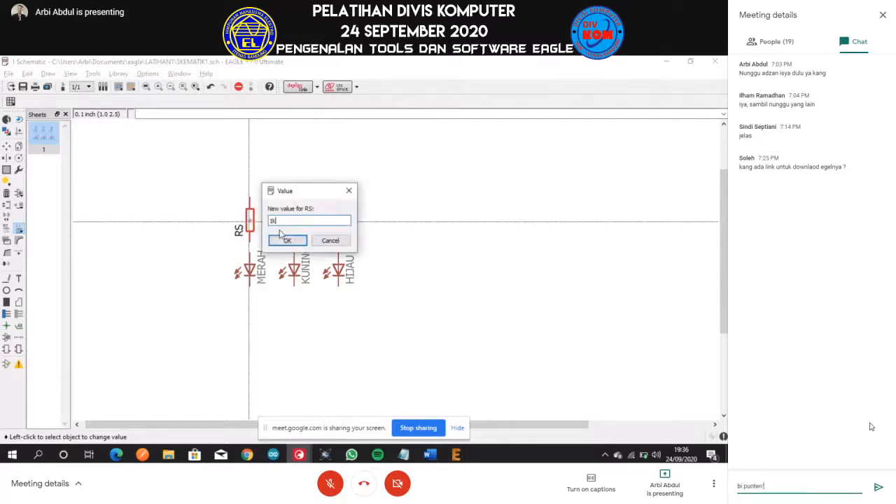
{"action": "type", "text": " lowbat , b"}
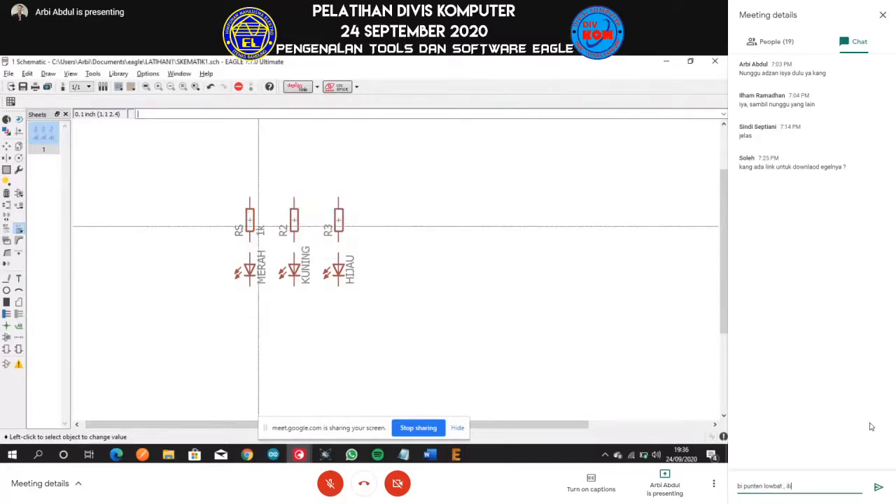
{"action": "type", "text": "isi mati "}
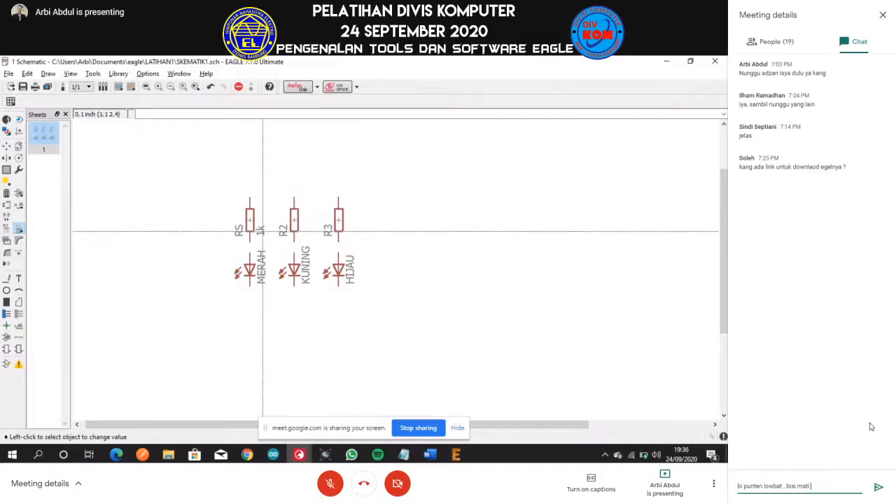
{"action": "type", "text": "laptopna"}
{"action": "key", "text": "Return"}
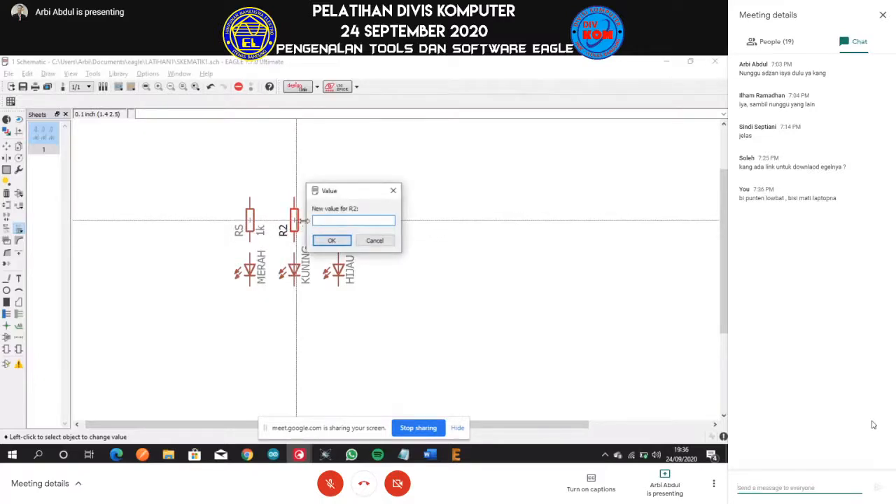
{"action": "left_click", "coordinate": [881, 16]}
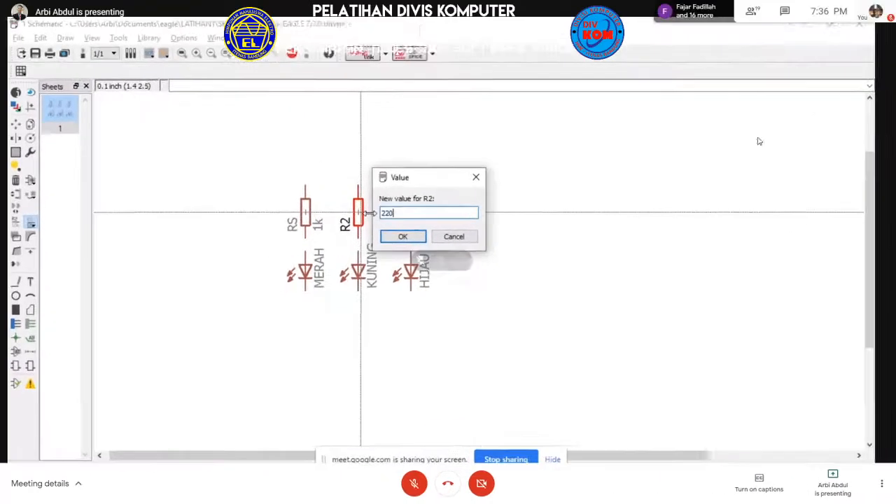
{"action": "left_click", "coordinate": [752, 12]}
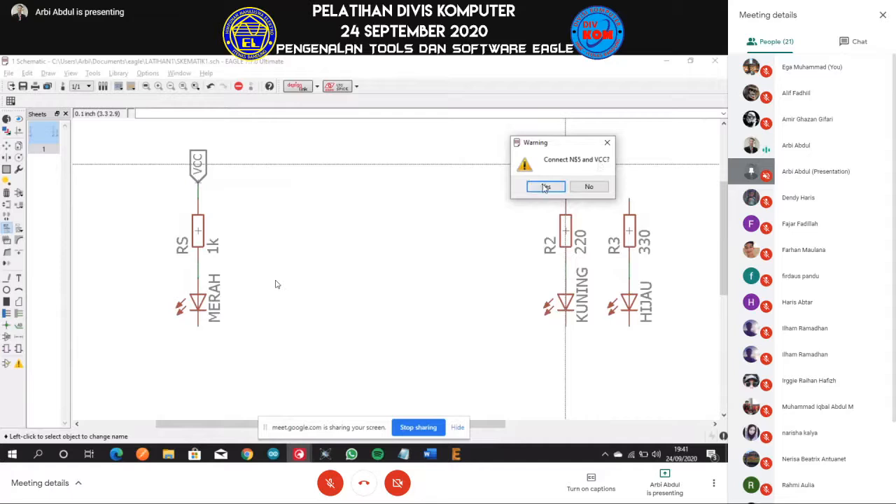
Confirm connecting net N$5 above resistor R2 with VCC
{"action": "left_click", "coordinate": [546, 187]}
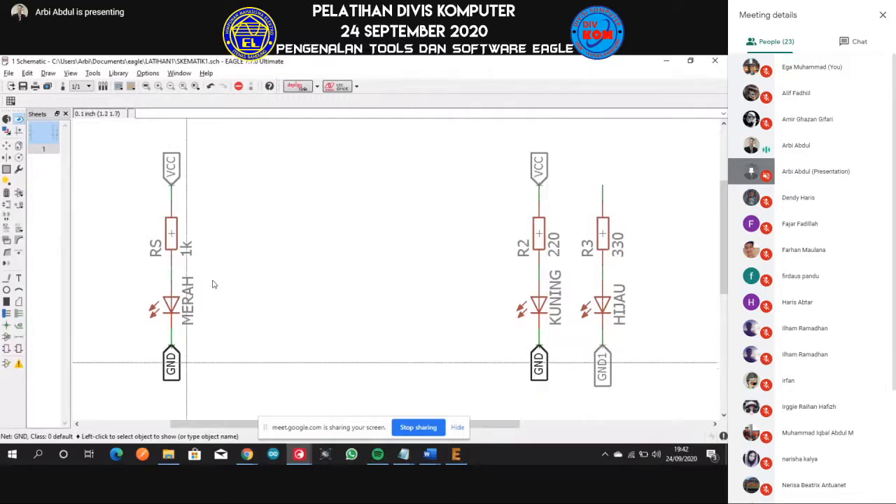
Check the meeting chat for new messages and return to the participant list
{"action": "left_click", "coordinate": [843, 42]}
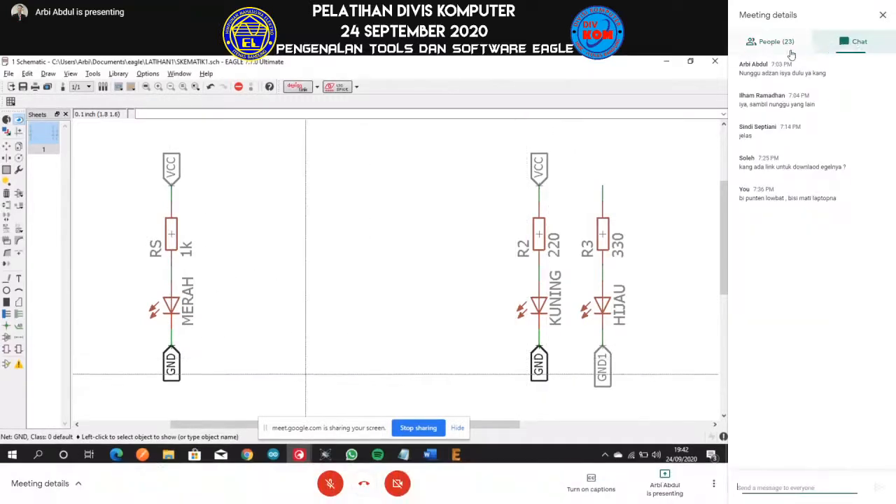
{"action": "left_click", "coordinate": [783, 45]}
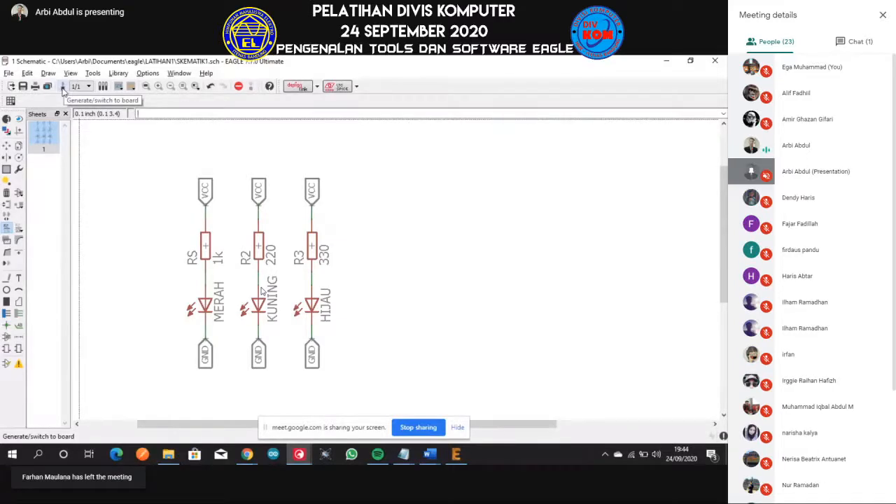
Create board SKEMATIK1.brd from the finished schematic and maximize the board window
{"action": "left_click", "coordinate": [62, 87]}
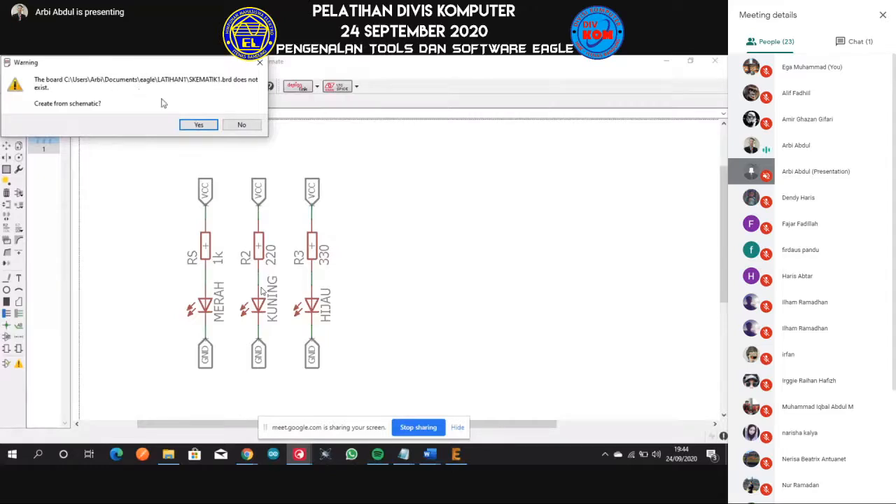
{"action": "left_click", "coordinate": [199, 125]}
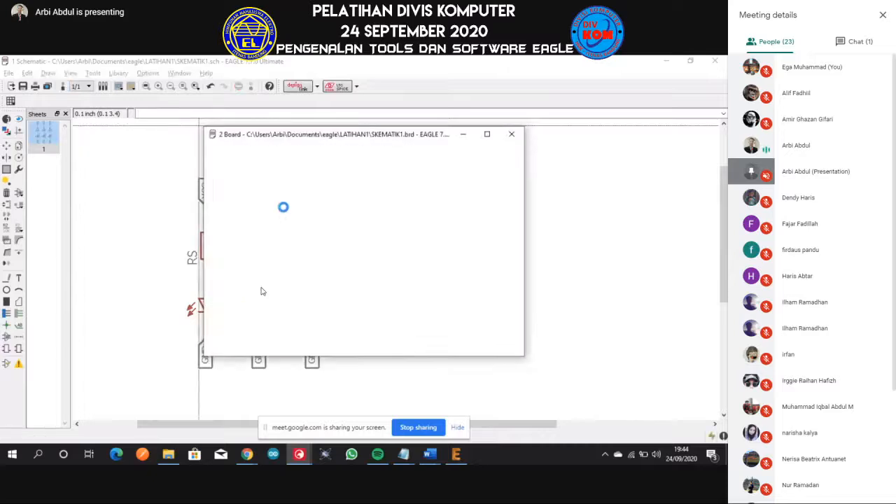
{"action": "left_click", "coordinate": [487, 134]}
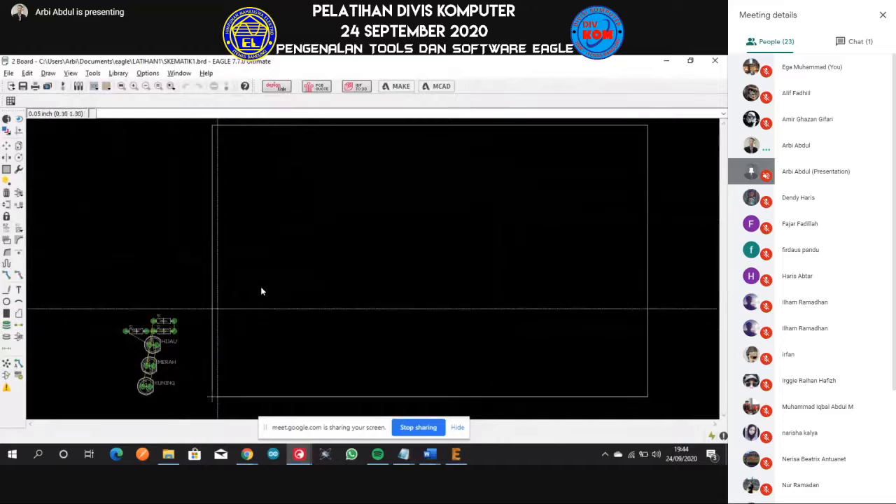
Examine the wire properties of the board outline's left edge and close them without changes
{"action": "scroll", "coordinate": [261, 291], "scroll_direction": "down", "scroll_amount": 2}
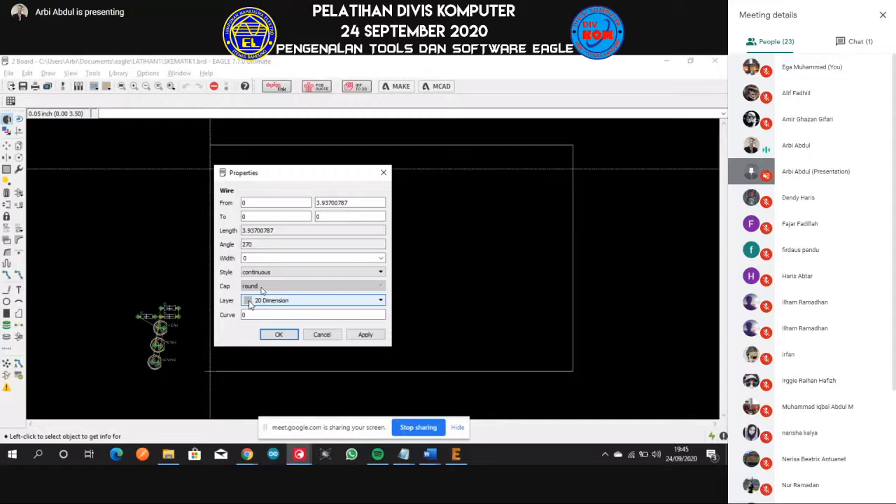
{"action": "left_click", "coordinate": [278, 335]}
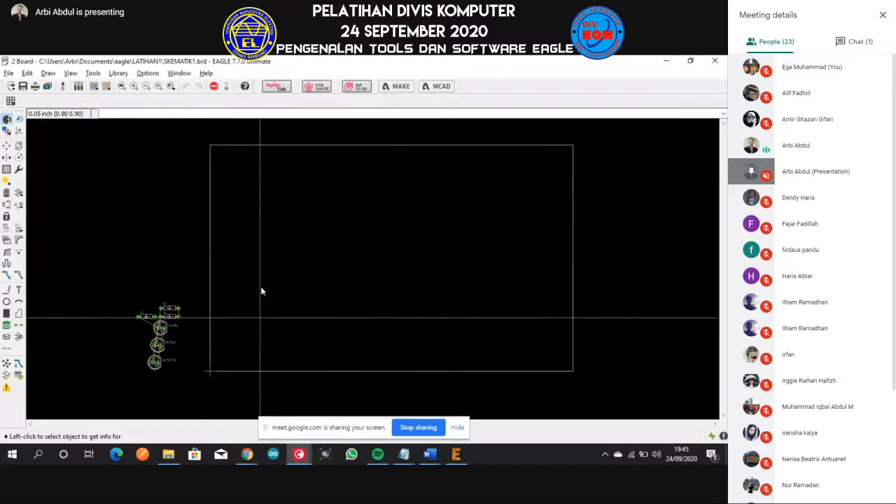
{"action": "scroll", "coordinate": [261, 291], "scroll_direction": "up", "scroll_amount": 1}
{"action": "scroll", "coordinate": [261, 292], "scroll_direction": "down", "scroll_amount": 3}
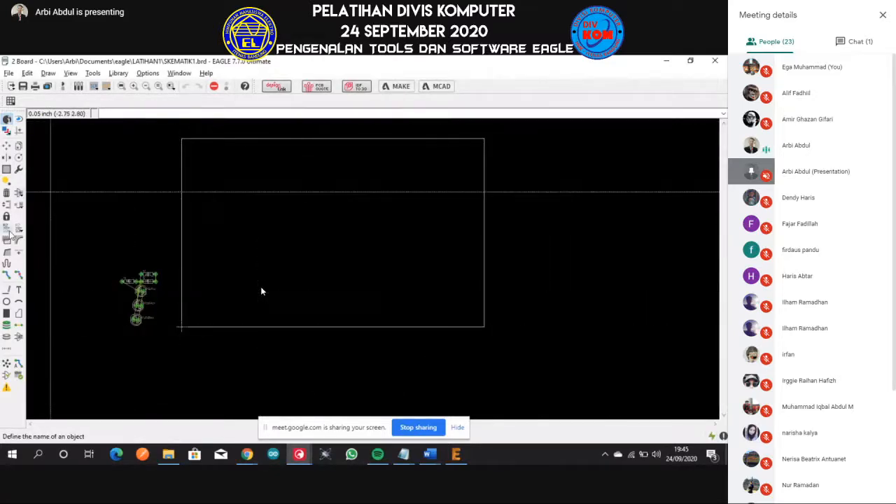
Measure the board outline's top and left edges in mm with the Dimension tool
{"action": "left_click", "coordinate": [7, 350]}
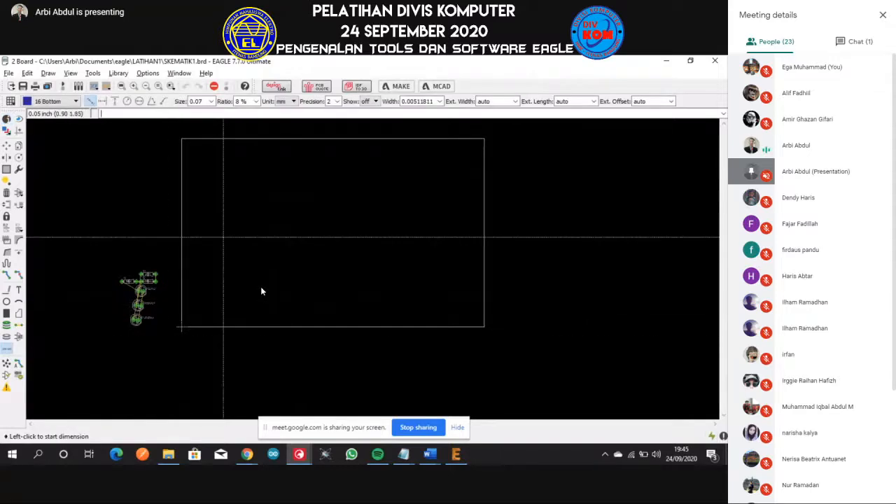
{"action": "scroll", "coordinate": [261, 291], "scroll_direction": "down", "scroll_amount": 1}
{"action": "scroll", "coordinate": [261, 291], "scroll_direction": "up", "scroll_amount": 2}
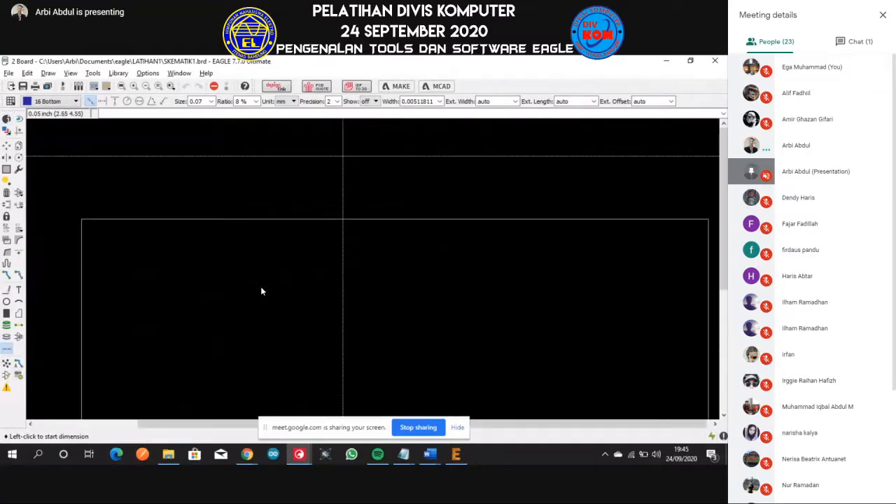
{"action": "scroll", "coordinate": [261, 291], "scroll_direction": "down", "scroll_amount": 1}
{"action": "left_click", "coordinate": [261, 291]}
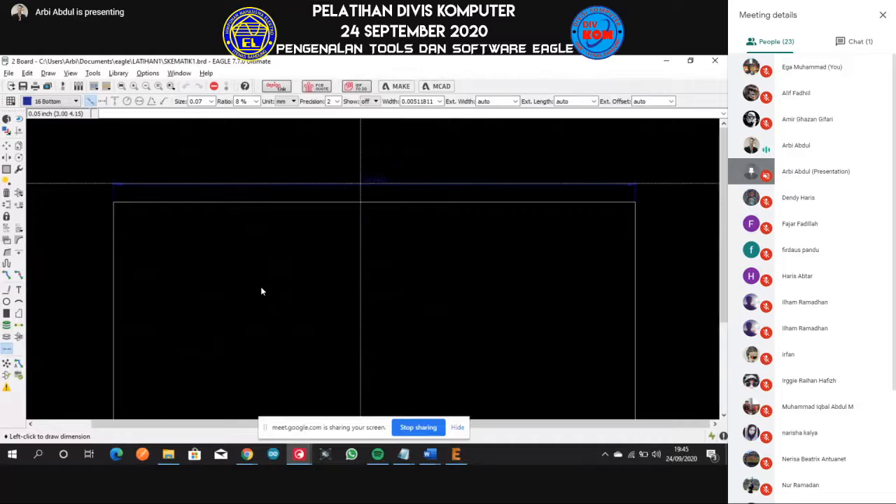
{"action": "scroll", "coordinate": [261, 291], "scroll_direction": "down", "scroll_amount": 2}
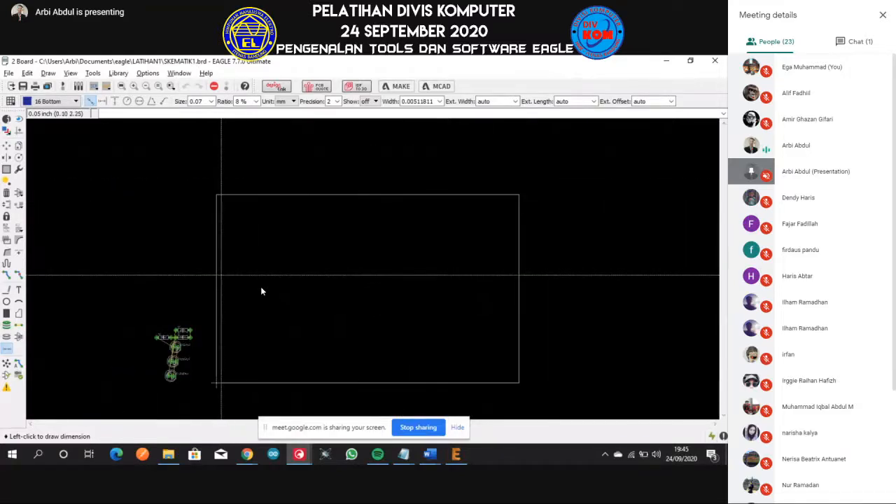
{"action": "scroll", "coordinate": [261, 291], "scroll_direction": "up", "scroll_amount": 2}
{"action": "scroll", "coordinate": [261, 291], "scroll_direction": "down", "scroll_amount": 2}
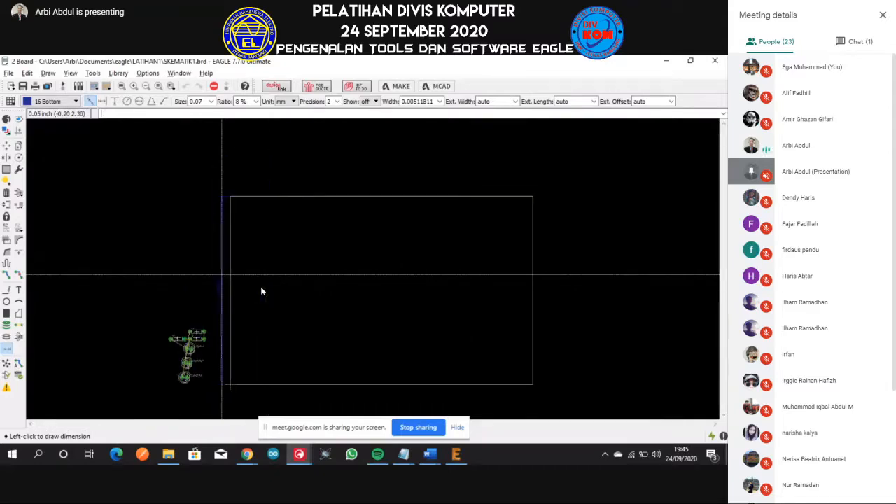
{"action": "scroll", "coordinate": [261, 291], "scroll_direction": "up", "scroll_amount": 1}
{"action": "scroll", "coordinate": [261, 291], "scroll_direction": "down", "scroll_amount": 2}
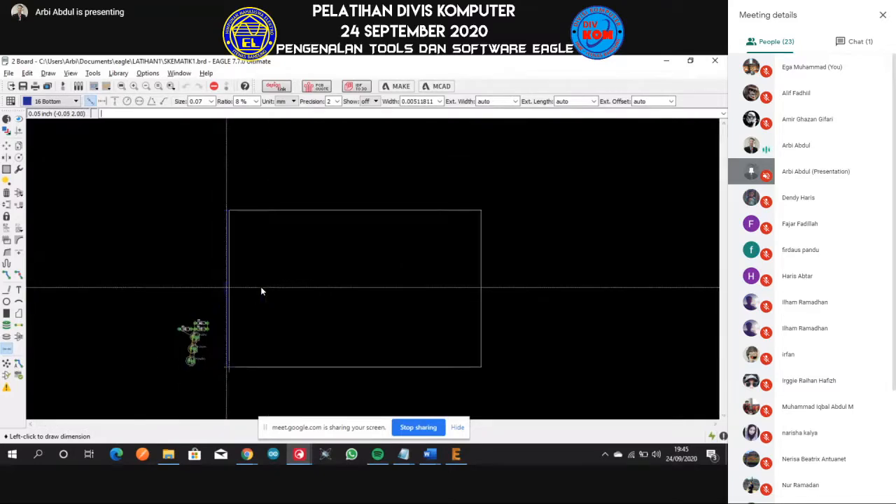
{"action": "scroll", "coordinate": [261, 291], "scroll_direction": "up", "scroll_amount": 3}
{"action": "scroll", "coordinate": [261, 291], "scroll_direction": "down", "scroll_amount": 1}
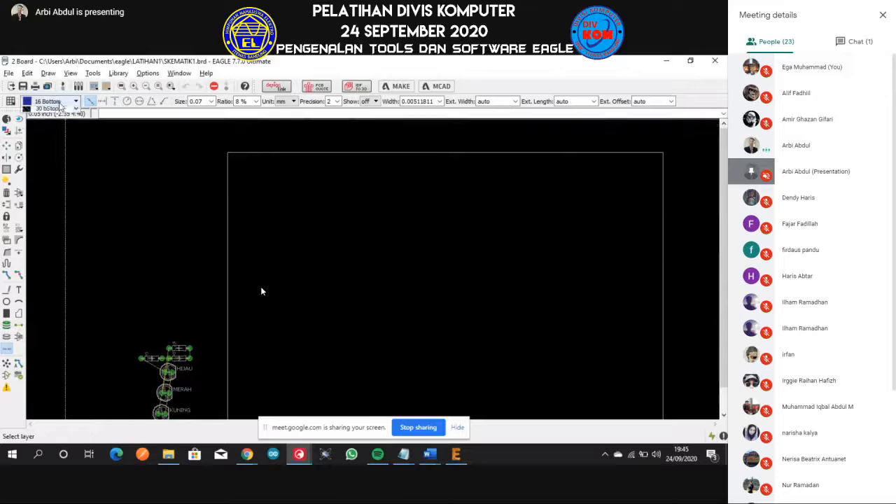
{"action": "left_click", "coordinate": [61, 103]}
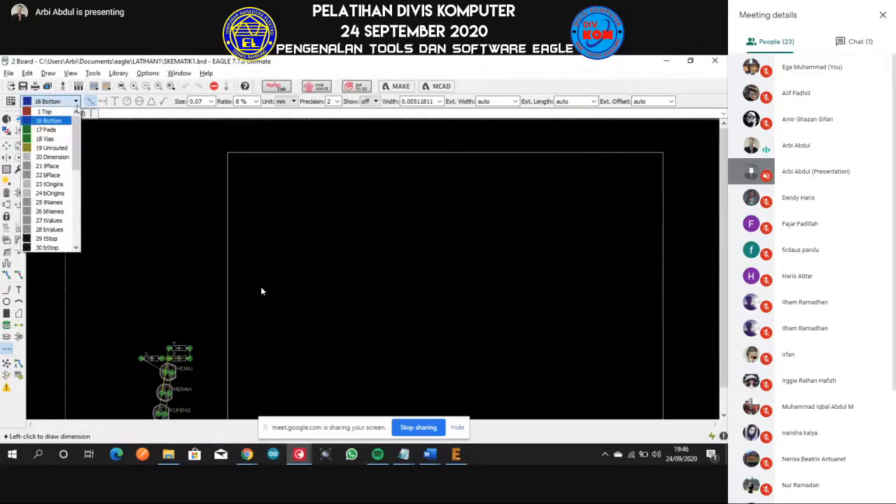
{"action": "left_click", "coordinate": [77, 105]}
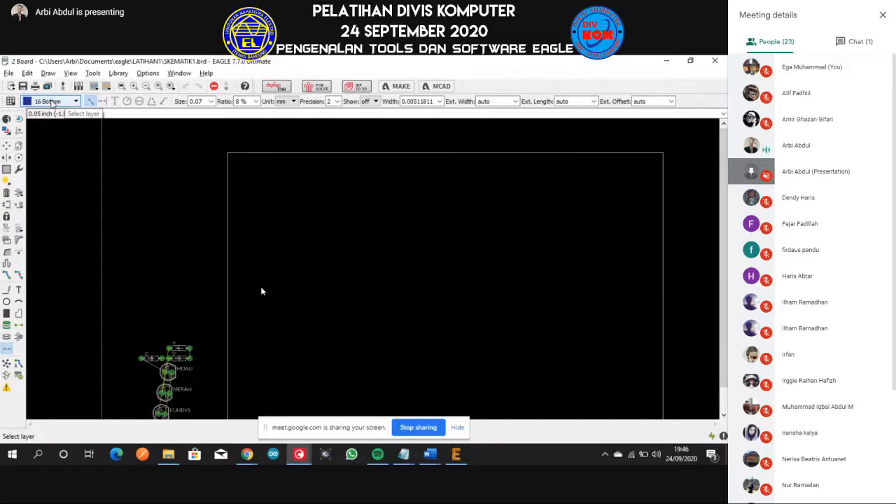
Examine the list of board layers from 1 Top down to 52 bDocu
{"action": "left_click", "coordinate": [52, 104]}
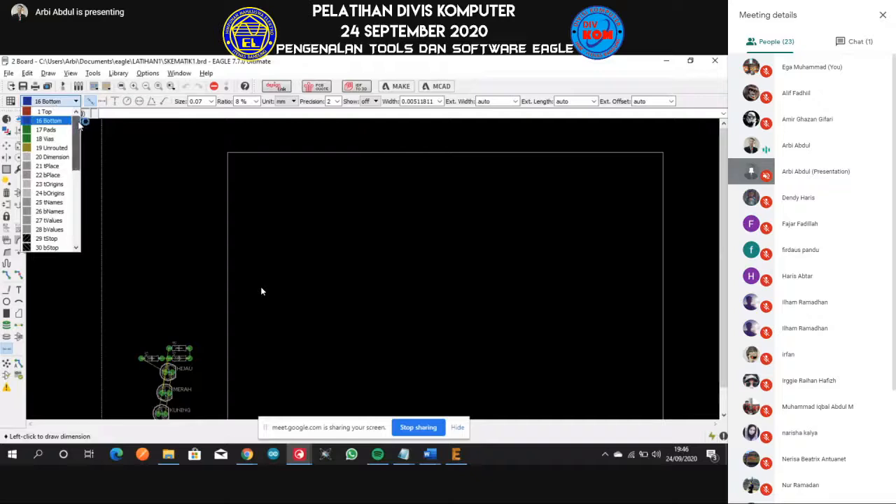
{"action": "scroll", "coordinate": [77, 136], "scroll_direction": "down", "scroll_amount": 1}
{"action": "scroll", "coordinate": [77, 136], "scroll_direction": "down", "scroll_amount": 6}
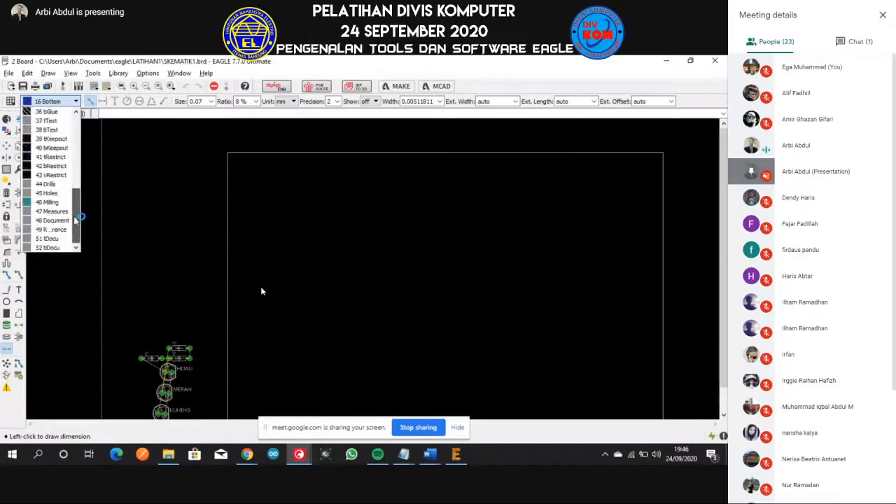
{"action": "scroll", "coordinate": [50, 168], "scroll_direction": "up", "scroll_amount": 12}
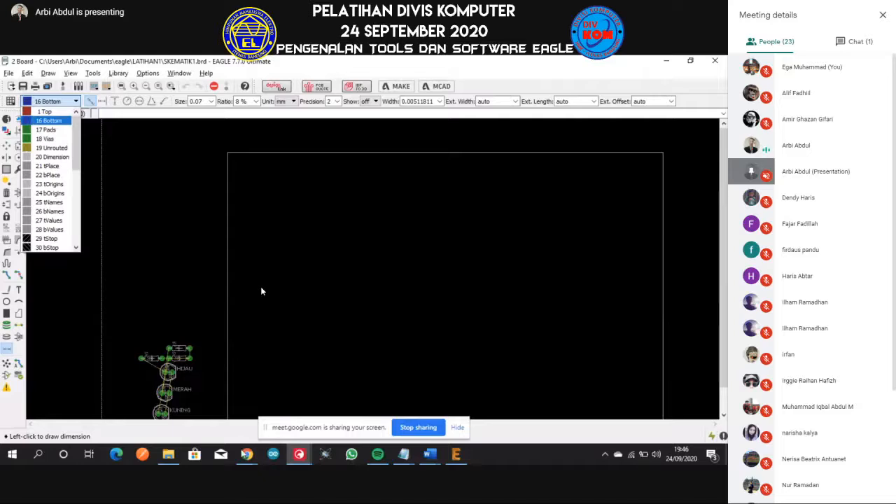
Switch to Chrome, browse the "pcb cpu" image results and enlarge the "Jual PCB CPU ACDC pertamini" picture to examine its layout
{"action": "left_click", "coordinate": [246, 454]}
{"action": "left_click", "coordinate": [215, 366]}
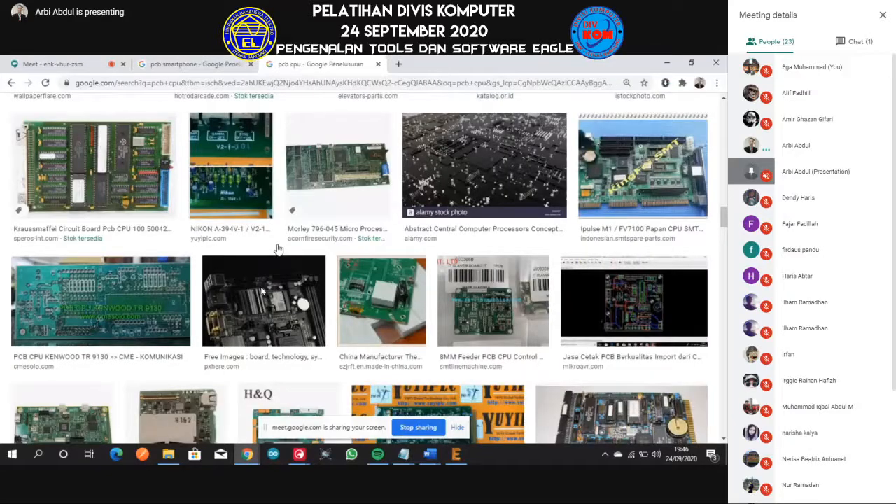
{"action": "scroll", "coordinate": [195, 235], "scroll_direction": "down", "scroll_amount": 2}
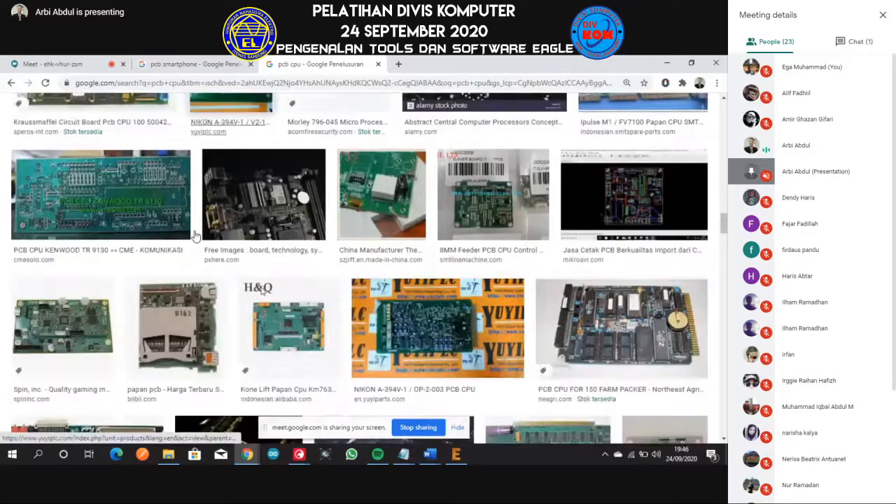
{"action": "scroll", "coordinate": [194, 237], "scroll_direction": "down", "scroll_amount": 1}
{"action": "scroll", "coordinate": [190, 239], "scroll_direction": "down", "scroll_amount": 2}
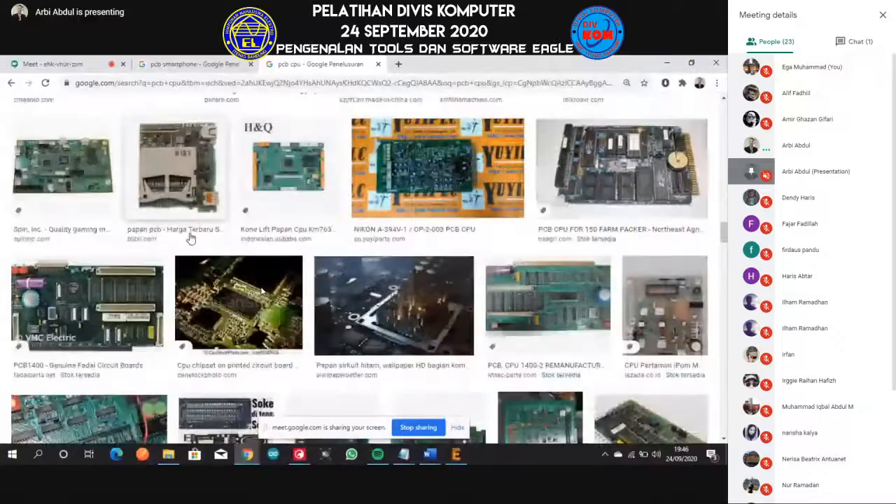
{"action": "scroll", "coordinate": [190, 239], "scroll_direction": "down", "scroll_amount": 6}
{"action": "scroll", "coordinate": [189, 240], "scroll_direction": "up", "scroll_amount": 2}
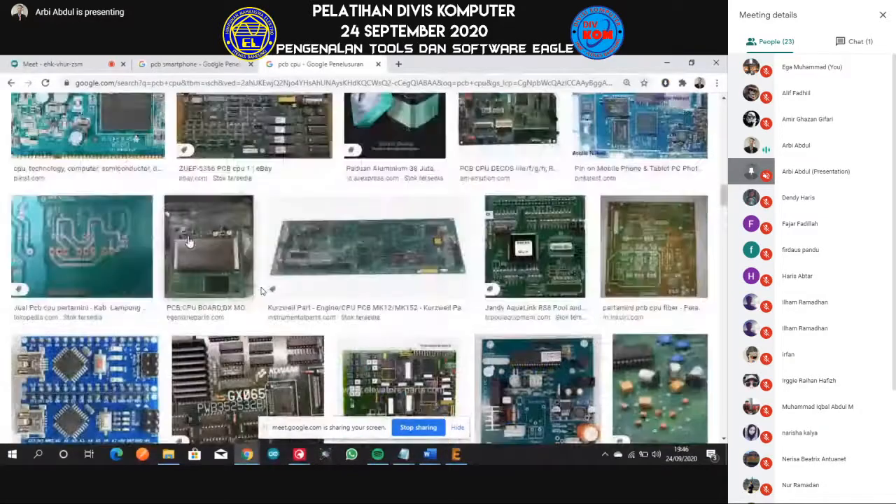
{"action": "scroll", "coordinate": [217, 201], "scroll_direction": "up", "scroll_amount": 5}
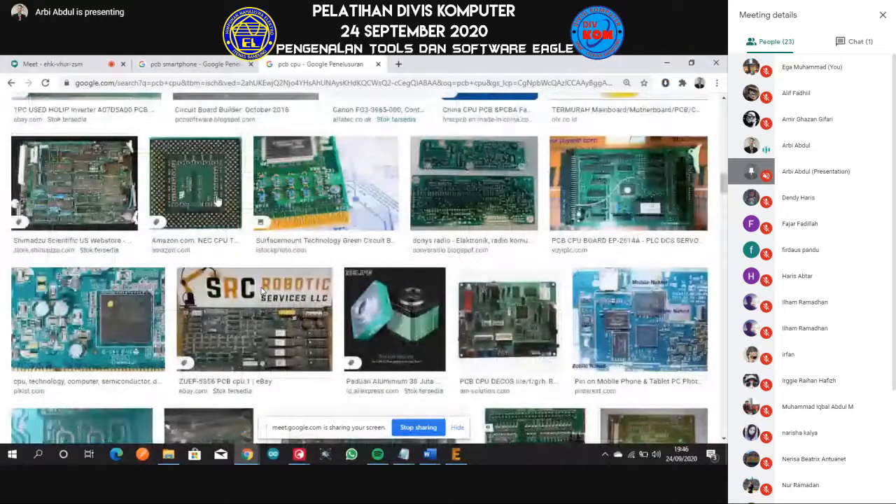
{"action": "scroll", "coordinate": [217, 201], "scroll_direction": "up", "scroll_amount": 5}
{"action": "scroll", "coordinate": [305, 192], "scroll_direction": "up", "scroll_amount": 3}
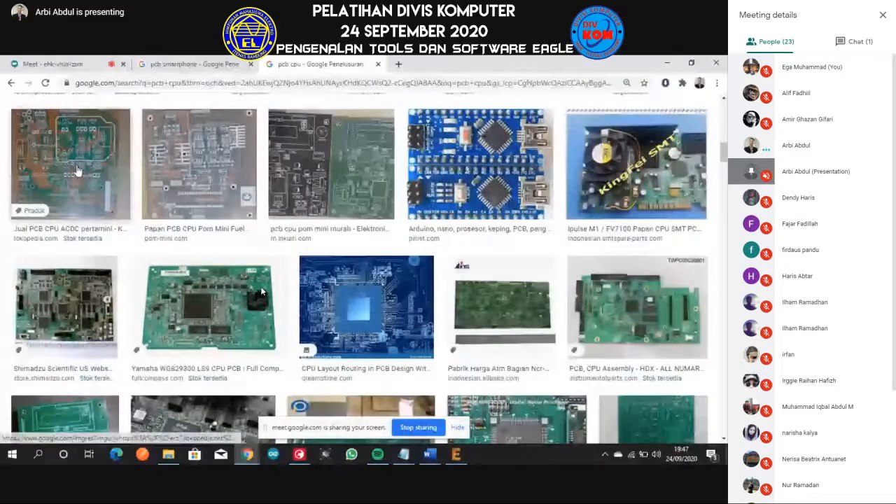
{"action": "left_click", "coordinate": [109, 221]}
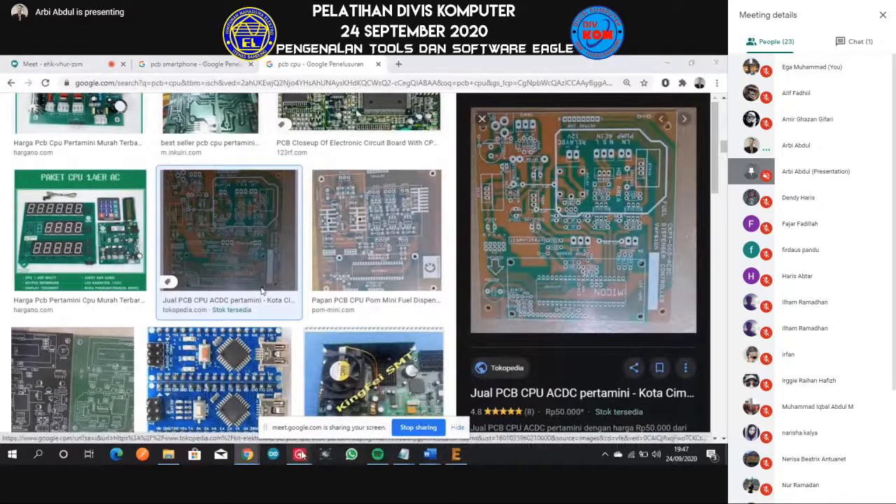
Return to the EAGLE board window and dismiss the layer list, keeping layer 16 Bottom
{"action": "mouse_move", "coordinate": [298, 455]}
{"action": "left_click", "coordinate": [386, 419]}
{"action": "left_click", "coordinate": [76, 101]}
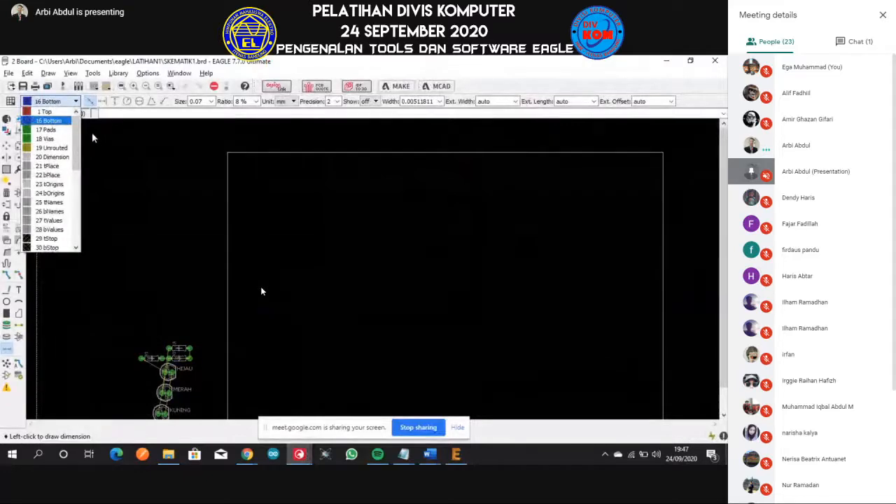
{"action": "left_click", "coordinate": [115, 163]}
Try moving resistor RS inside the board outline with a 90-degree rotation, and undo the placement
{"action": "scroll", "coordinate": [261, 291], "scroll_direction": "down", "scroll_amount": 4}
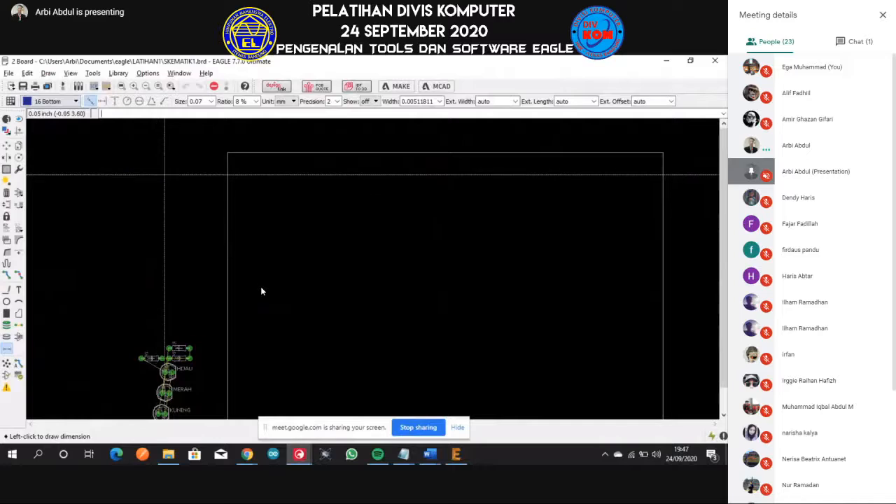
{"action": "scroll", "coordinate": [261, 291], "scroll_direction": "up", "scroll_amount": 2}
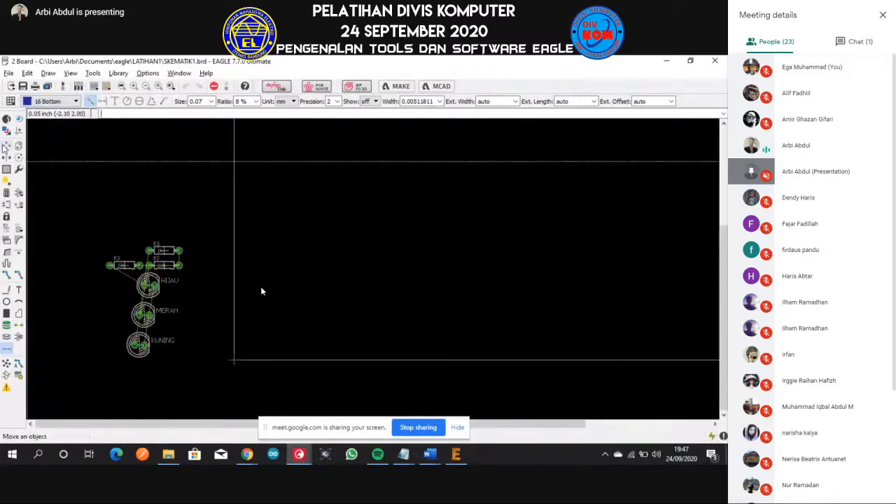
{"action": "key", "text": "F7"}
{"action": "scroll", "coordinate": [175, 283], "scroll_direction": "up", "scroll_amount": 1}
{"action": "left_click", "coordinate": [166, 255]}
{"action": "right_click", "coordinate": [294, 240]}
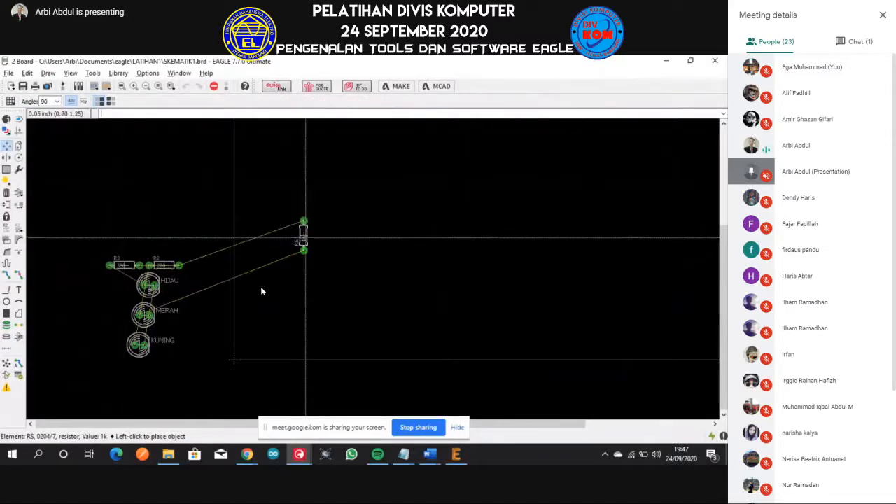
{"action": "left_click", "coordinate": [294, 235]}
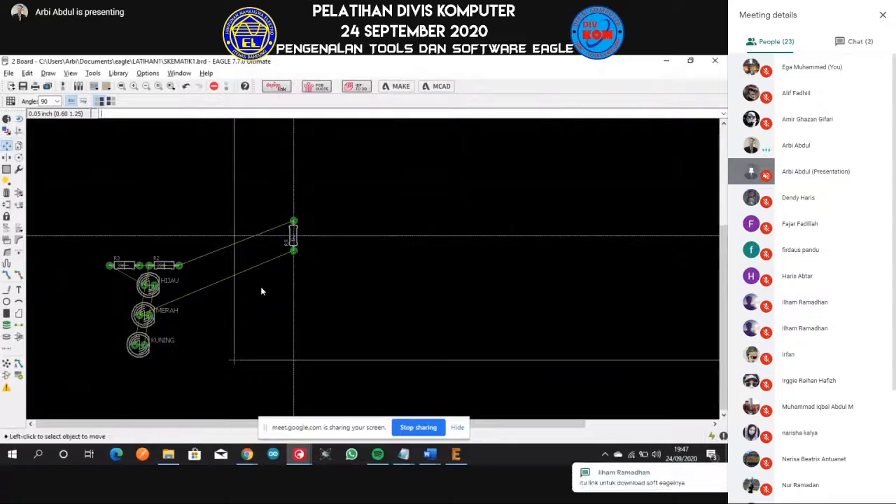
{"action": "key", "text": "ctrl+z"}
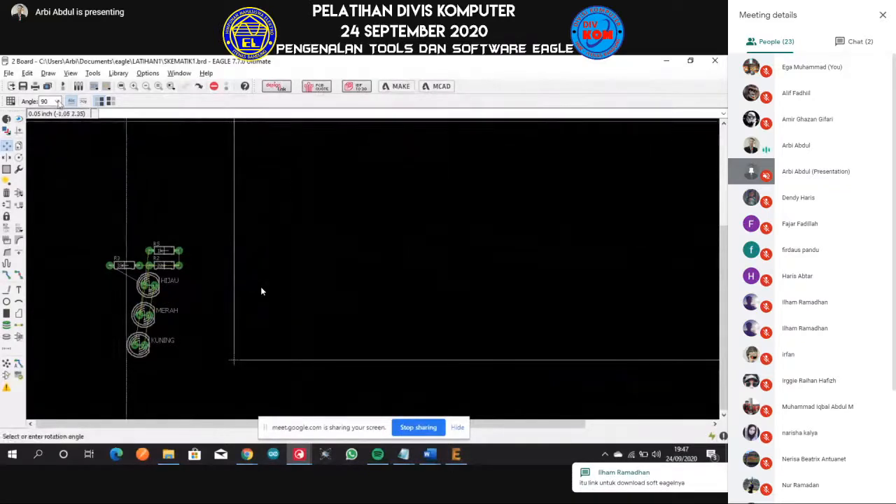
Open the board's layer display settings, and read the new meeting chat messages before returning to the participant list
{"action": "left_click", "coordinate": [6, 130]}
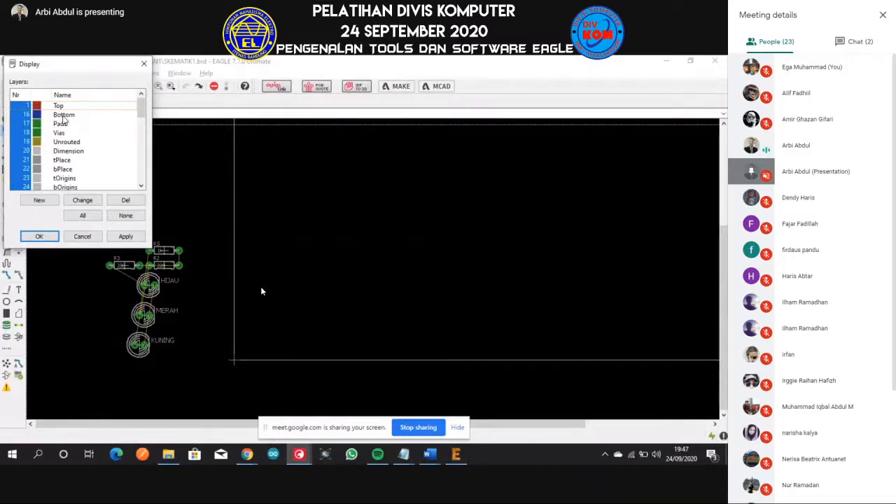
{"action": "left_click", "coordinate": [857, 42]}
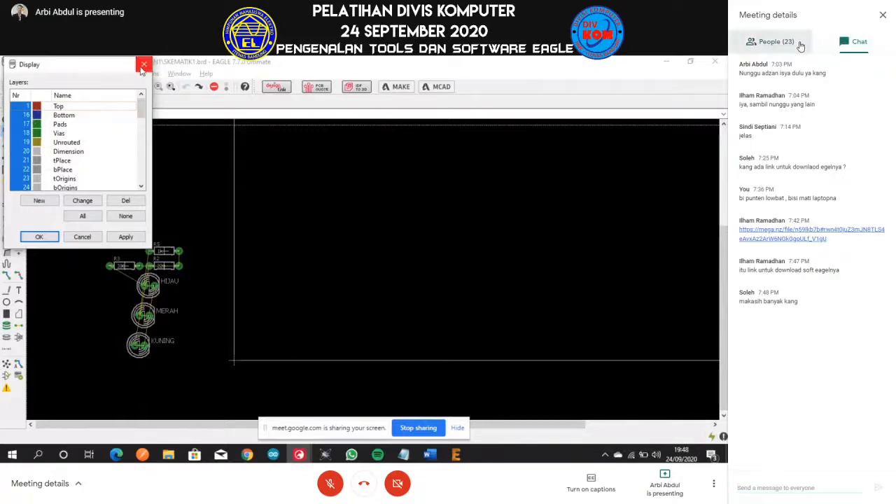
{"action": "left_click", "coordinate": [800, 43]}
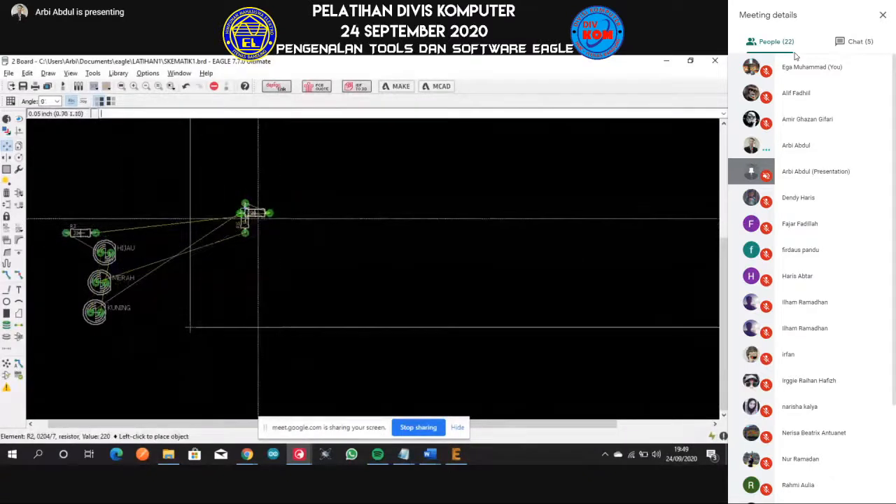
{"action": "left_click", "coordinate": [859, 43]}
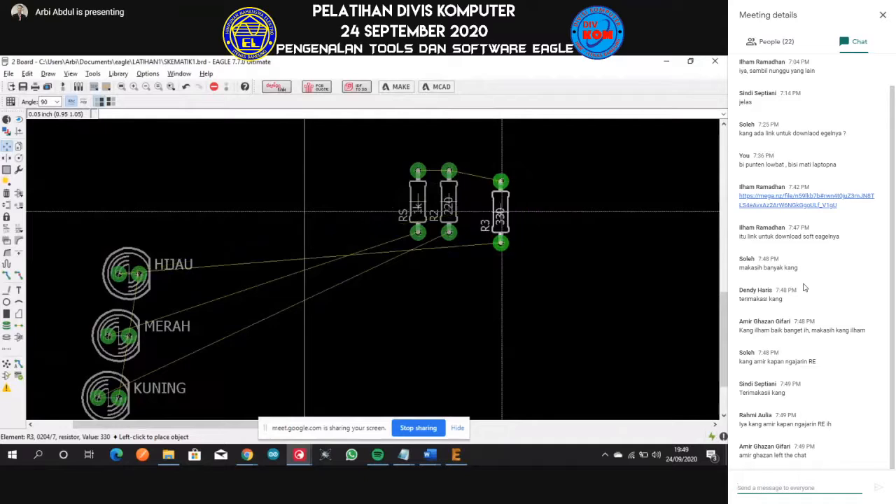
{"action": "left_click", "coordinate": [770, 41]}
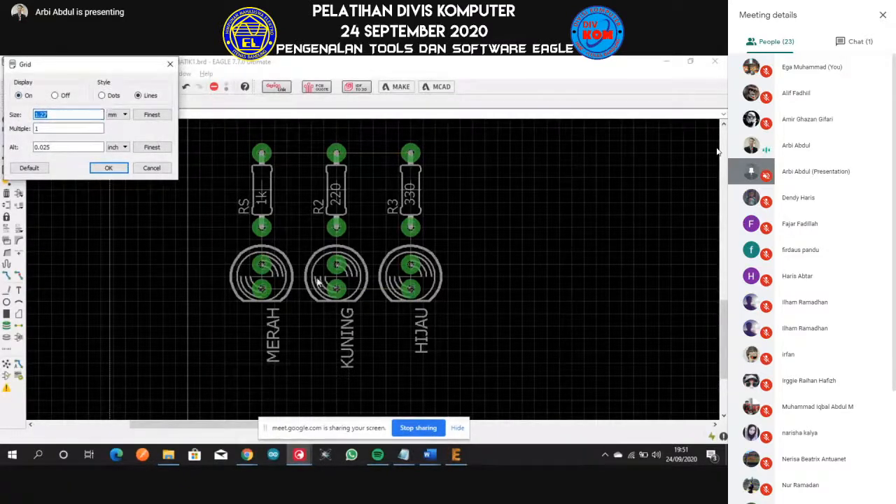
Set the board's grid size to 1 mm and apply it
{"action": "left_click", "coordinate": [82, 117]}
{"action": "key", "text": "BackSpace"}
{"action": "type", "text": "7"}
{"action": "double_click", "coordinate": [59, 114]}
{"action": "left_click", "coordinate": [70, 125]}
{"action": "key", "text": "Return"}
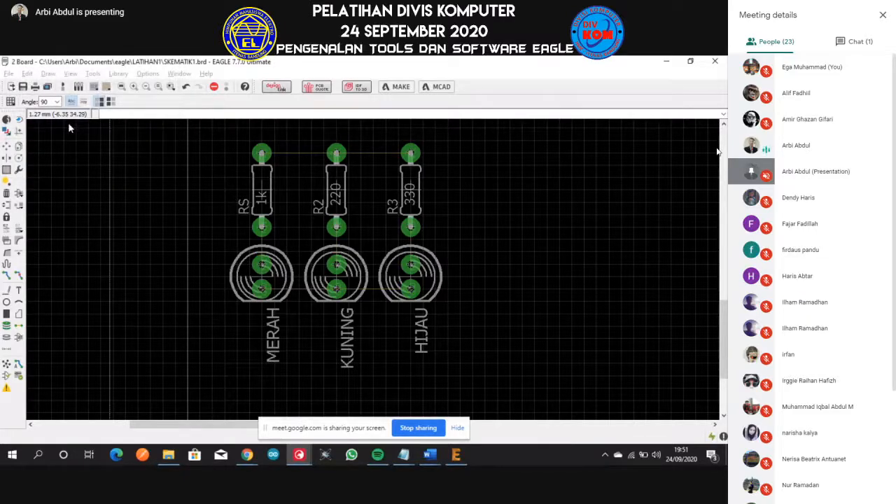
Move LED MERAH closer beneath resistor RS and place LED KUNING directly beside it at the same height
{"action": "left_click", "coordinate": [6, 145]}
{"action": "left_click", "coordinate": [262, 275]}
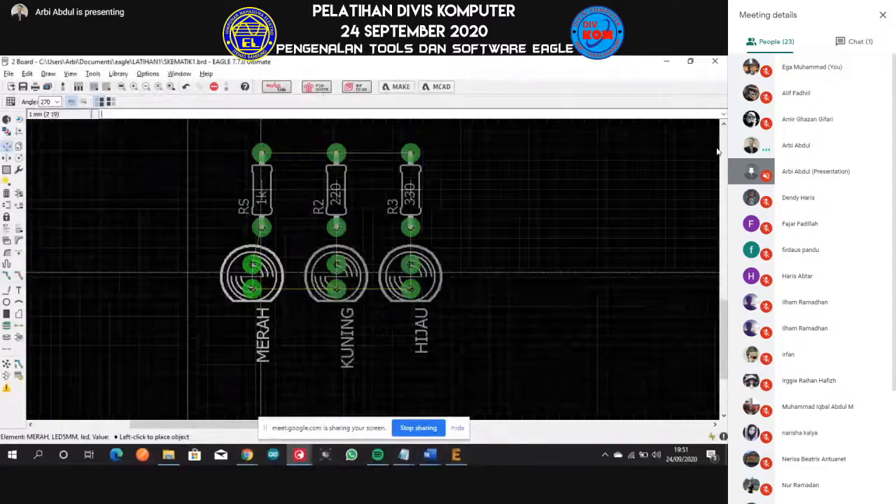
{"action": "scroll", "coordinate": [261, 273], "scroll_direction": "up", "scroll_amount": 2}
{"action": "left_click", "coordinate": [270, 273]}
{"action": "left_click", "coordinate": [320, 263]}
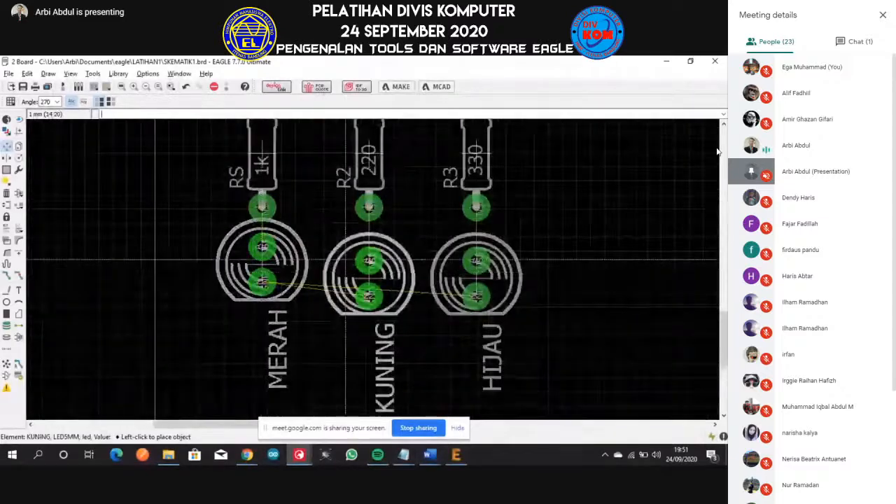
{"action": "left_click", "coordinate": [340, 247]}
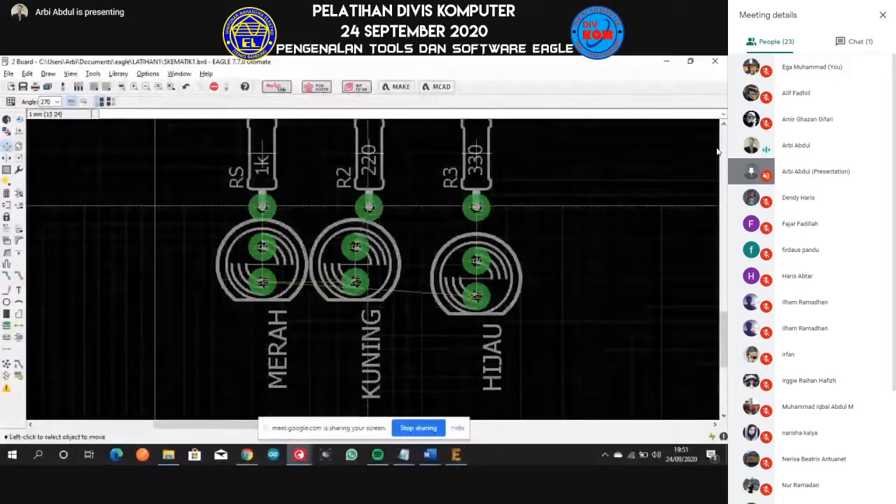
Align resistor R2 above LED KUNING, and place resistor R3 with LED HIJAU beneath it as the adjacent column
{"action": "scroll", "coordinate": [475, 207], "scroll_direction": "down", "scroll_amount": 2}
{"action": "left_click", "coordinate": [359, 168]}
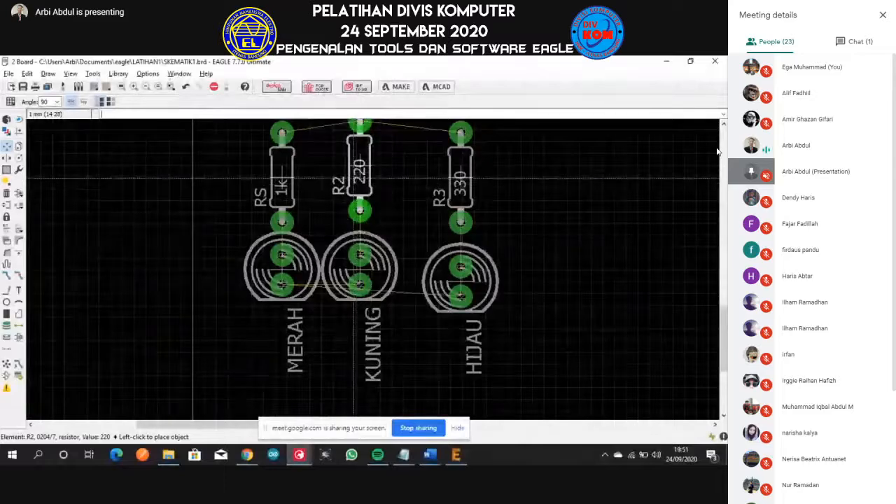
{"action": "left_click", "coordinate": [359, 177]}
{"action": "left_click", "coordinate": [460, 176]}
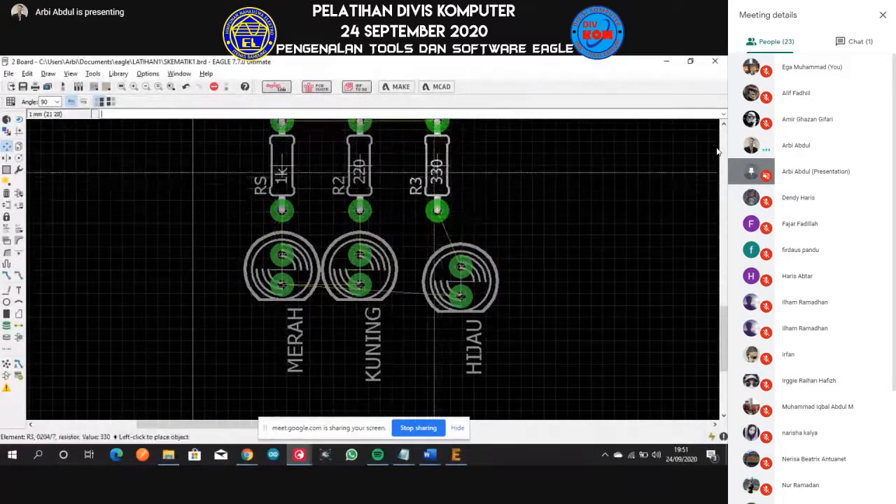
{"action": "left_click", "coordinate": [435, 172]}
{"action": "left_click", "coordinate": [460, 277]}
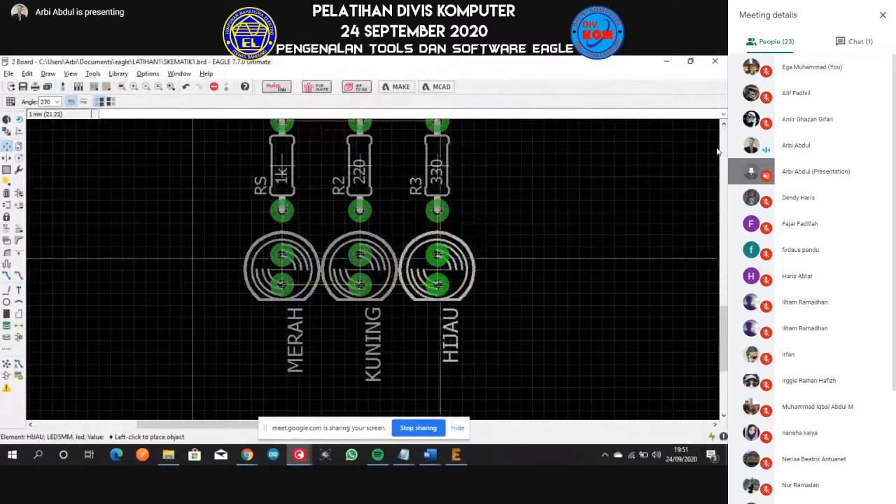
{"action": "left_click", "coordinate": [439, 259]}
Shift LEDs KUNING and HIJAU away from MERAH to leave small, even gaps between the three LEDs
{"action": "scroll", "coordinate": [420, 245], "scroll_direction": "down", "scroll_amount": 3}
{"action": "scroll", "coordinate": [410, 224], "scroll_direction": "up", "scroll_amount": 2}
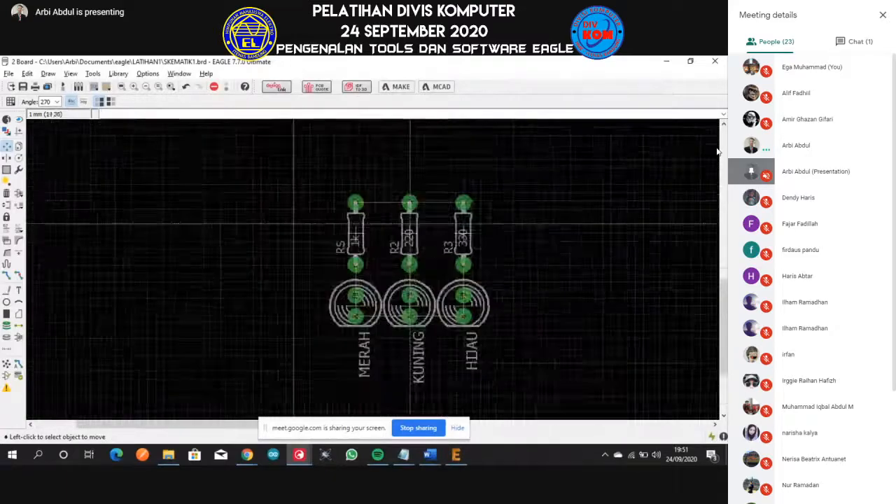
{"action": "scroll", "coordinate": [410, 224], "scroll_direction": "up", "scroll_amount": 1}
{"action": "left_click", "coordinate": [406, 322]}
{"action": "left_click", "coordinate": [415, 323]}
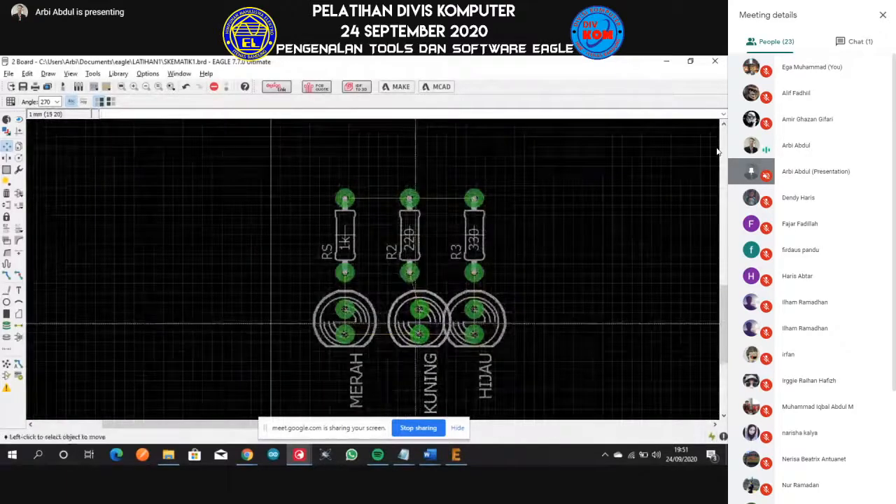
{"action": "left_click", "coordinate": [475, 322]}
{"action": "left_click", "coordinate": [494, 322]}
Realign resistor R3 above LED HIJAU and resistor R2 above LED KUNING, level with resistor RS
{"action": "left_click", "coordinate": [475, 230]}
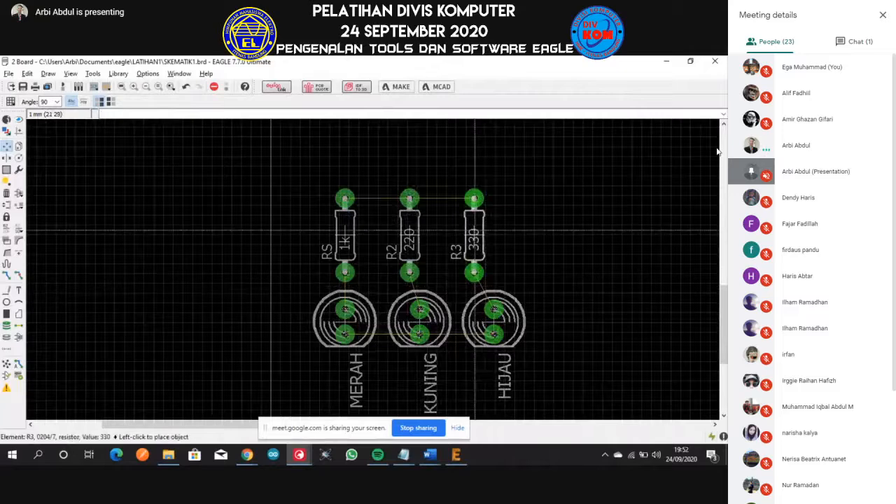
{"action": "left_click", "coordinate": [494, 230]}
{"action": "left_click", "coordinate": [409, 234]}
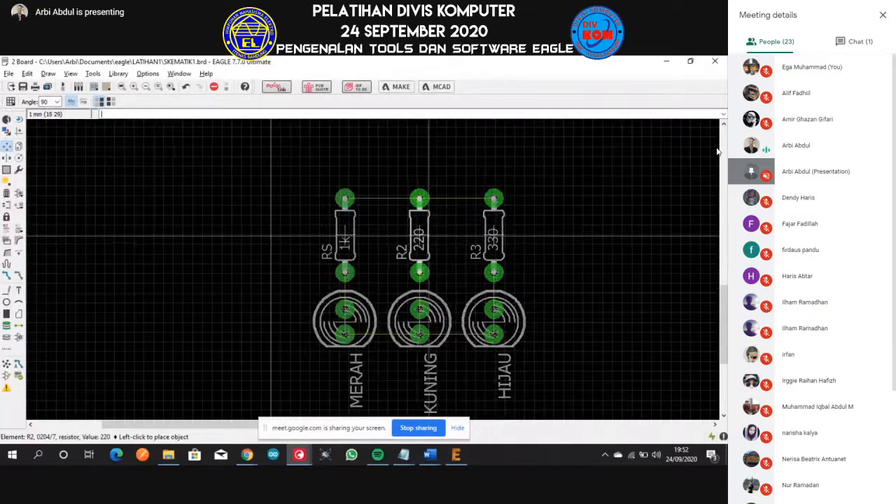
{"action": "left_click", "coordinate": [428, 236]}
{"action": "scroll", "coordinate": [428, 236], "scroll_direction": "down", "scroll_amount": 2}
{"action": "scroll", "coordinate": [450, 248], "scroll_direction": "up", "scroll_amount": 1}
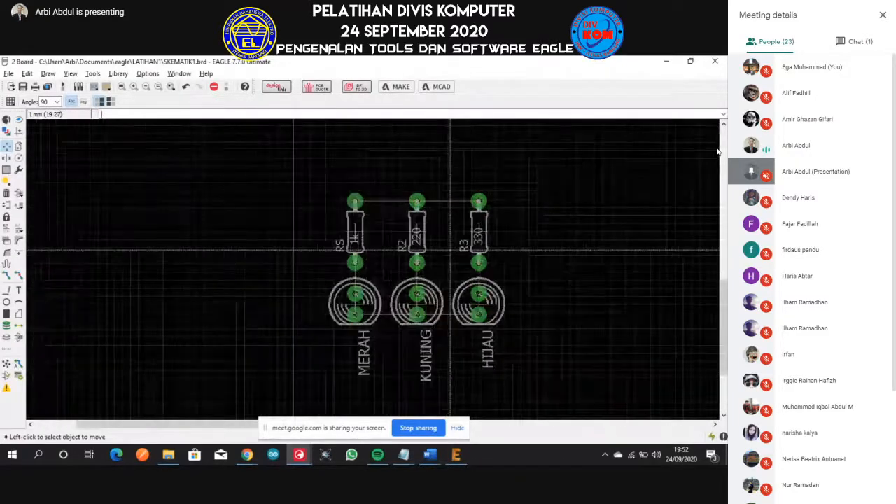
{"action": "scroll", "coordinate": [451, 252], "scroll_direction": "down", "scroll_amount": 5}
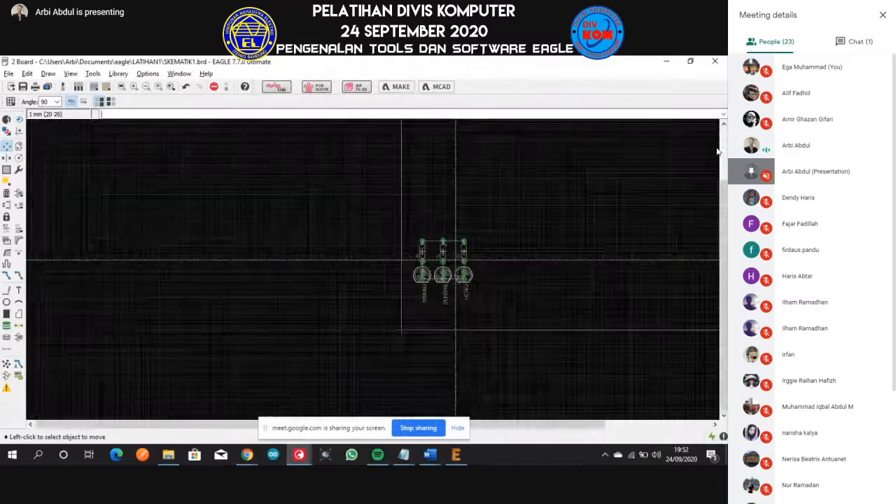
{"action": "scroll", "coordinate": [458, 256], "scroll_direction": "down", "scroll_amount": 1}
{"action": "scroll", "coordinate": [479, 220], "scroll_direction": "up", "scroll_amount": 2}
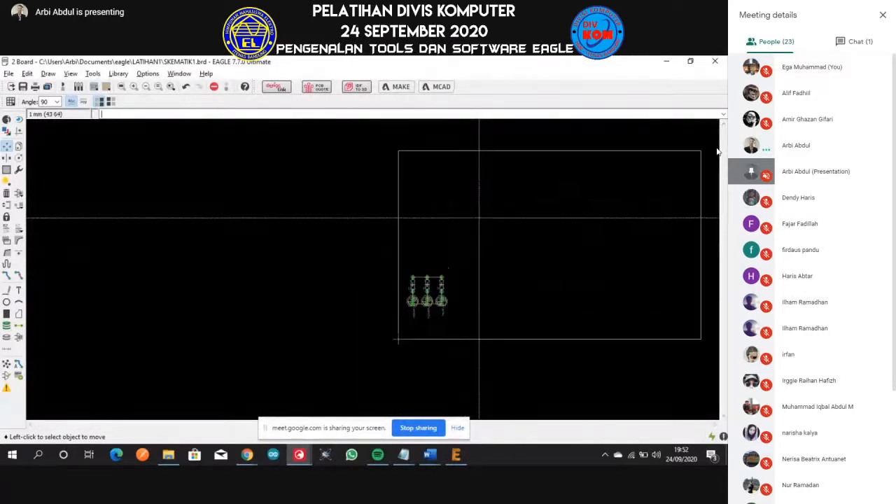
Move the board outline's upper-left corner down to just outside resistor RS's upper pad
{"action": "scroll", "coordinate": [490, 210], "scroll_direction": "up", "scroll_amount": 1}
{"action": "scroll", "coordinate": [519, 189], "scroll_direction": "down", "scroll_amount": 2}
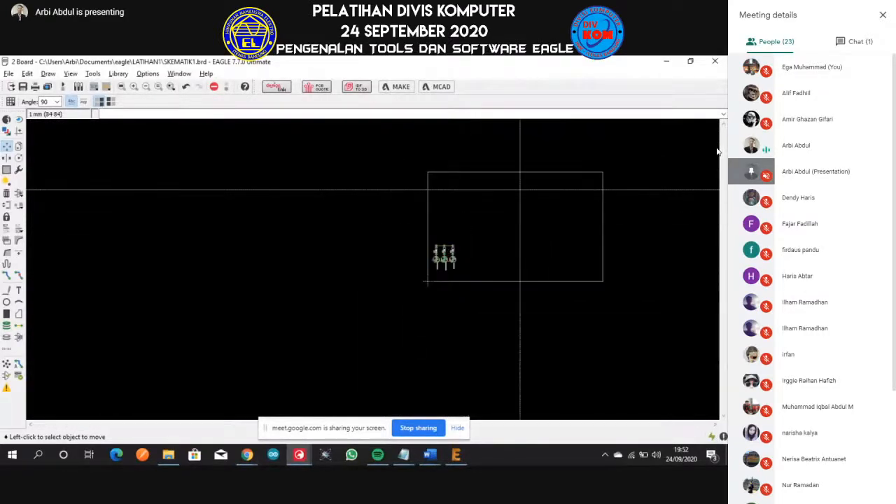
{"action": "scroll", "coordinate": [520, 188], "scroll_direction": "up", "scroll_amount": 1}
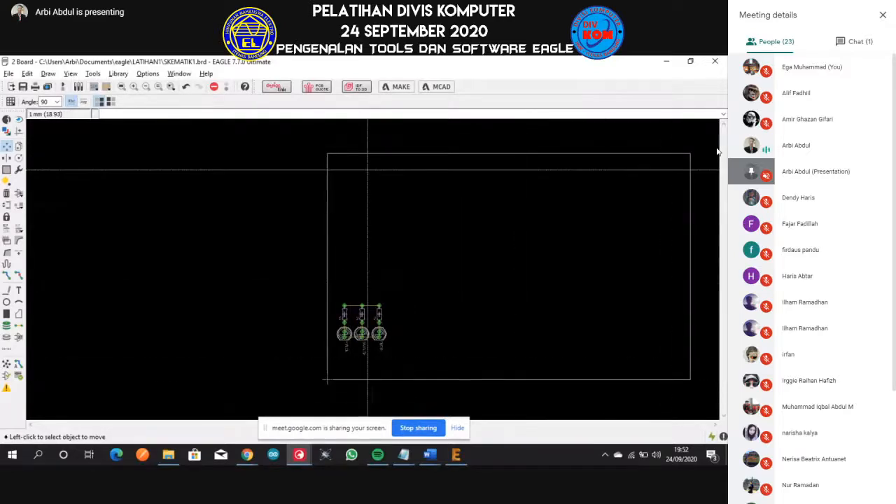
{"action": "left_click", "coordinate": [7, 147]}
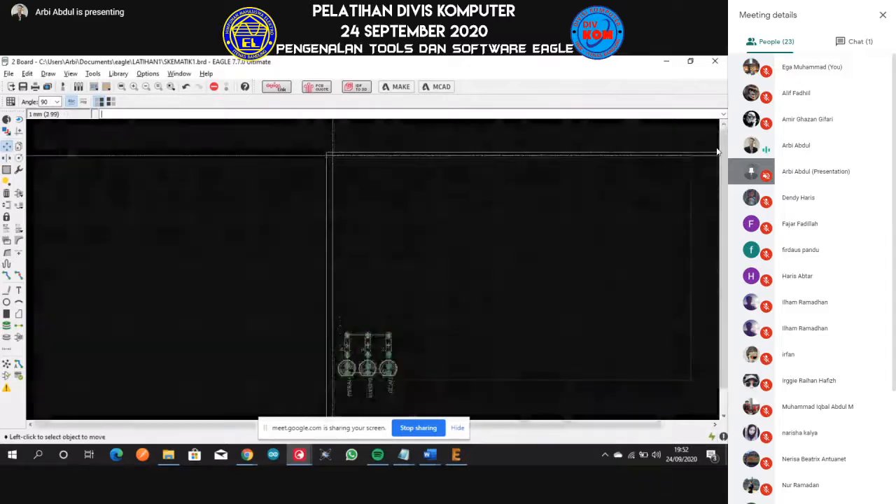
{"action": "left_click", "coordinate": [330, 157]}
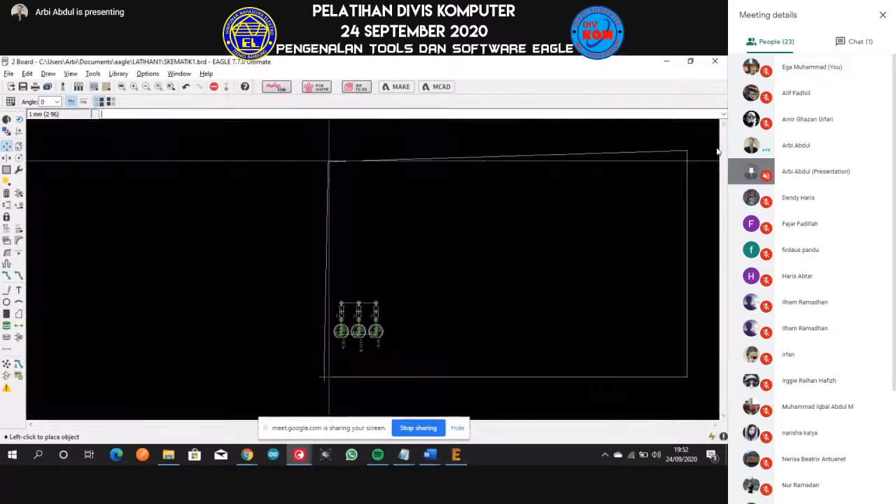
{"action": "scroll", "coordinate": [330, 333], "scroll_direction": "up", "scroll_amount": 1}
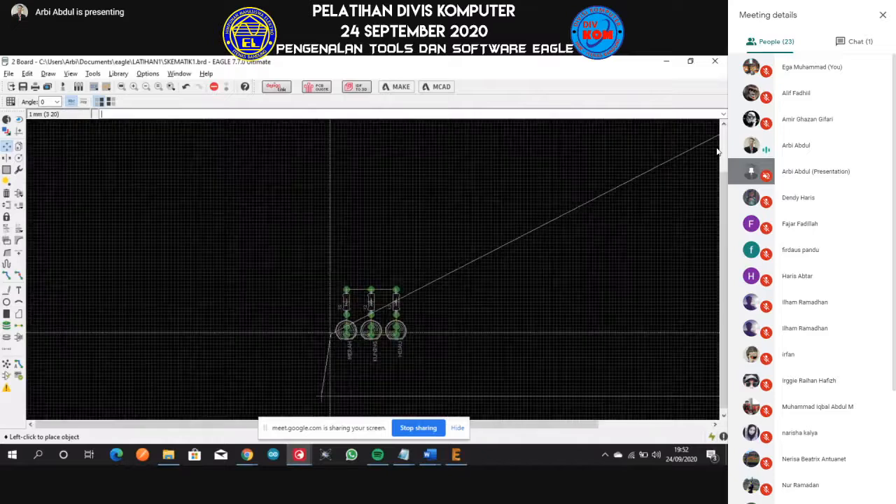
{"action": "scroll", "coordinate": [330, 333], "scroll_direction": "up", "scroll_amount": 4}
{"action": "left_click", "coordinate": [338, 246]}
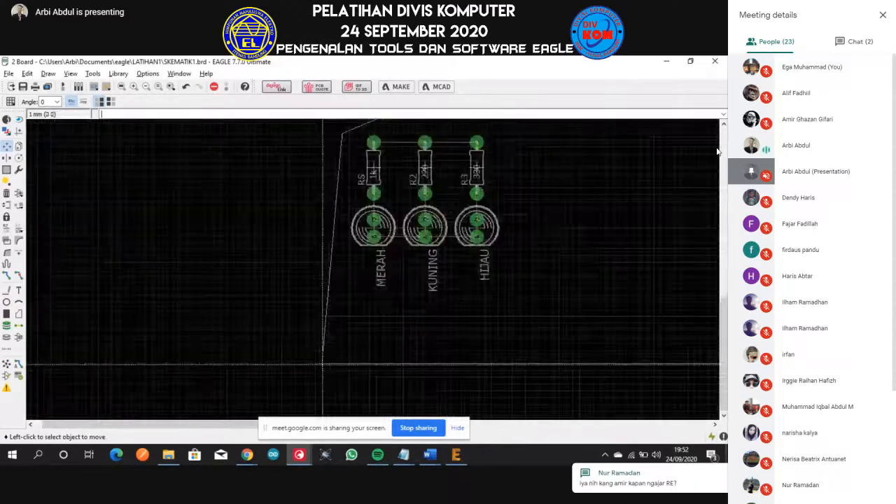
Bring the outline's lower-left corner beside the MERAH label and its lower-right corner just below LED HIJAU
{"action": "left_click", "coordinate": [322, 363]}
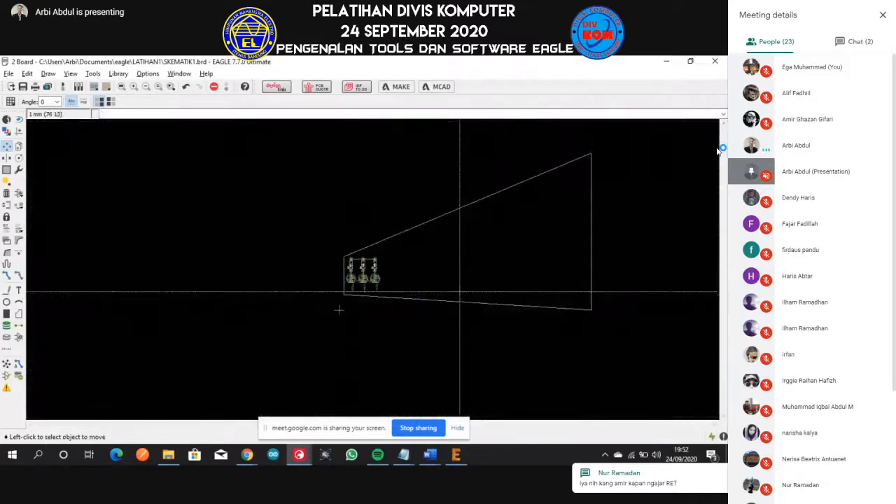
{"action": "scroll", "coordinate": [339, 309], "scroll_direction": "up", "scroll_amount": 2}
{"action": "left_click", "coordinate": [284, 318]}
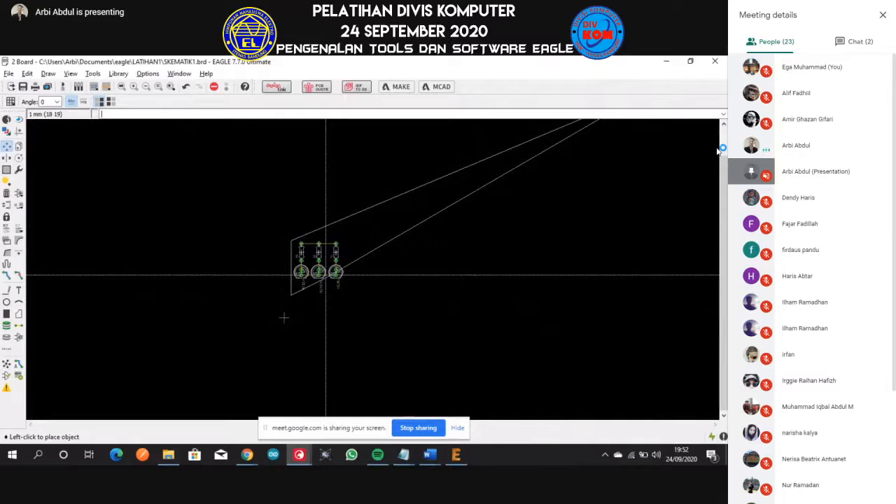
{"action": "scroll", "coordinate": [284, 318], "scroll_direction": "up", "scroll_amount": 3}
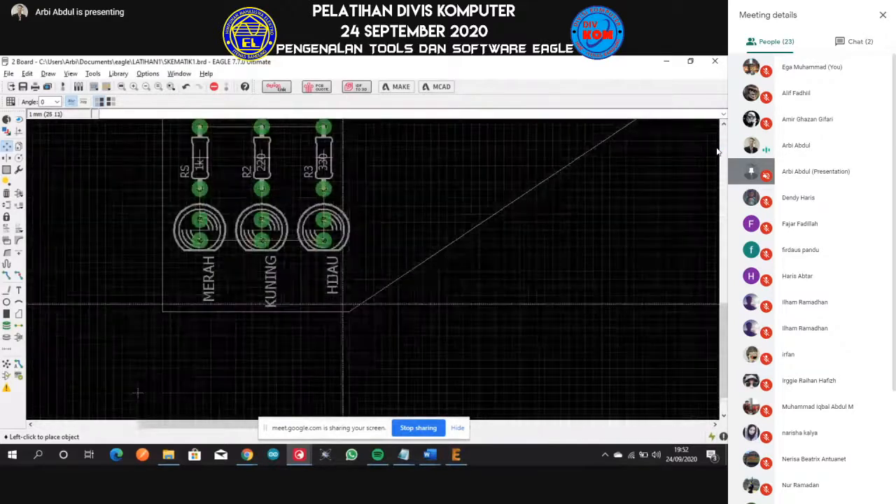
{"action": "left_click", "coordinate": [343, 304]}
{"action": "scroll", "coordinate": [343, 304], "scroll_direction": "down", "scroll_amount": 5}
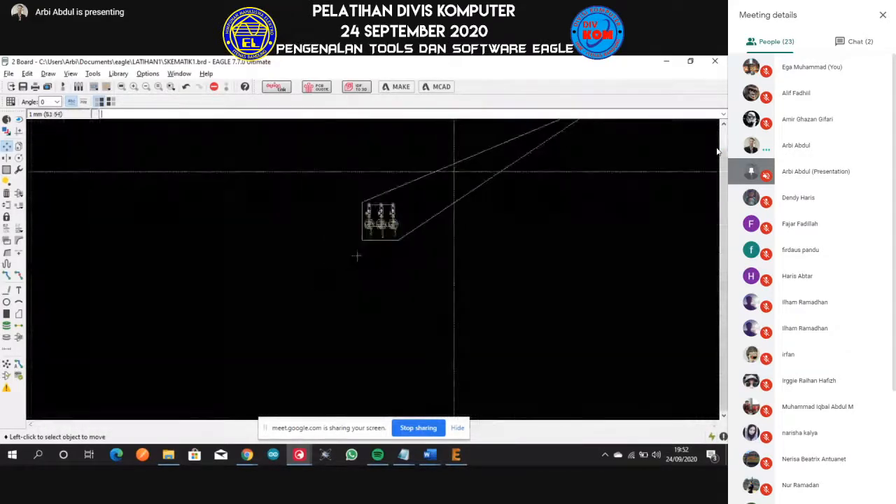
Move the outline's upper-right corner in to just above resistor R3, making the outline a tight rectangle around the parts
{"action": "scroll", "coordinate": [289, 320], "scroll_direction": "up", "scroll_amount": 3}
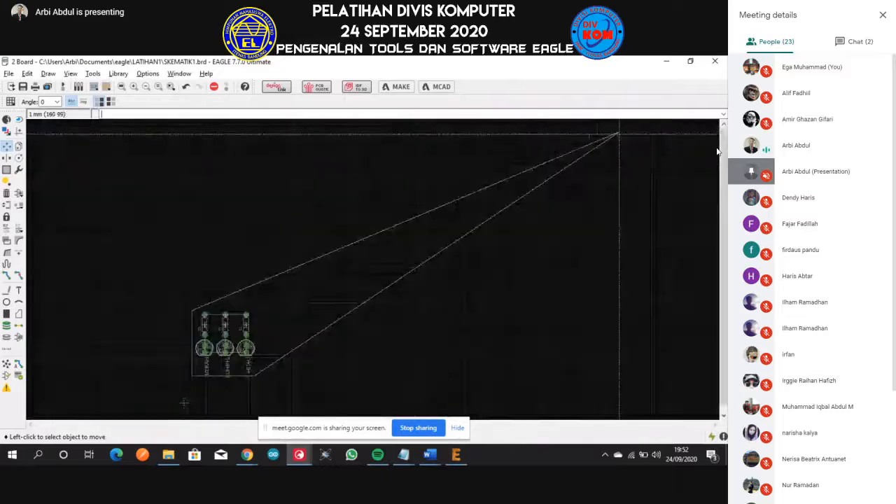
{"action": "left_click", "coordinate": [618, 133]}
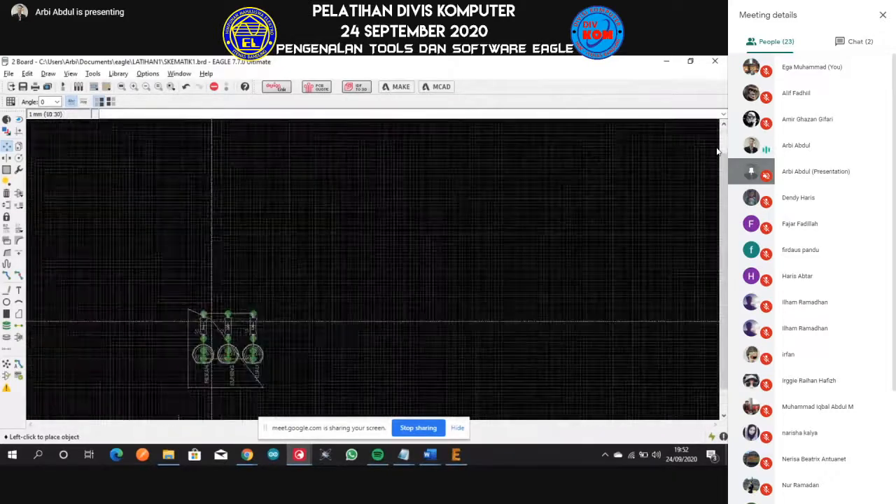
{"action": "scroll", "coordinate": [202, 320], "scroll_direction": "up", "scroll_amount": 2}
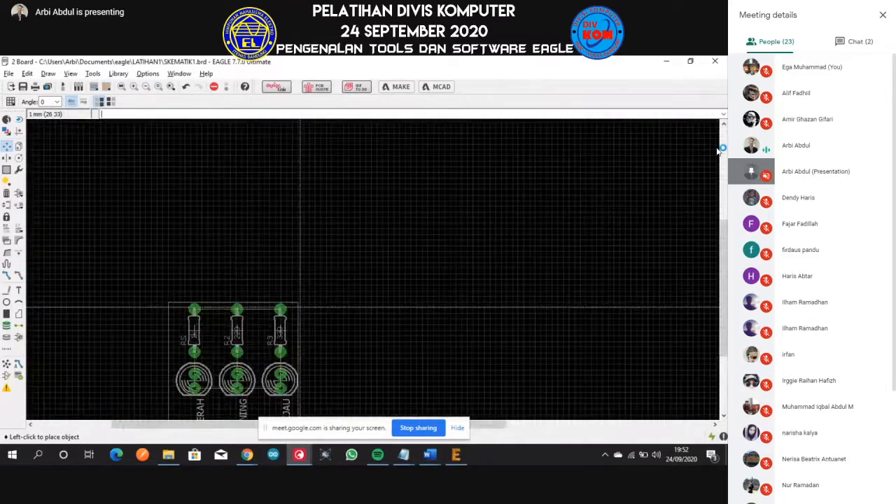
{"action": "left_click", "coordinate": [300, 306]}
{"action": "scroll", "coordinate": [717, 150], "scroll_direction": "down", "scroll_amount": 2}
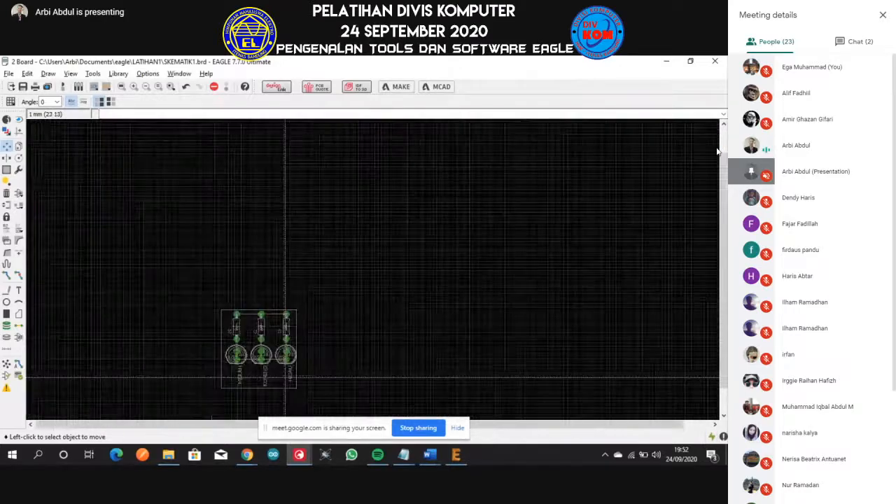
Widen the outline by moving its edge beside LED HIJAU outward 1 mm, and raise its upper edge 1 mm
{"action": "scroll", "coordinate": [717, 150], "scroll_direction": "up", "scroll_amount": 2}
{"action": "scroll", "coordinate": [717, 150], "scroll_direction": "up", "scroll_amount": 2}
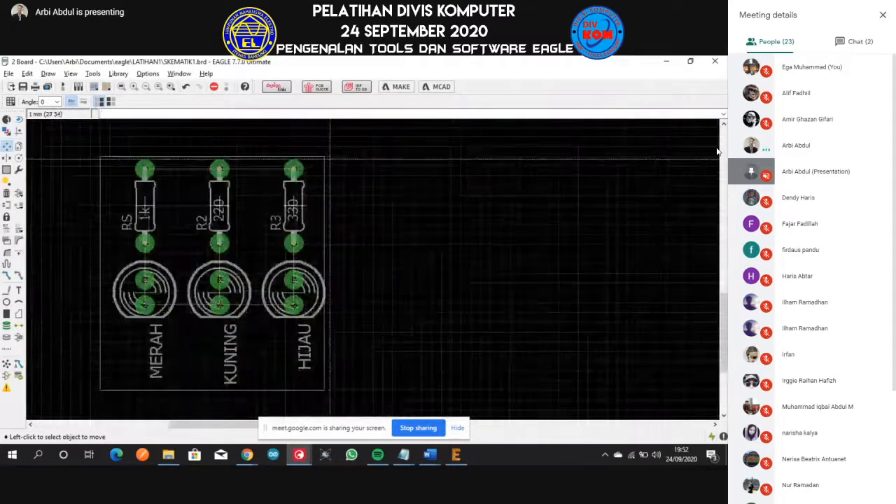
{"action": "left_click", "coordinate": [717, 151]}
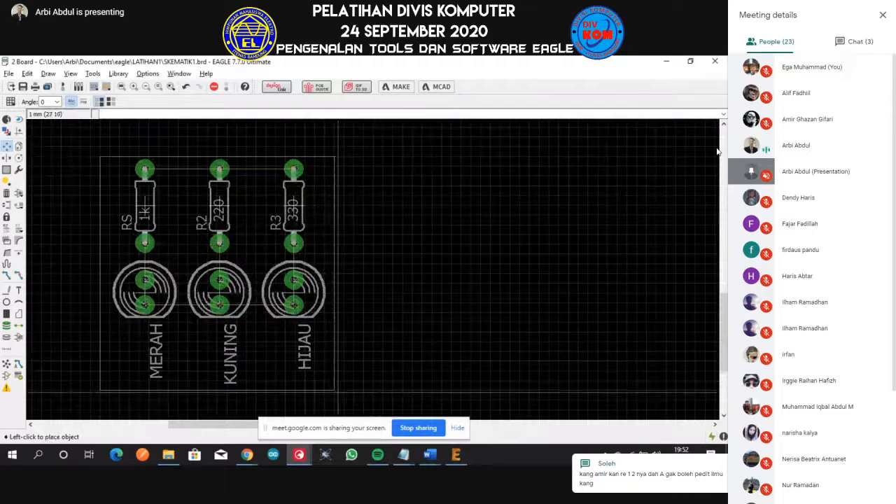
{"action": "left_click", "coordinate": [334, 381]}
{"action": "left_click", "coordinate": [100, 156]}
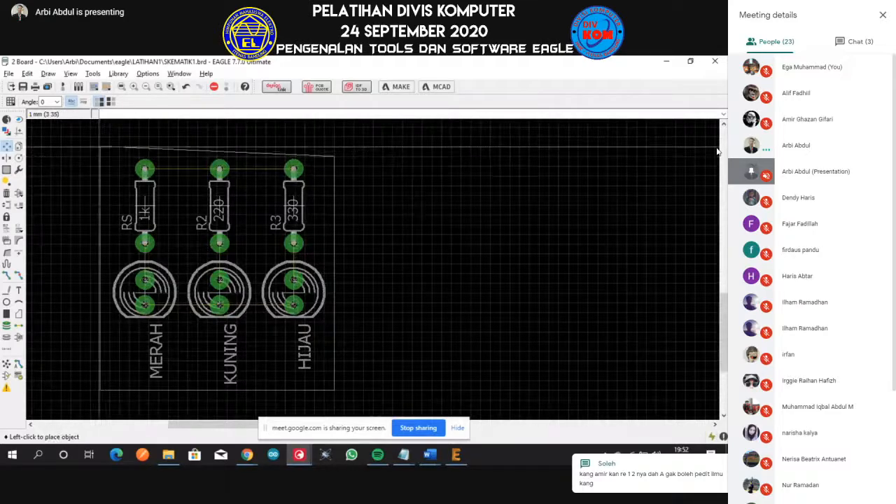
{"action": "left_click", "coordinate": [100, 147]}
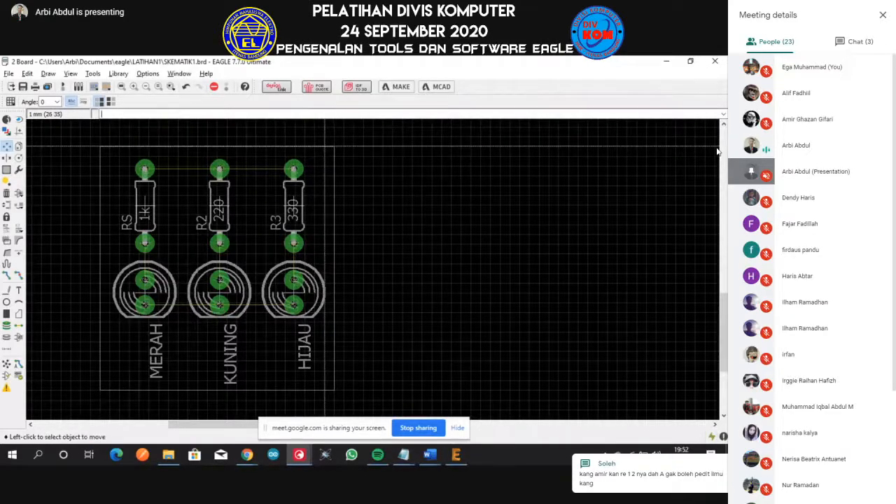
{"action": "scroll", "coordinate": [716, 151], "scroll_direction": "down", "scroll_amount": 1}
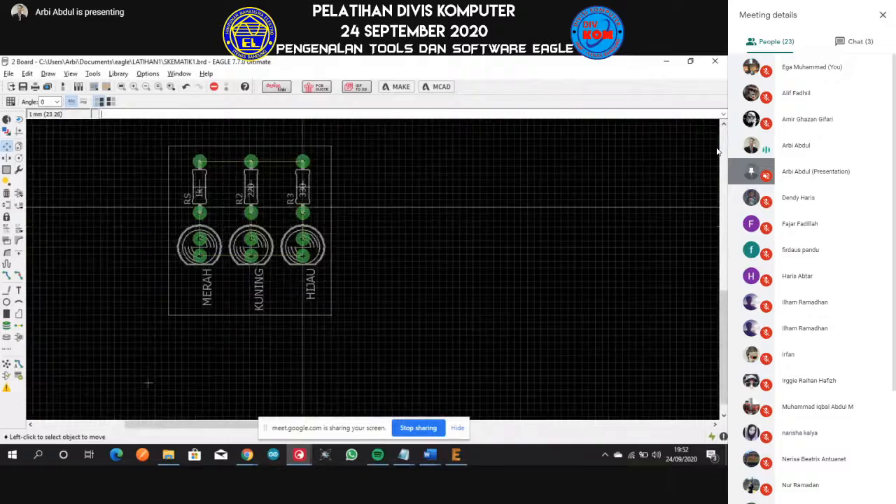
Add dimensions for the board outline's height and width in mm on layer 20 Dimension
{"action": "left_click", "coordinate": [6, 351]}
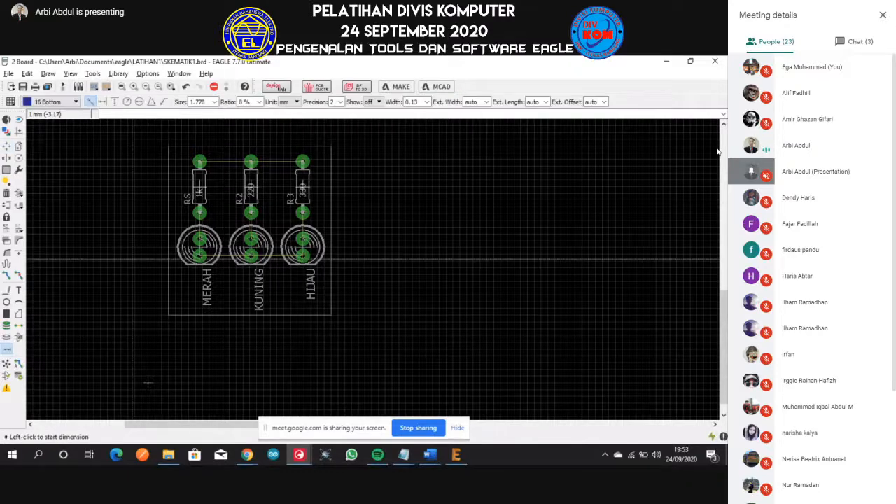
{"action": "left_click", "coordinate": [160, 237]}
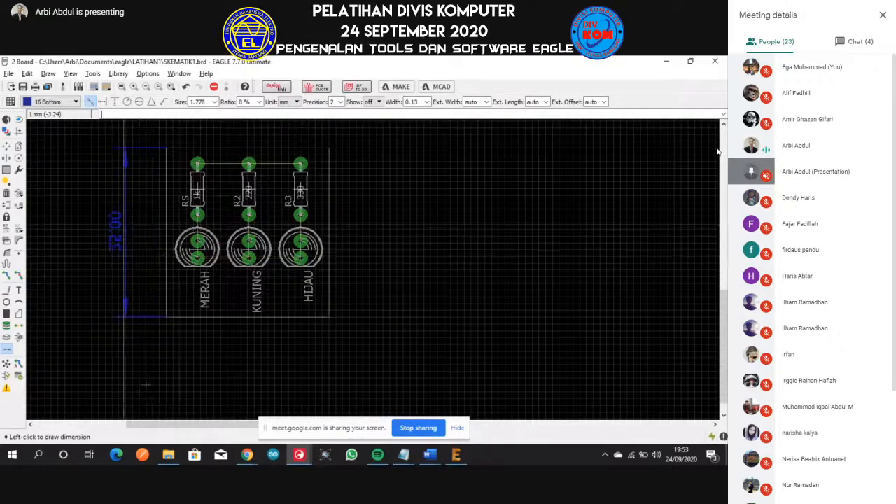
{"action": "left_click", "coordinate": [75, 101]}
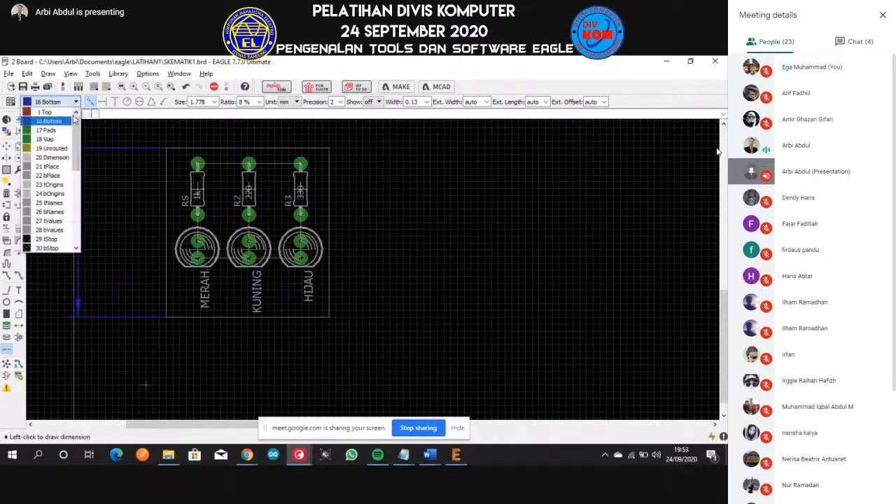
{"action": "left_click", "coordinate": [52, 158]}
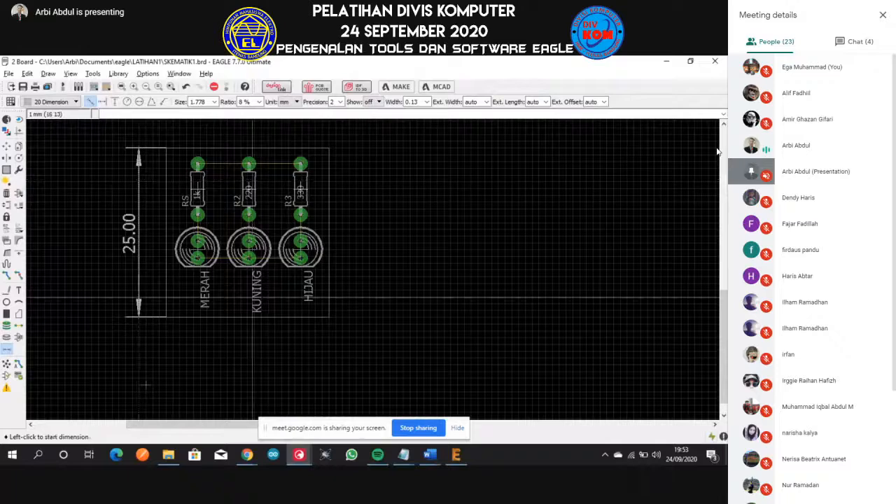
{"action": "left_click", "coordinate": [166, 316]}
{"action": "left_click", "coordinate": [329, 316]}
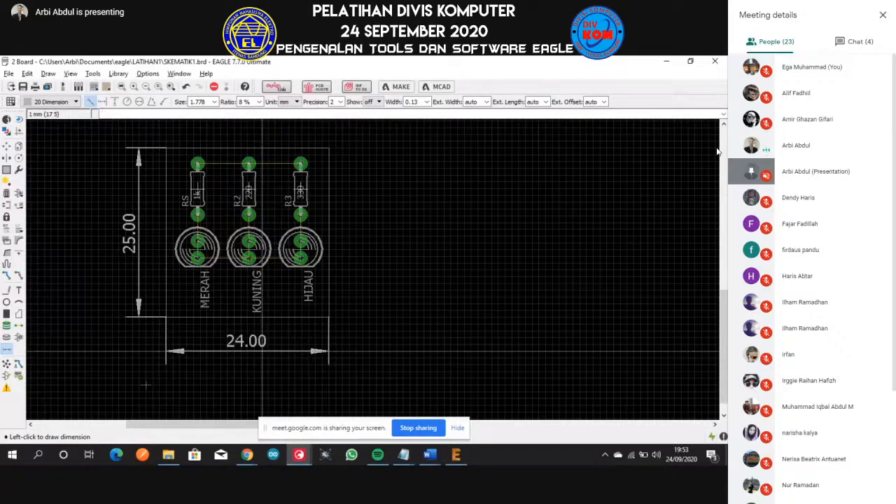
{"action": "left_click", "coordinate": [263, 352]}
{"action": "scroll", "coordinate": [260, 251], "scroll_direction": "down", "scroll_amount": 1}
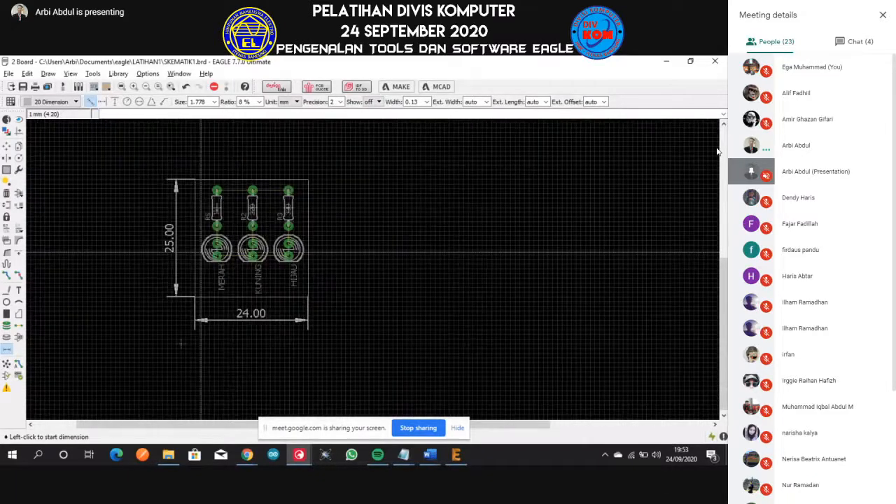
Delete the height dimension beside the board outline
{"action": "scroll", "coordinate": [202, 252], "scroll_direction": "up", "scroll_amount": 3}
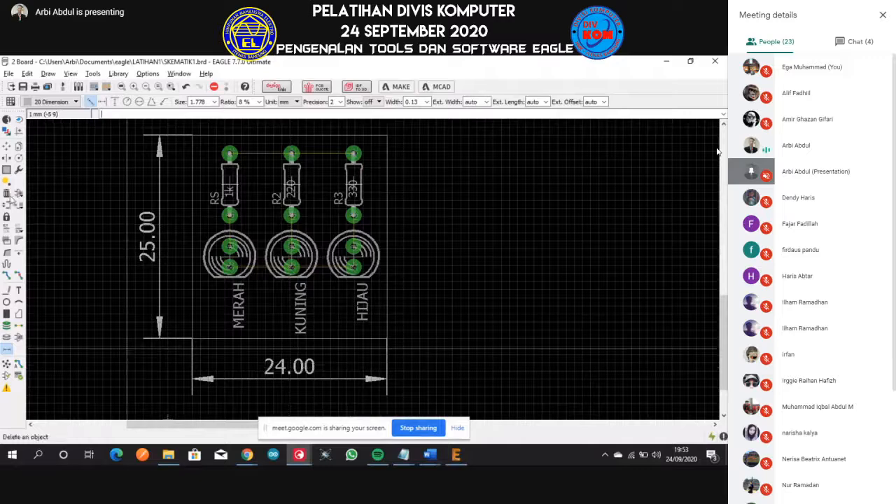
{"action": "left_click", "coordinate": [7, 194]}
{"action": "left_click", "coordinate": [160, 238]}
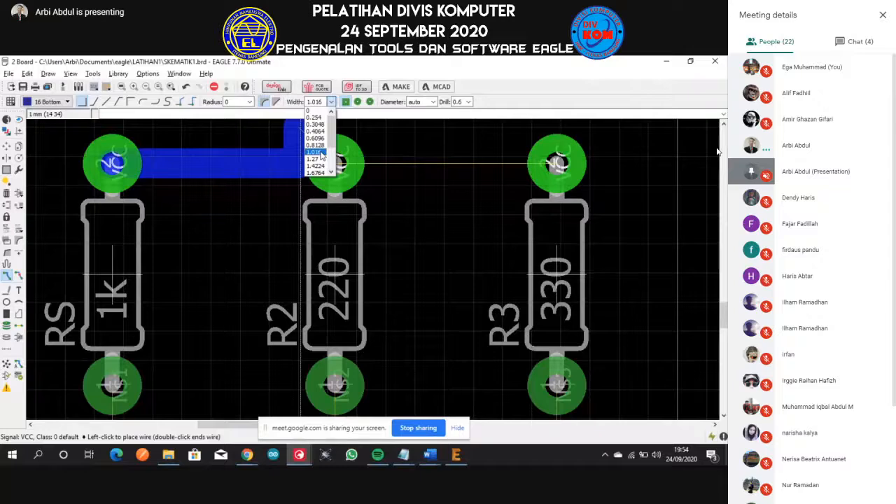
Set the route width to 1.016 and try diagonal and right-angle wire bends on the VCC trace from RS
{"action": "left_click", "coordinate": [321, 154]}
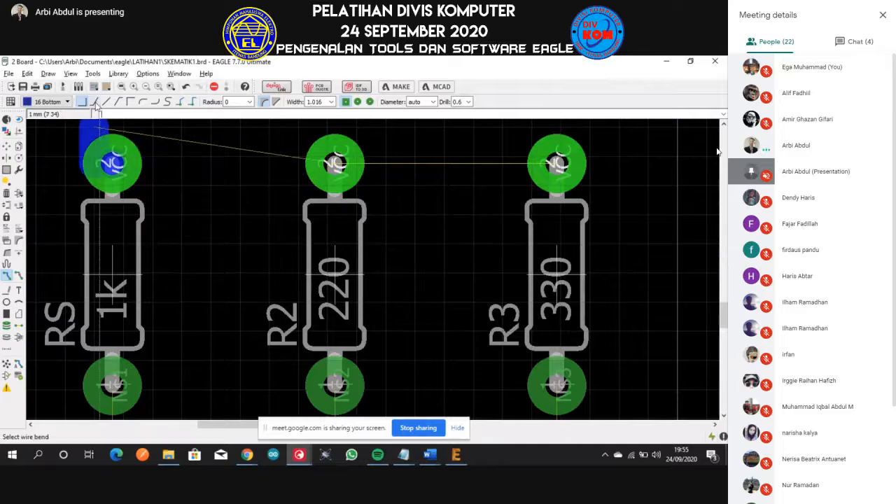
{"action": "left_click", "coordinate": [94, 103]}
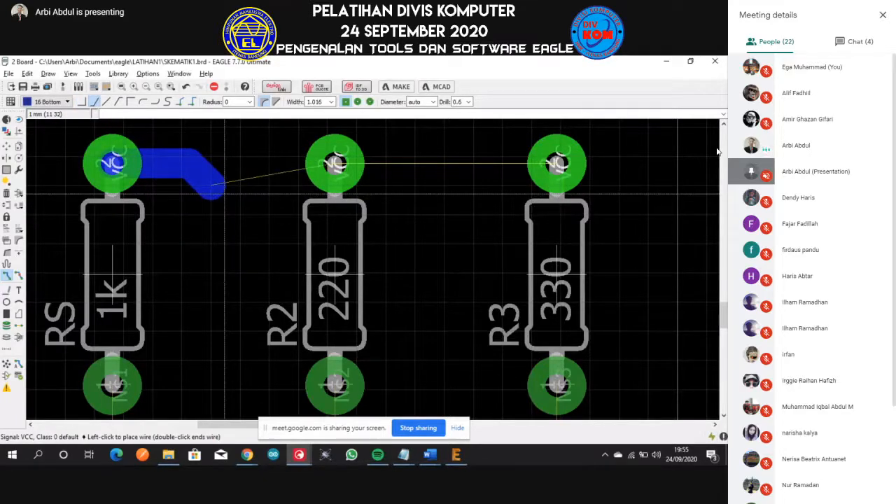
{"action": "right_click", "coordinate": [116, 147]}
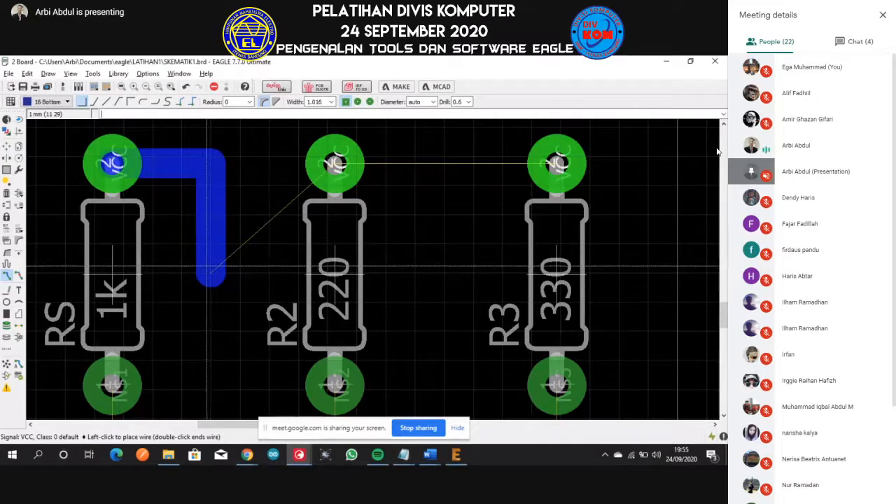
{"action": "key", "text": "Escape"}
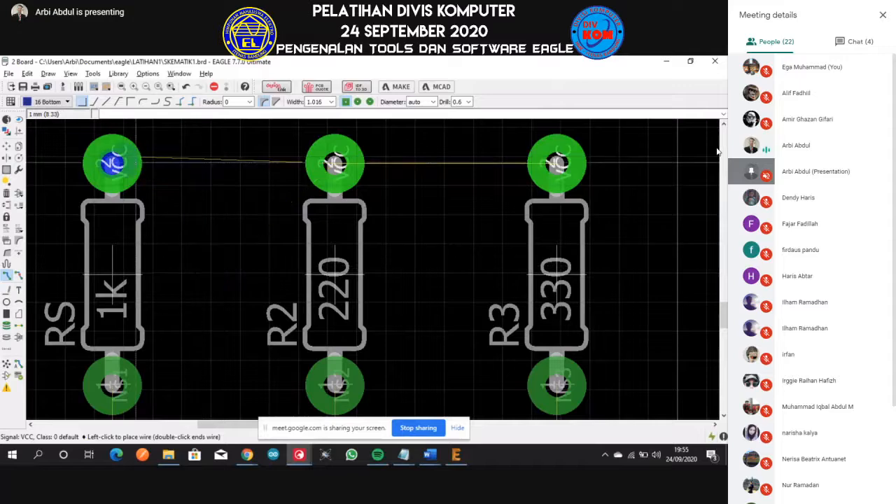
Route straight VCC traces on layer 16 Bottom from RS's upper pad to R2's and on to R3's
{"action": "left_click", "coordinate": [112, 162]}
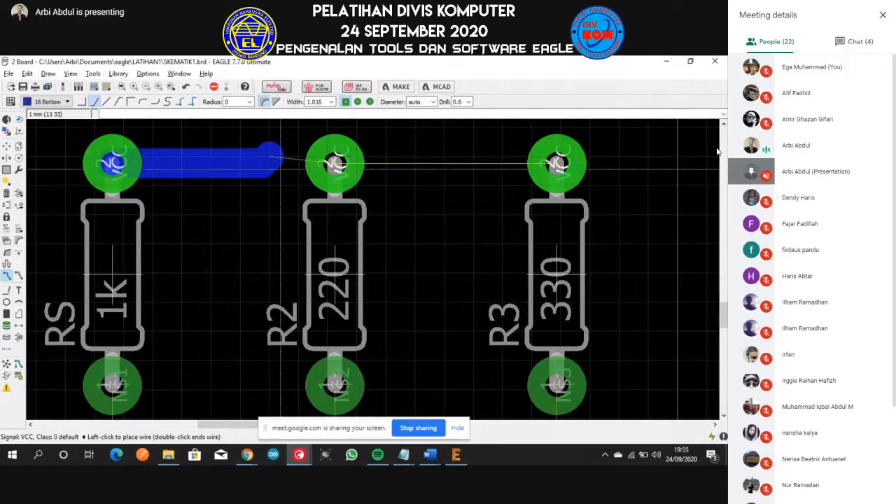
{"action": "left_click", "coordinate": [334, 163]}
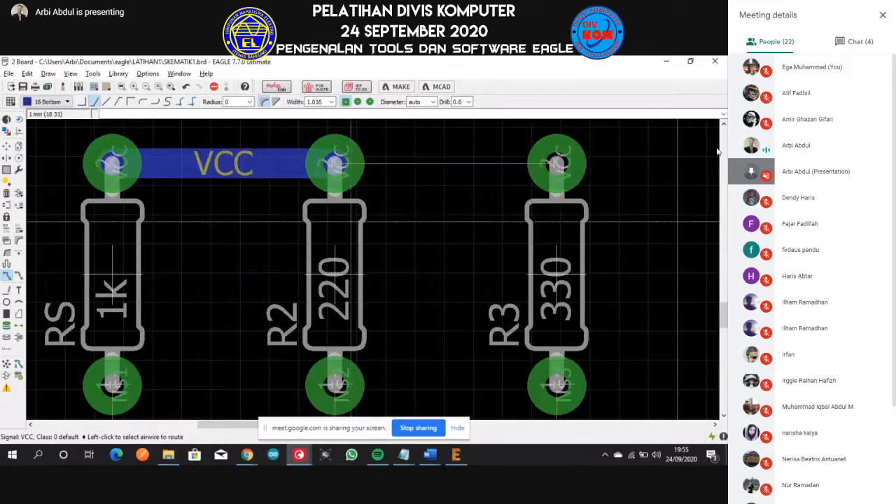
{"action": "left_click", "coordinate": [334, 163]}
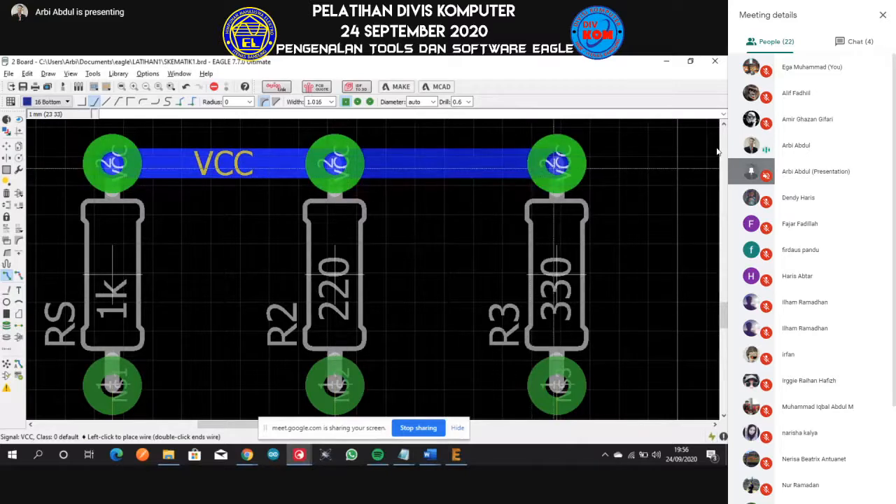
{"action": "left_click", "coordinate": [557, 163]}
{"action": "scroll", "coordinate": [244, 183], "scroll_direction": "down", "scroll_amount": 1}
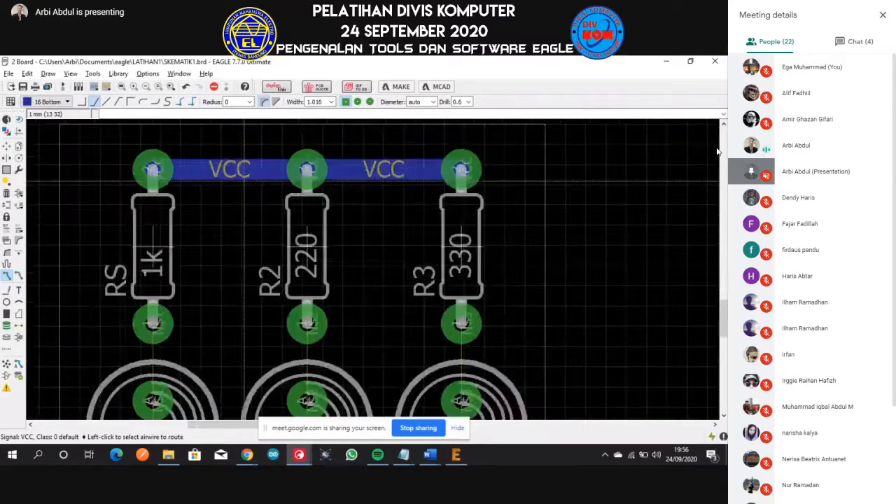
Set the route width to 1.4224 and start a trace on layer 16 Bottom from RS's lower pad towards the MERAH LED
{"action": "left_click", "coordinate": [7, 277]}
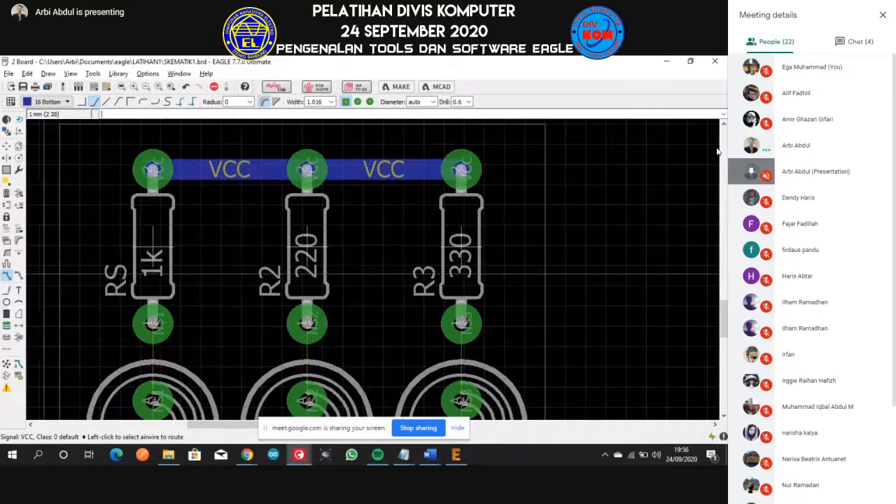
{"action": "scroll", "coordinate": [718, 150], "scroll_direction": "down", "scroll_amount": 2}
{"action": "scroll", "coordinate": [717, 150], "scroll_direction": "up", "scroll_amount": 2}
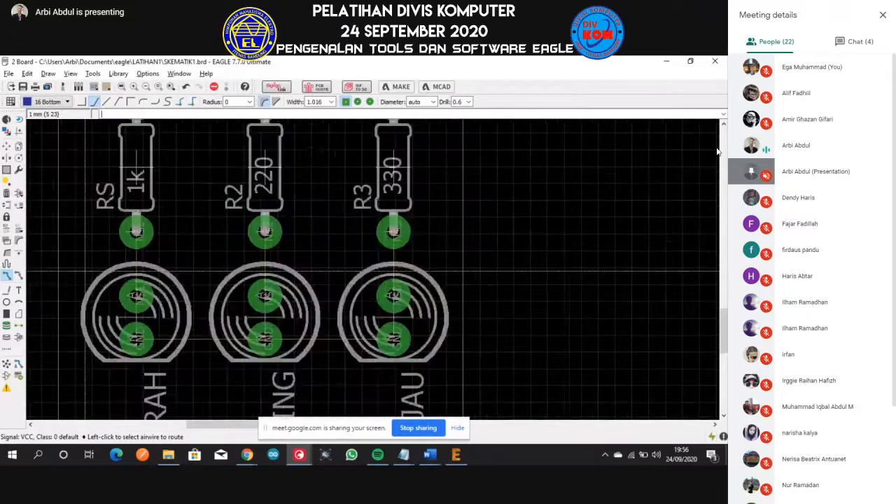
{"action": "scroll", "coordinate": [718, 151], "scroll_direction": "down", "scroll_amount": 1}
{"action": "scroll", "coordinate": [718, 151], "scroll_direction": "down", "scroll_amount": 2}
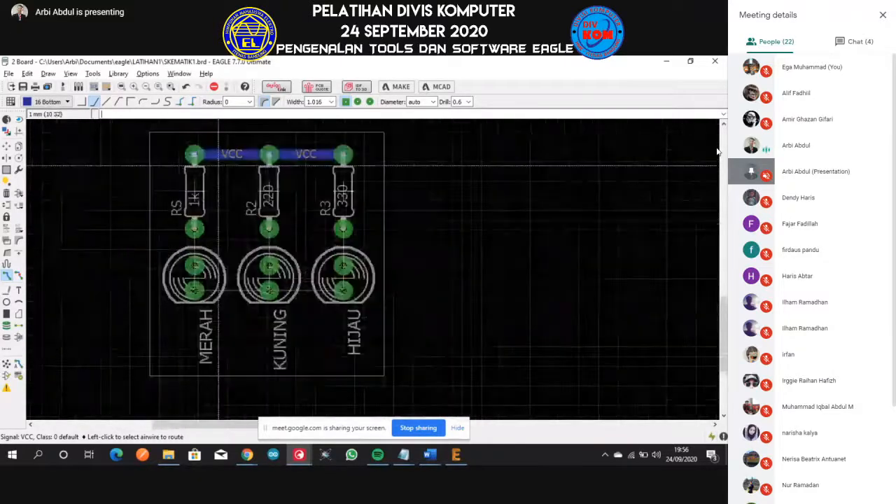
{"action": "scroll", "coordinate": [717, 151], "scroll_direction": "up", "scroll_amount": 2}
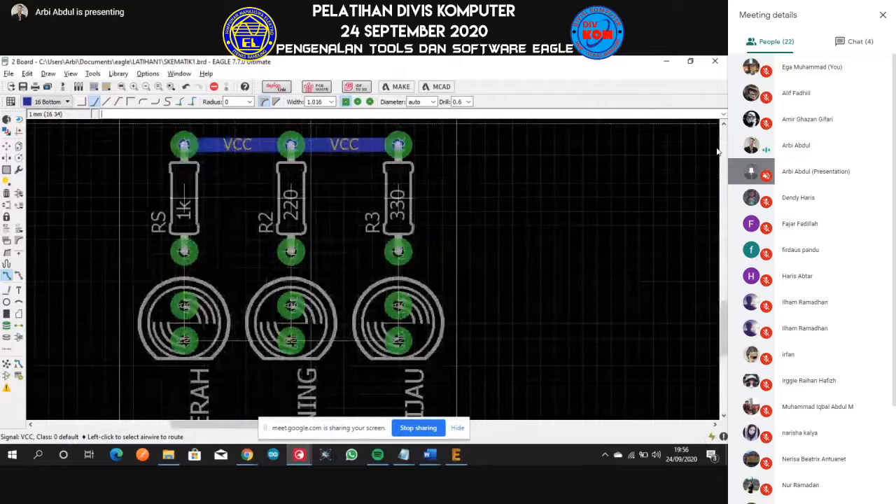
{"action": "left_click", "coordinate": [332, 102]}
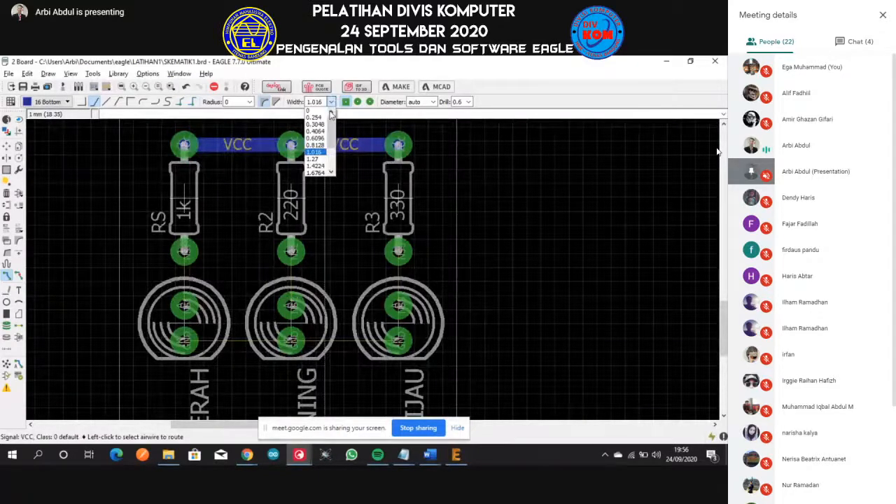
{"action": "left_click", "coordinate": [315, 166]}
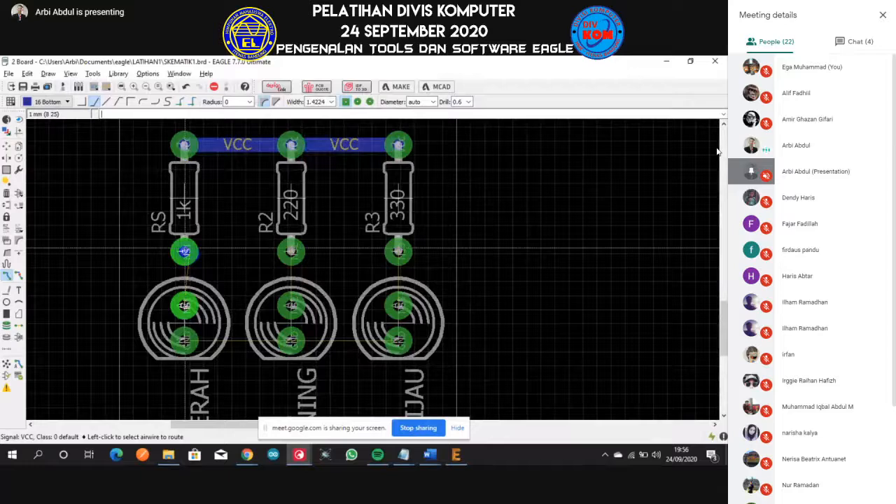
{"action": "left_click", "coordinate": [184, 251]}
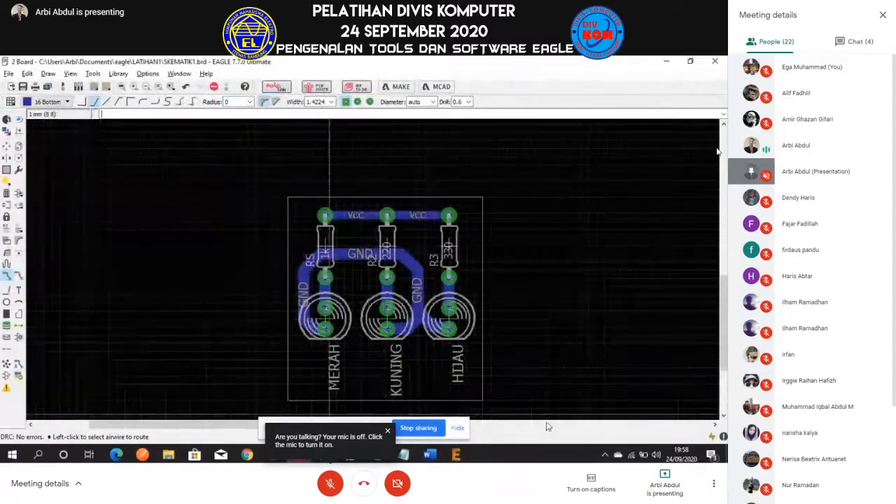
Check the DRC errors list for the routed board, close it and inspect the VCC and GND traces
{"action": "left_click", "coordinate": [12, 388]}
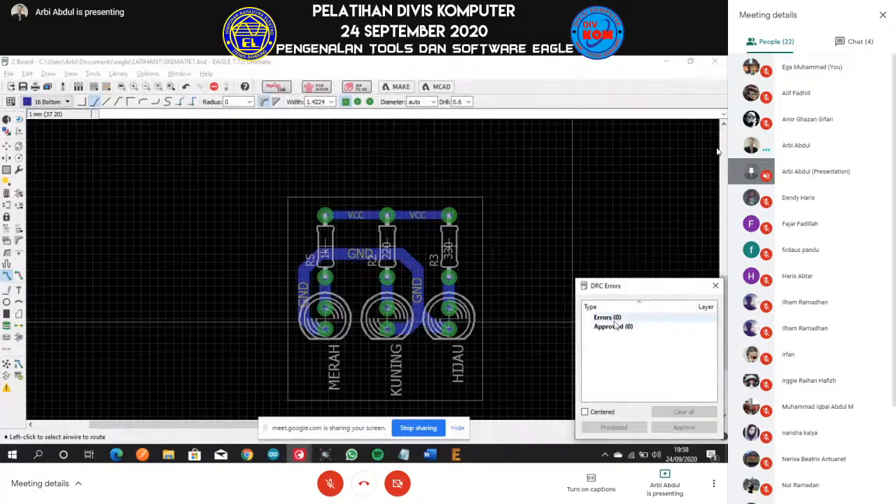
{"action": "left_click", "coordinate": [715, 286]}
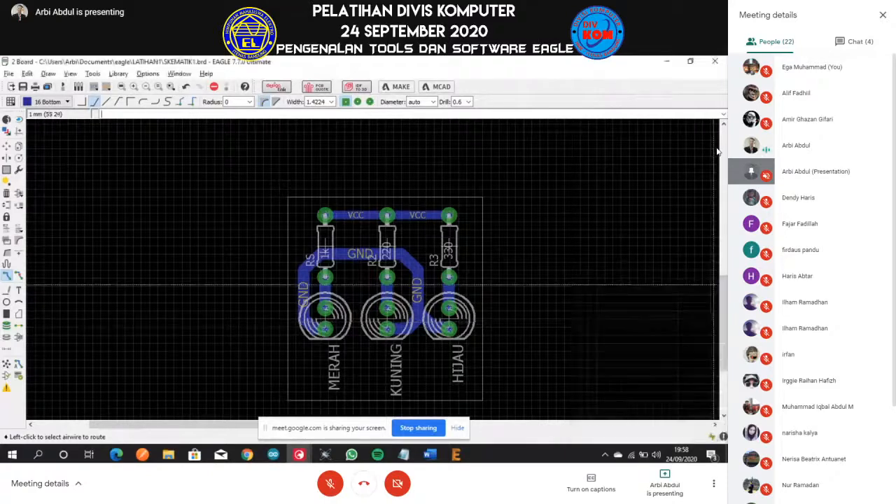
{"action": "scroll", "coordinate": [402, 254], "scroll_direction": "up", "scroll_amount": 1}
{"action": "scroll", "coordinate": [402, 253], "scroll_direction": "up", "scroll_amount": 2}
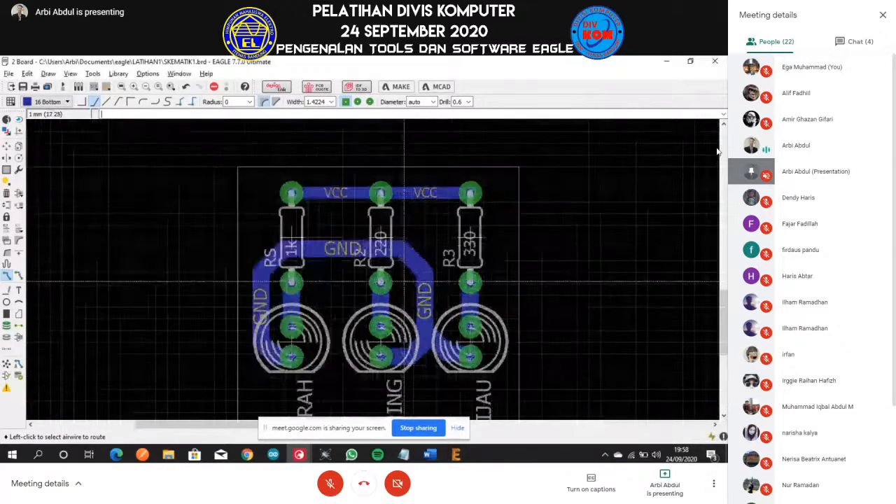
{"action": "scroll", "coordinate": [397, 299], "scroll_direction": "down", "scroll_amount": 1}
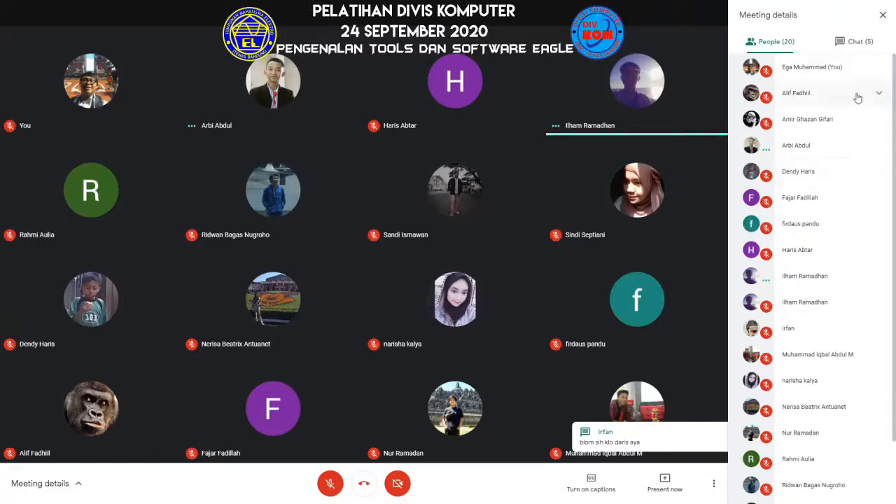
In the Google Meet chat, begin a message to everyone starting with "kang"
{"action": "left_click", "coordinate": [856, 45]}
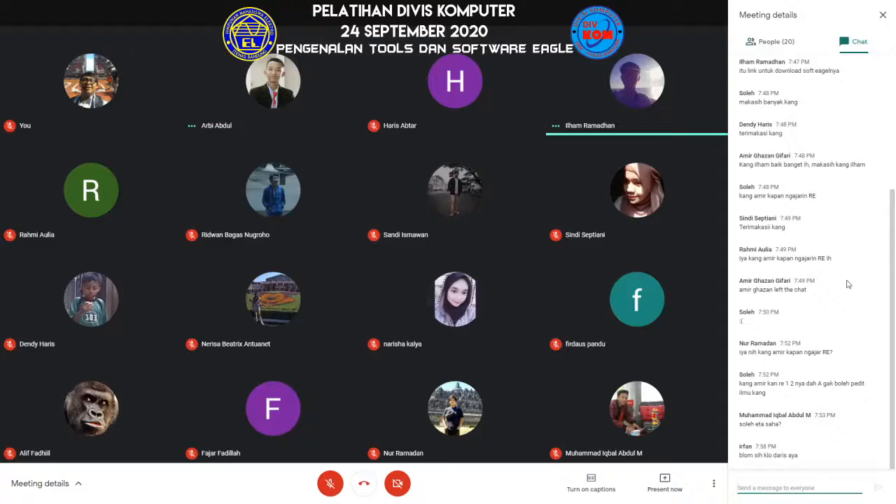
{"action": "type", "text": "kang kala"}
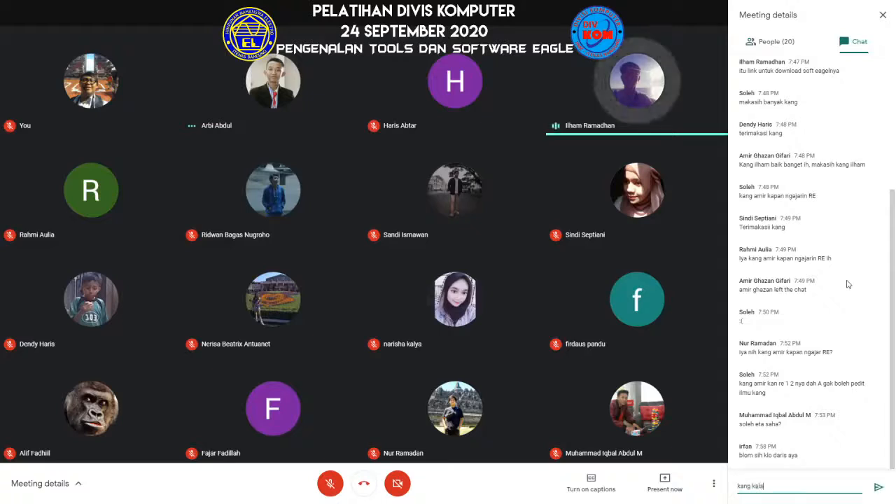
{"action": "key", "text": "BackSpace"}
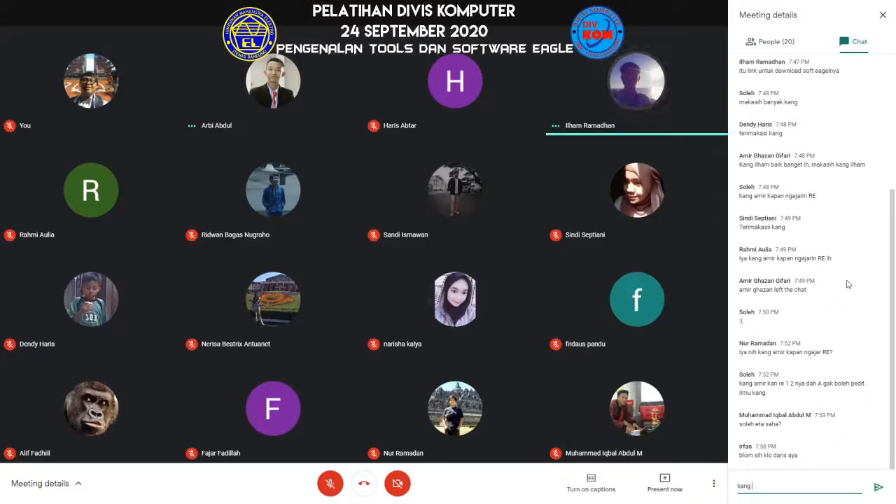